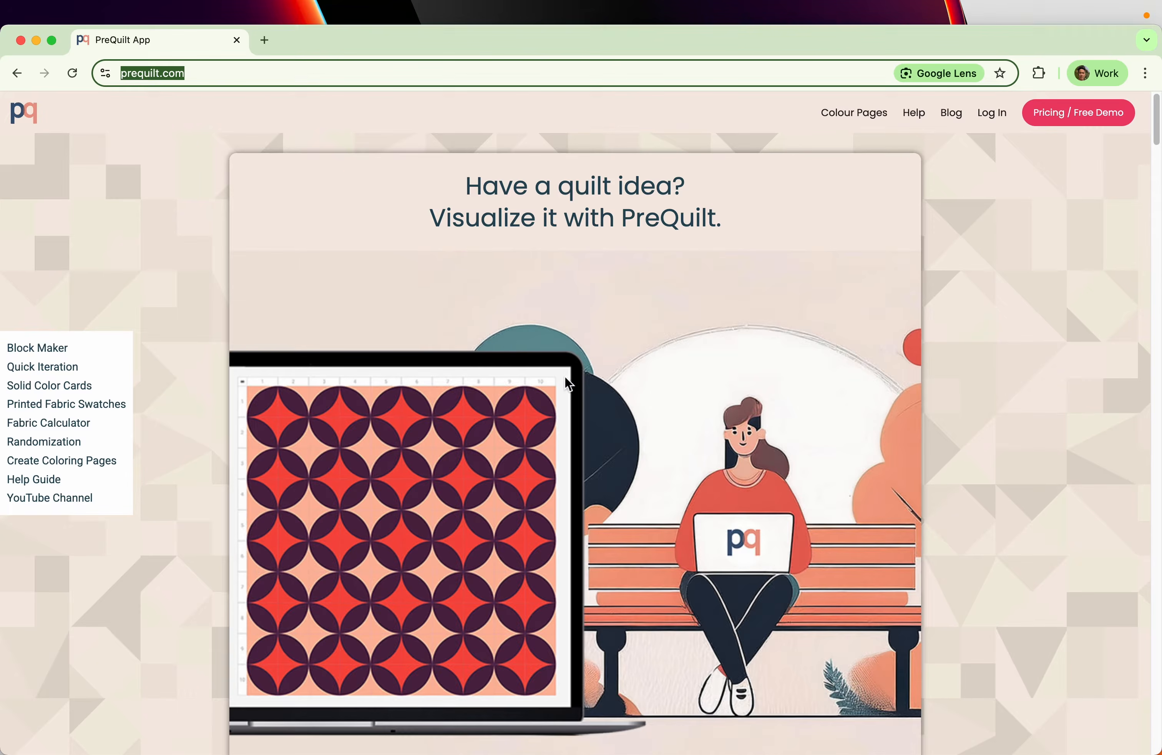
# Step: Read the product introduction on the PreQuilt home page and return to its beginning
pyautogui.click(622, 323)
pyautogui.scroll(-5, 623, 323)
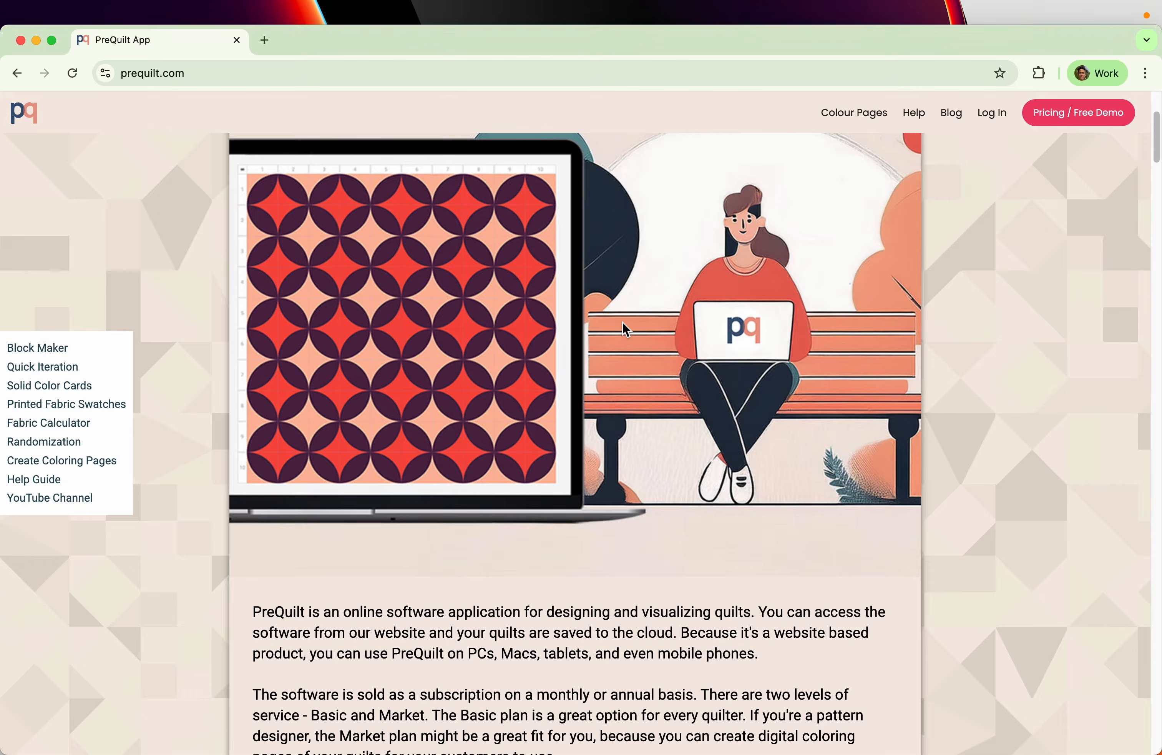
pyautogui.scroll(-2, 622, 323)
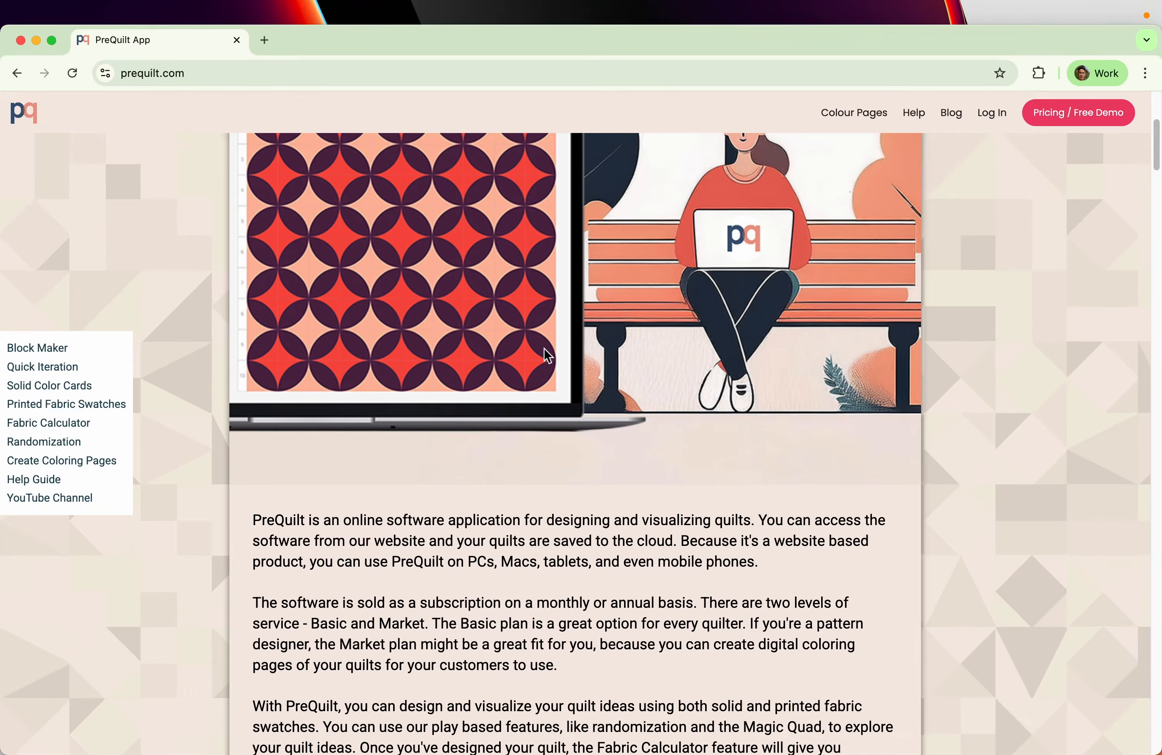
pyautogui.scroll(-5, 512, 374)
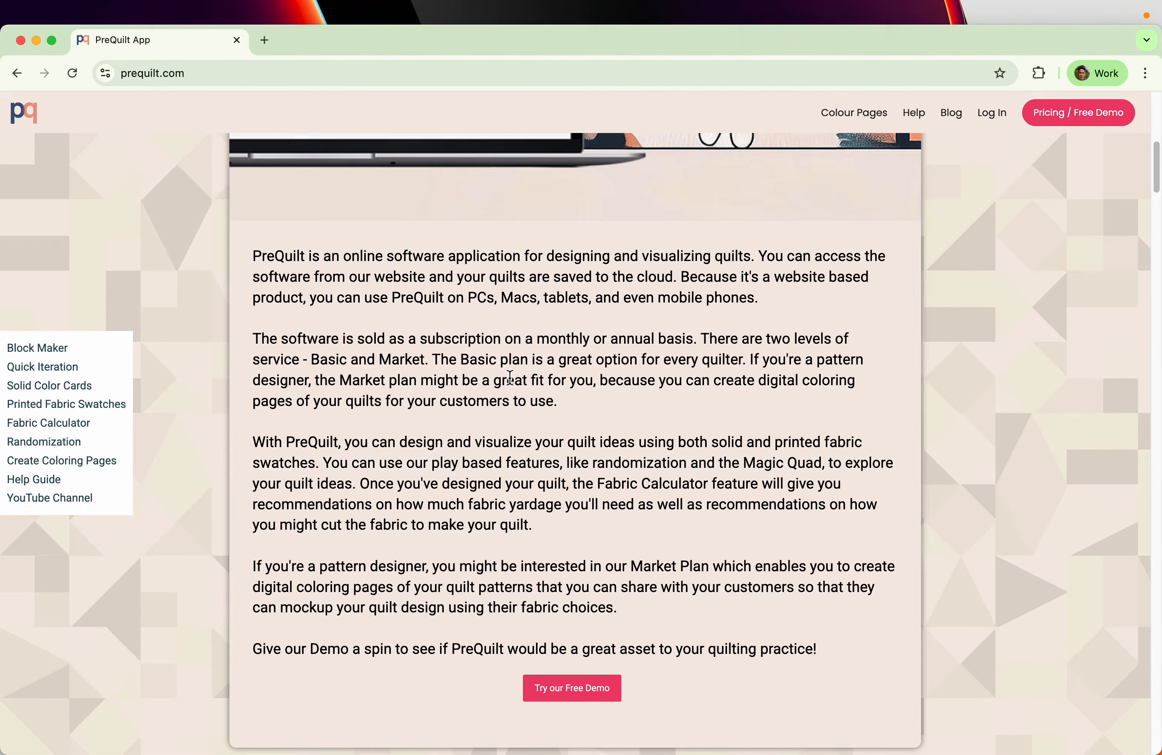
pyautogui.scroll(10, 510, 373)
pyautogui.click(611, 321)
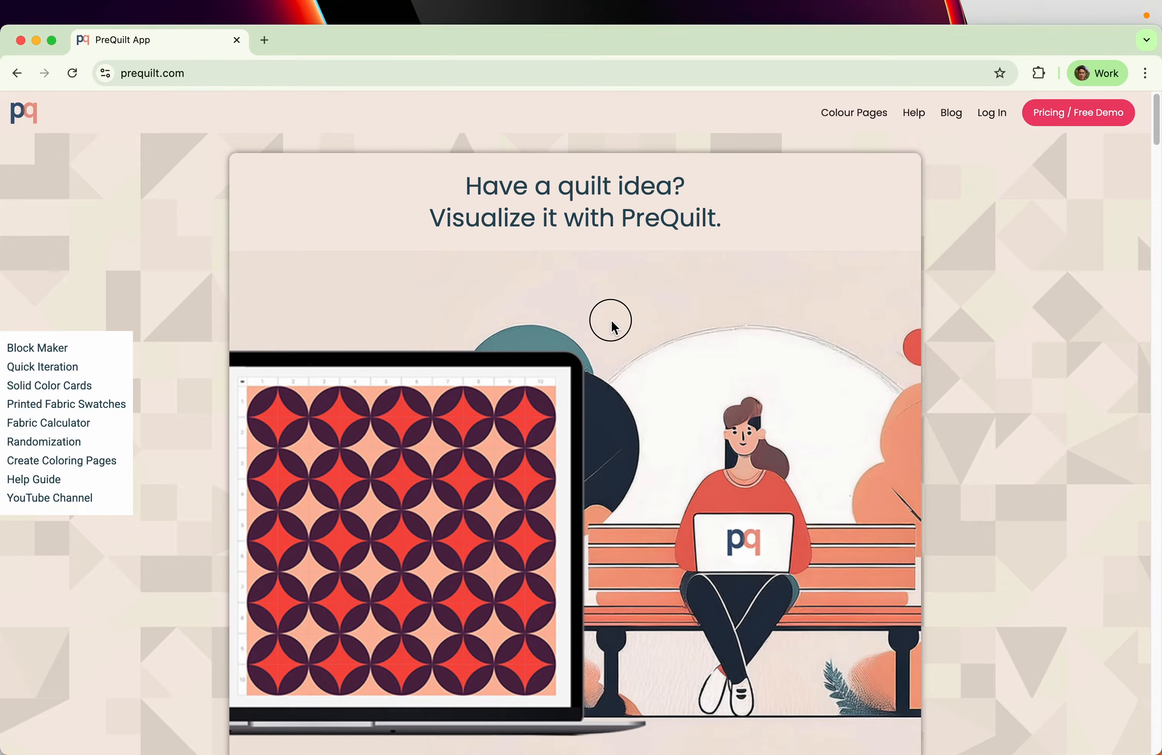
# Step: Log in to the quilt dashboard and look over the saved quilts
pyautogui.click(1000, 118)
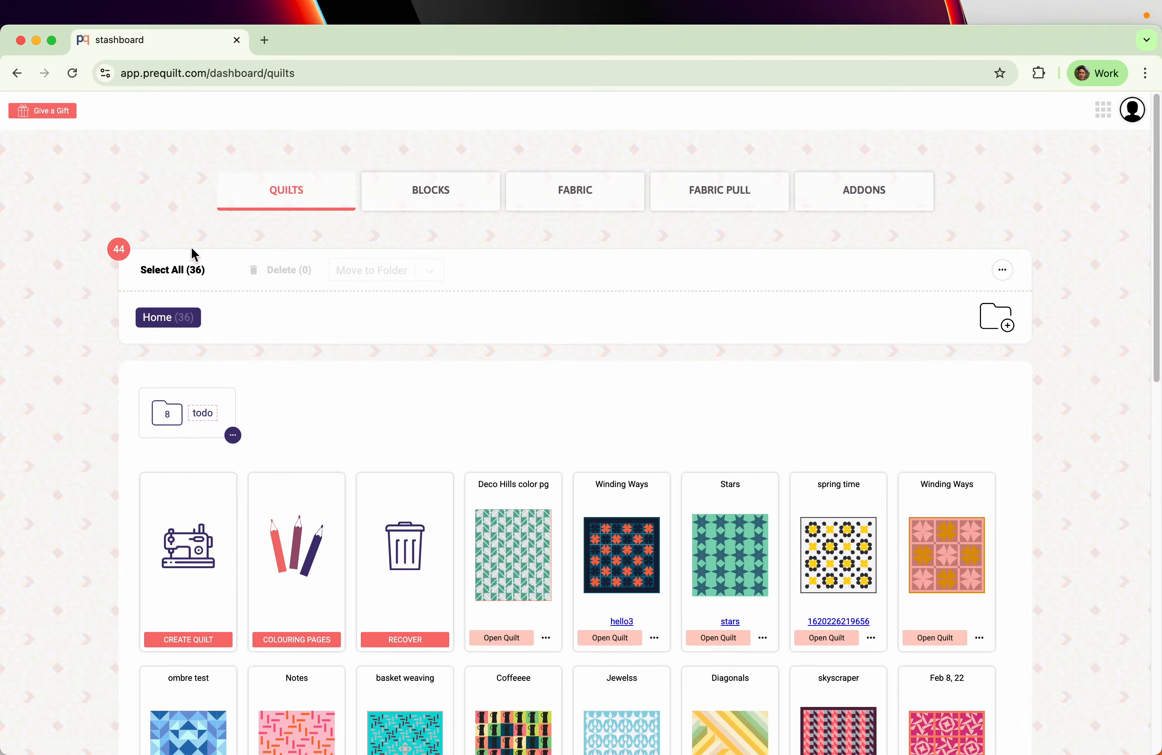
pyautogui.scroll(-10, 468, 431)
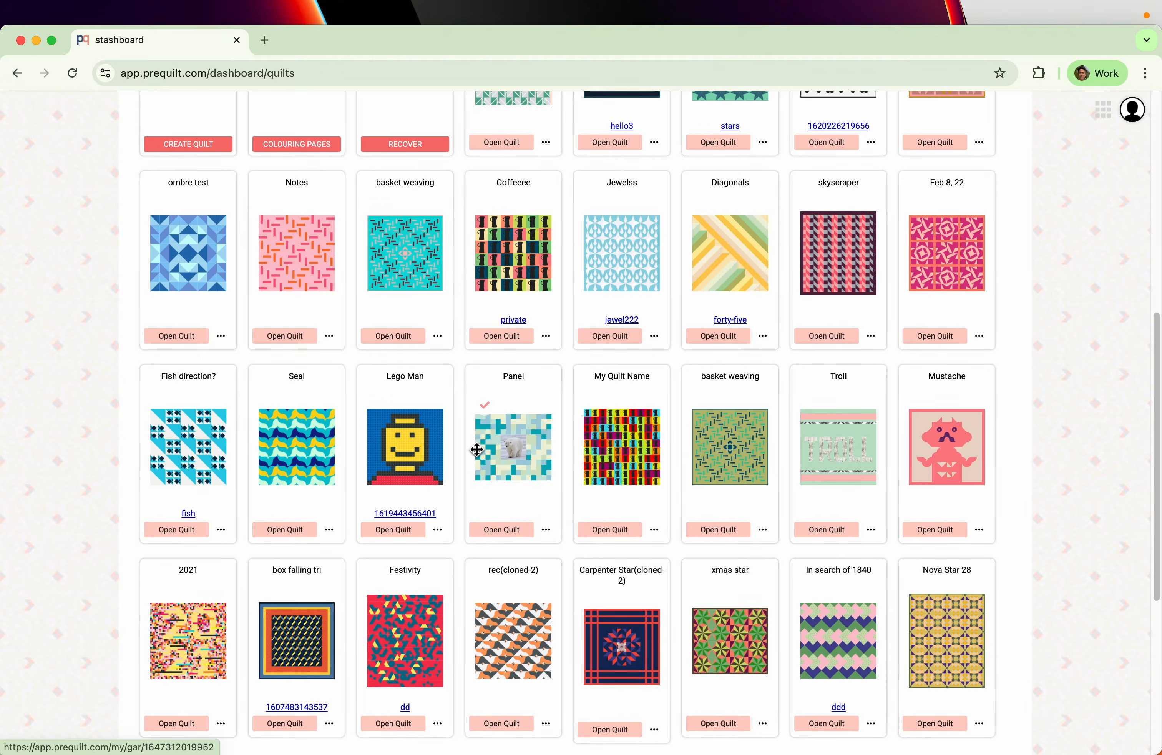
pyautogui.scroll(10, 480, 456)
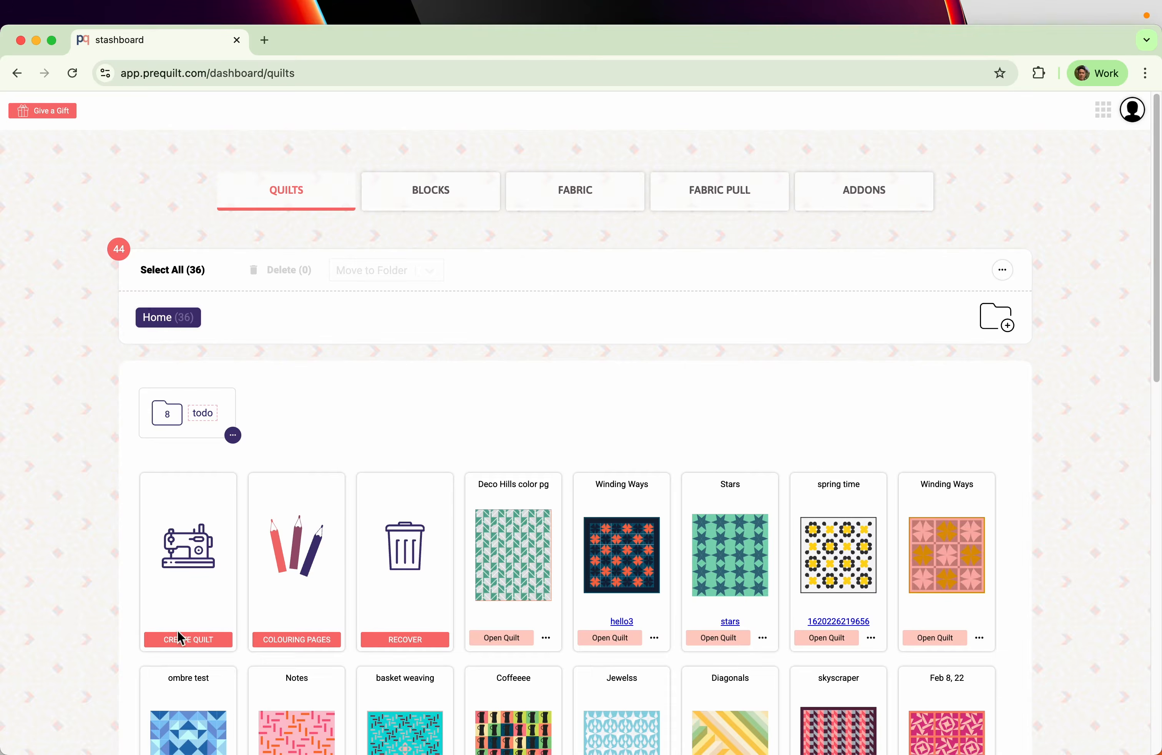
# Step: Create a new blank quilt from the Rectangle grid with a block width and height of 5 x 5
pyautogui.click(197, 642)
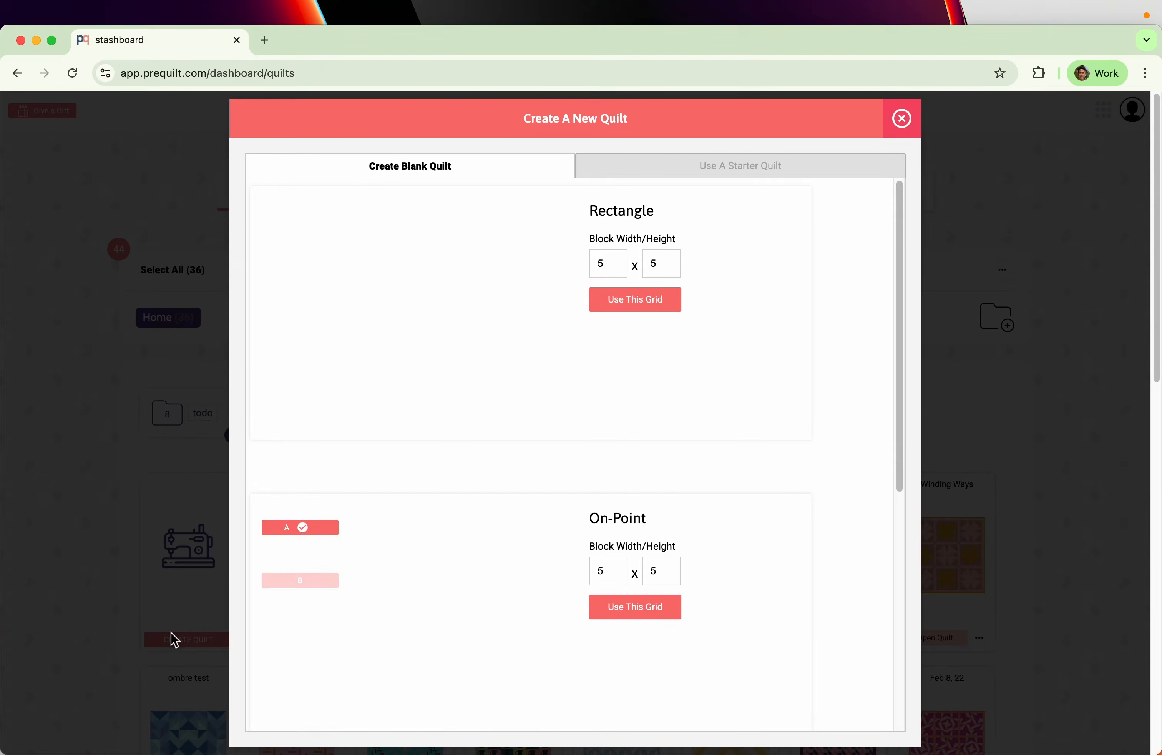
pyautogui.doubleClick(610, 210)
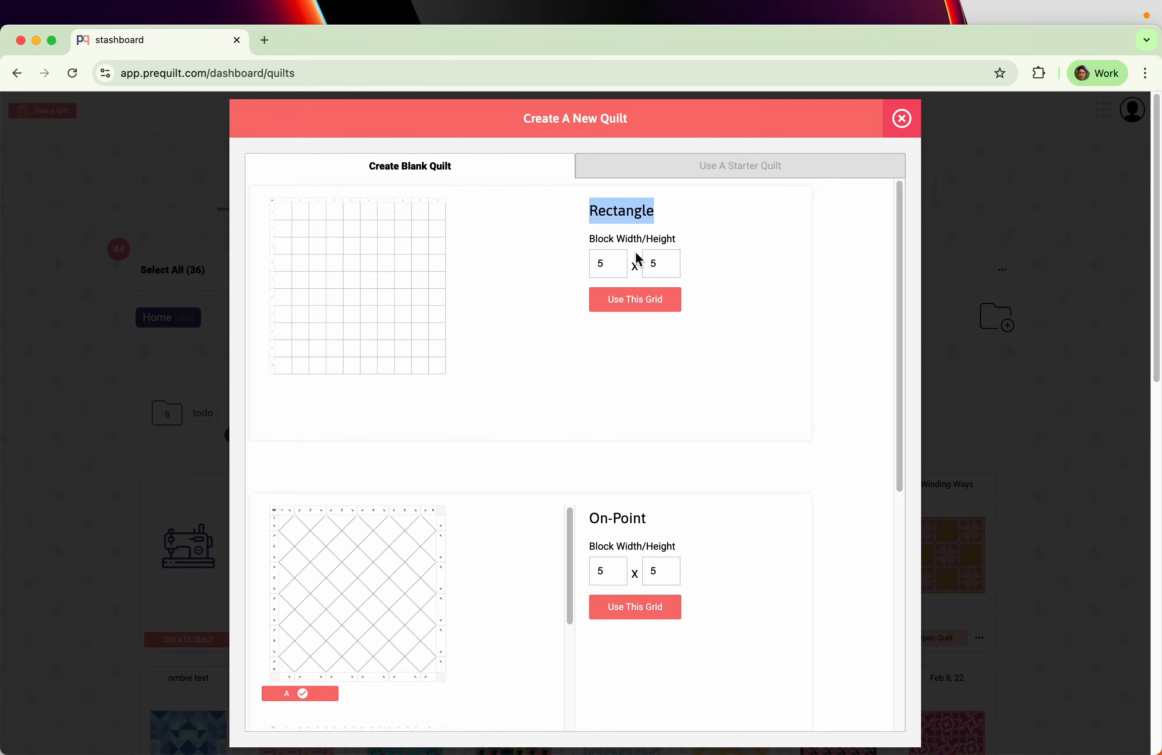
pyautogui.doubleClick(610, 267)
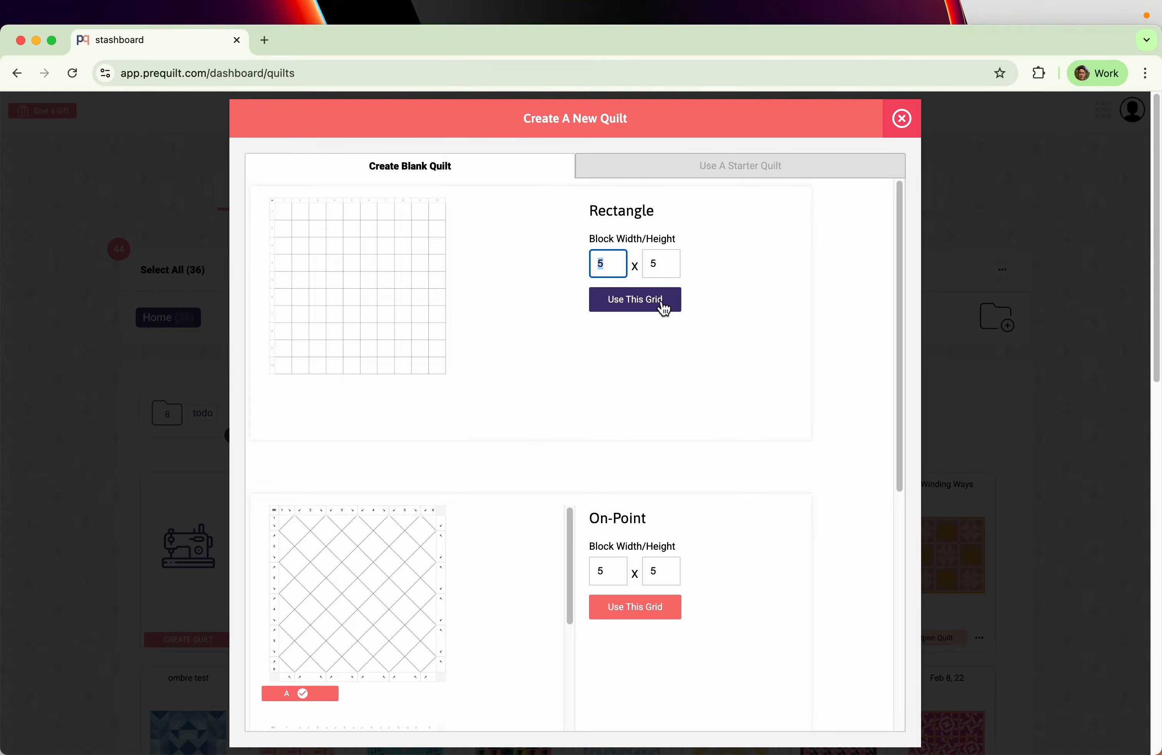
pyautogui.click(636, 299)
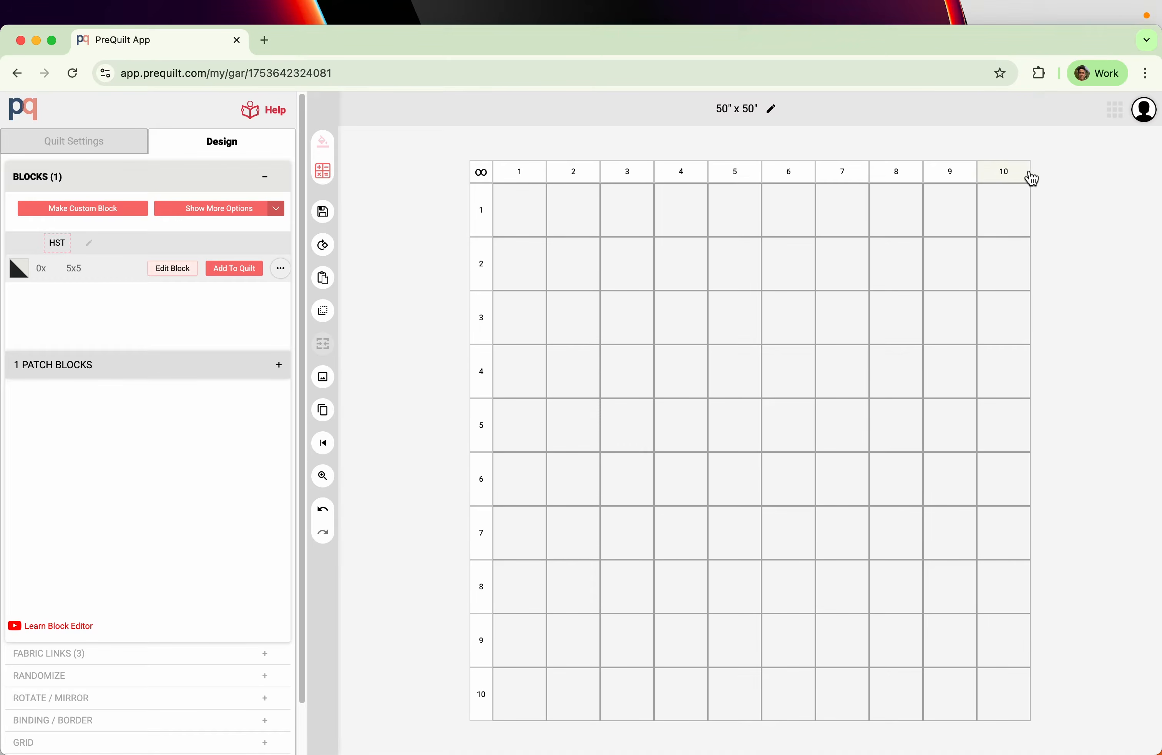
# Step: Try a finished cell width of 8 inches for the quilt grid and set it back to 5 inches
pyautogui.click(217, 185)
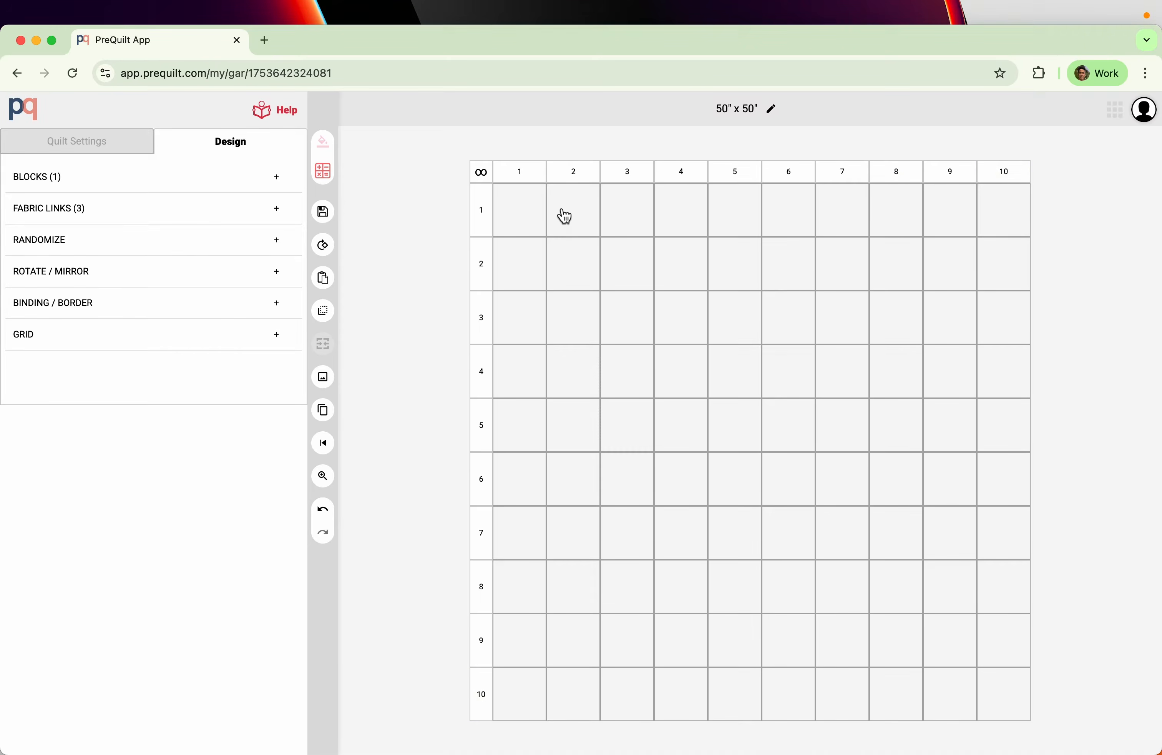
pyautogui.click(138, 349)
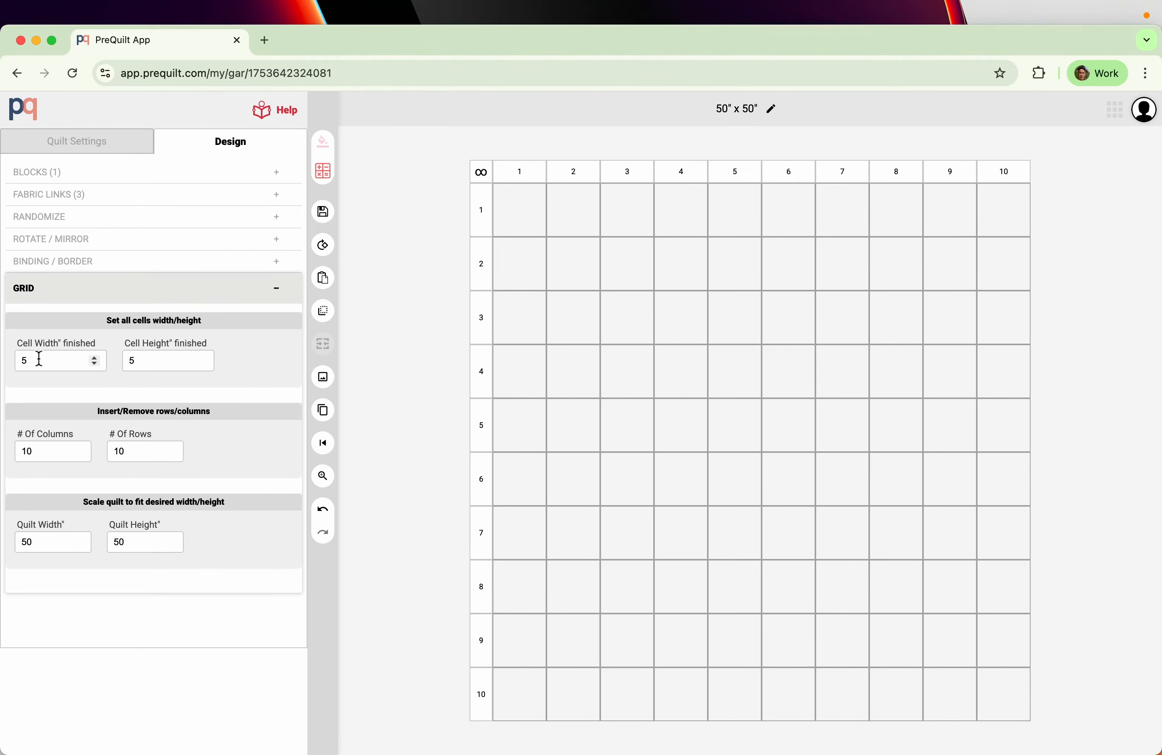
pyautogui.moveTo(38, 359); pyautogui.dragTo(13, 360)
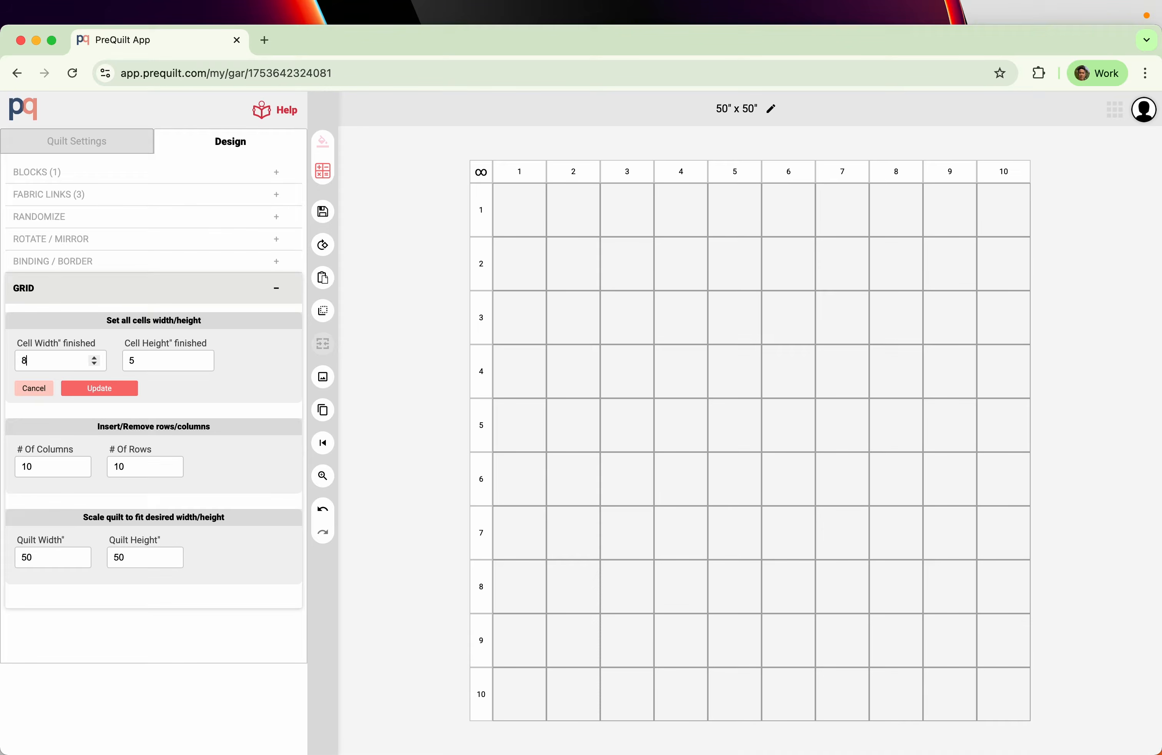
pyautogui.click(108, 390)
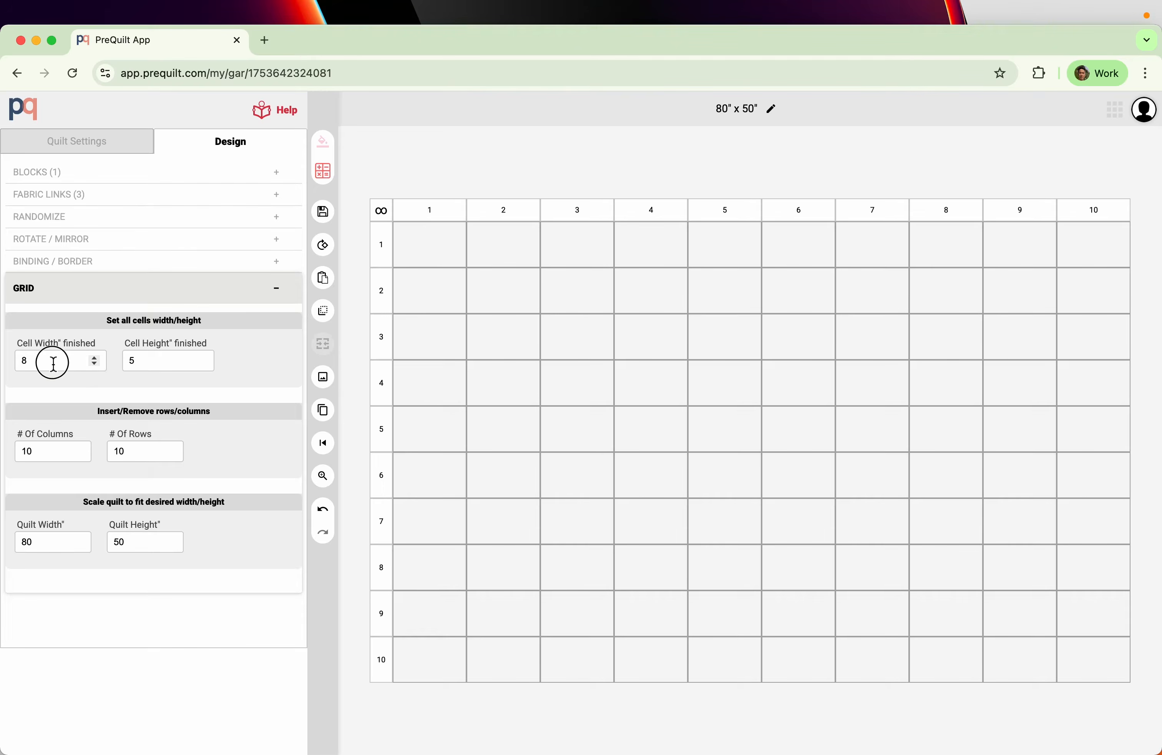
pyautogui.moveTo(52, 361); pyautogui.dragTo(4, 363)
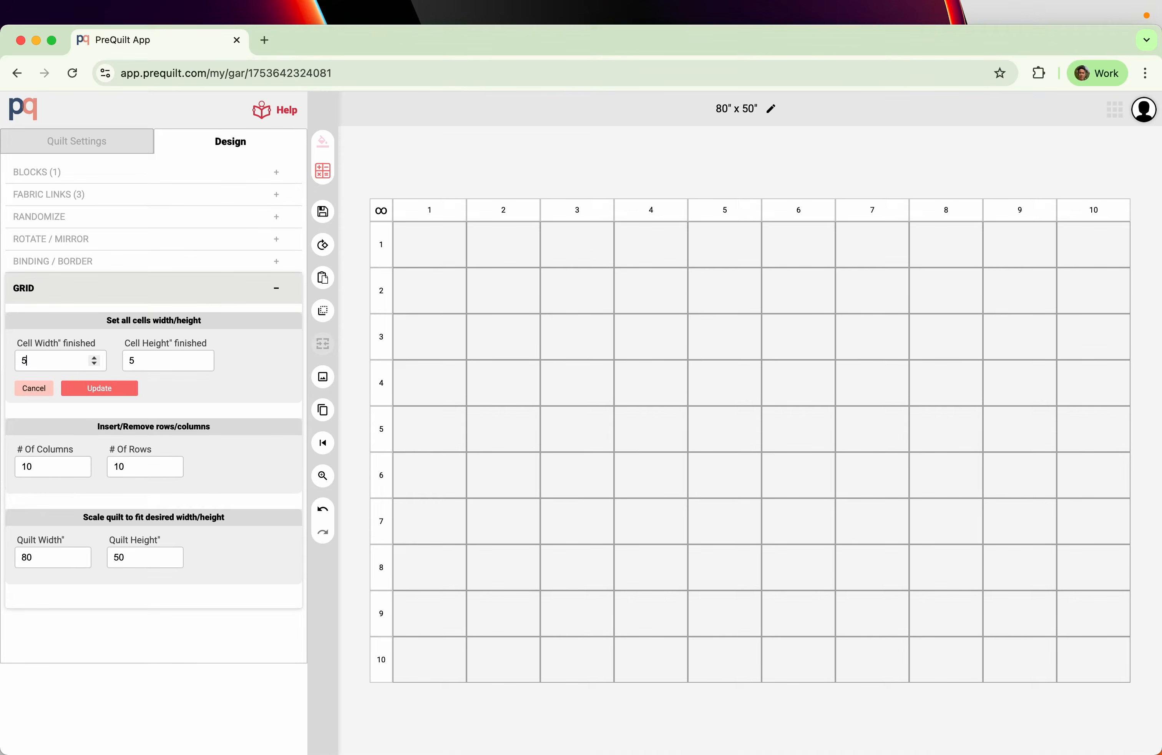
pyautogui.press('Return')
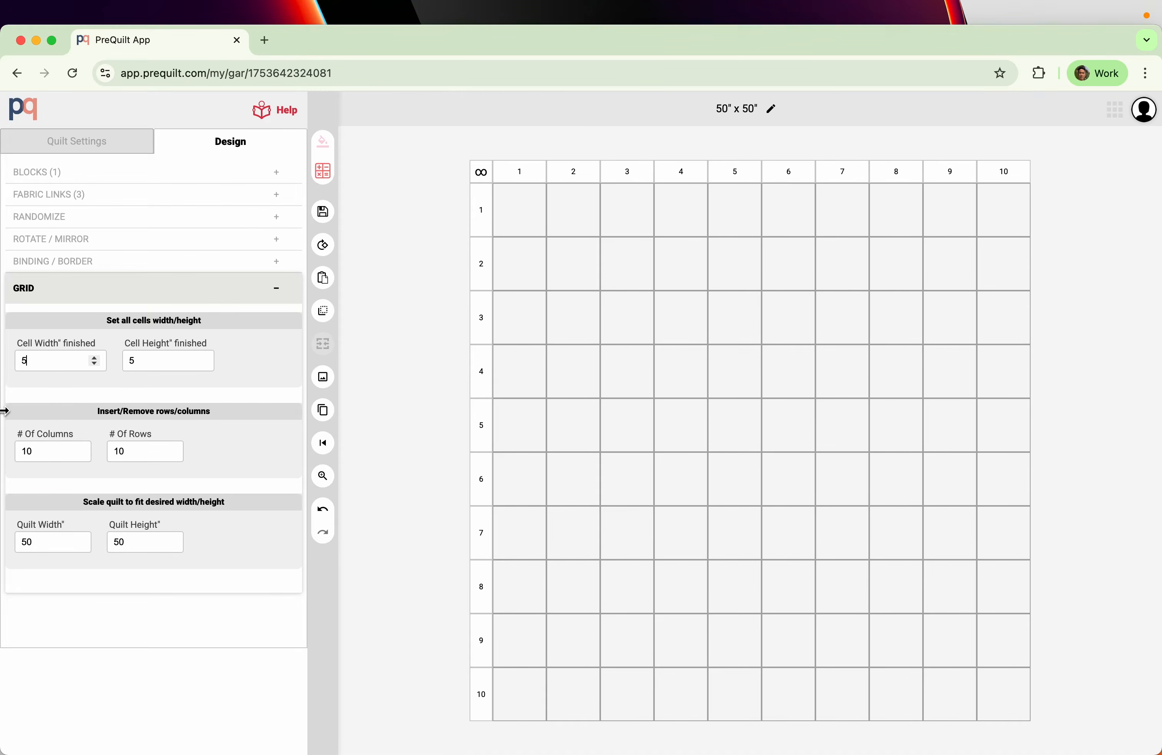
# Step: Try 6 columns in the quilt grid, restore it to 10 columns, and close the grid settings
pyautogui.doubleClick(52, 450)
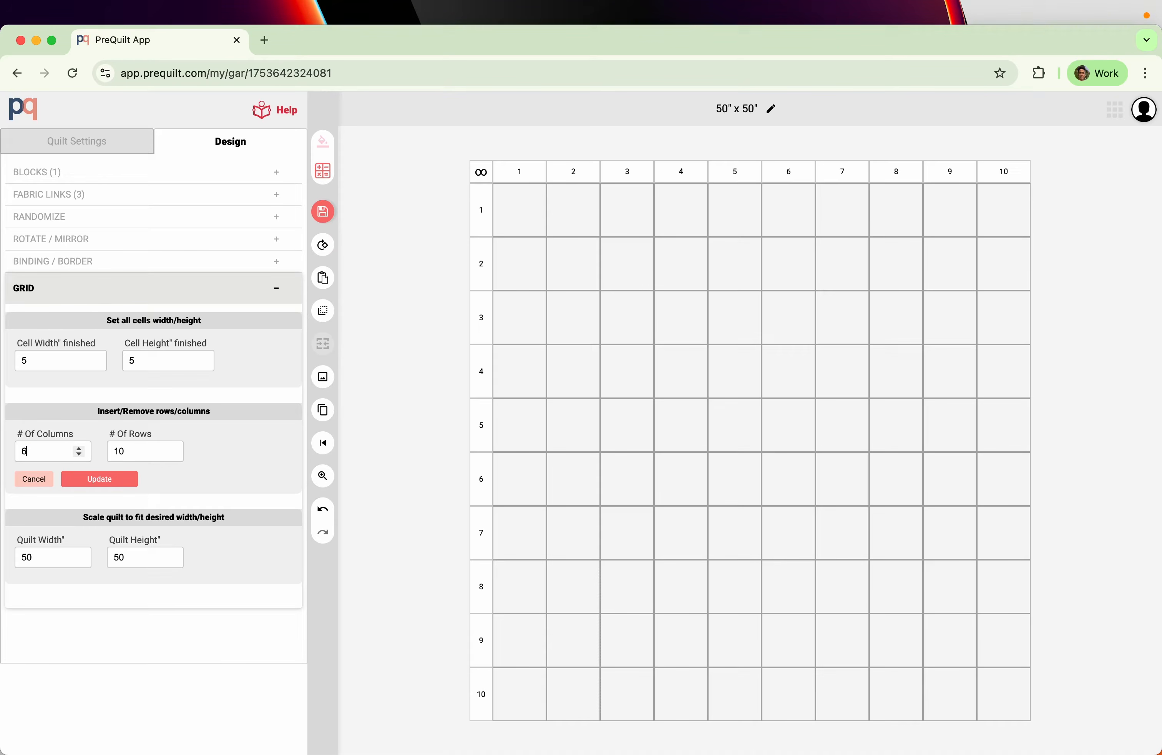
pyautogui.write('6')
pyautogui.click(104, 483)
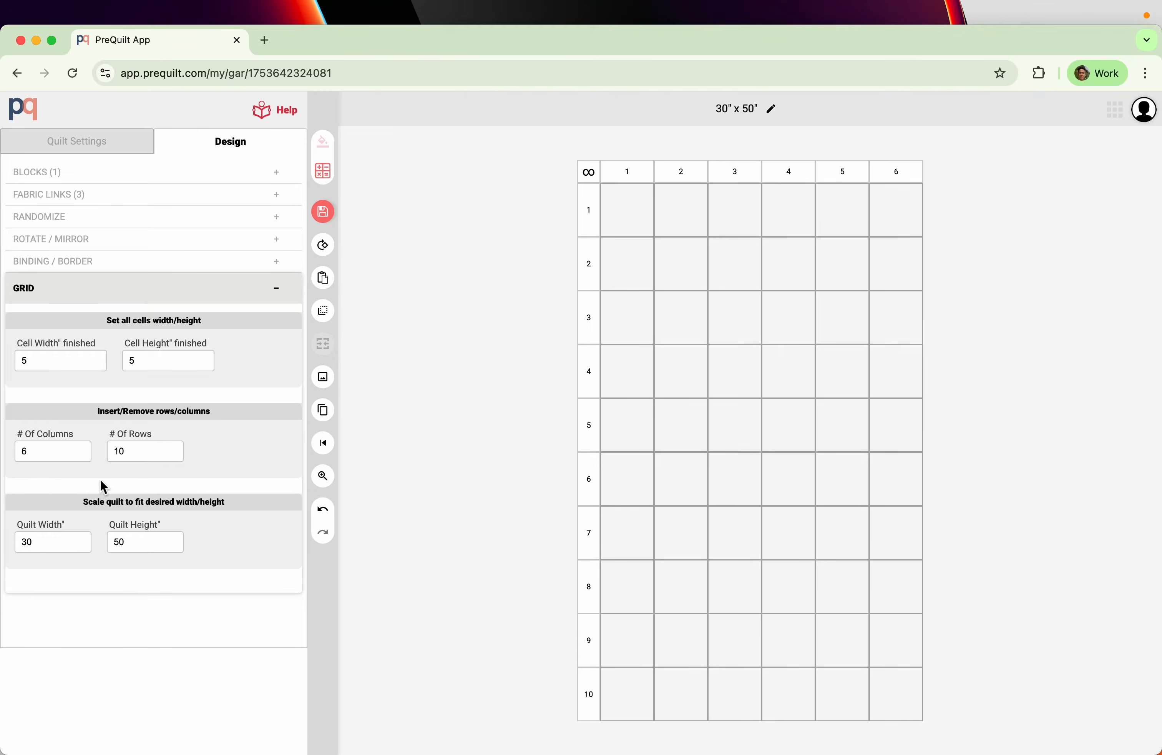
pyautogui.doubleClick(51, 451)
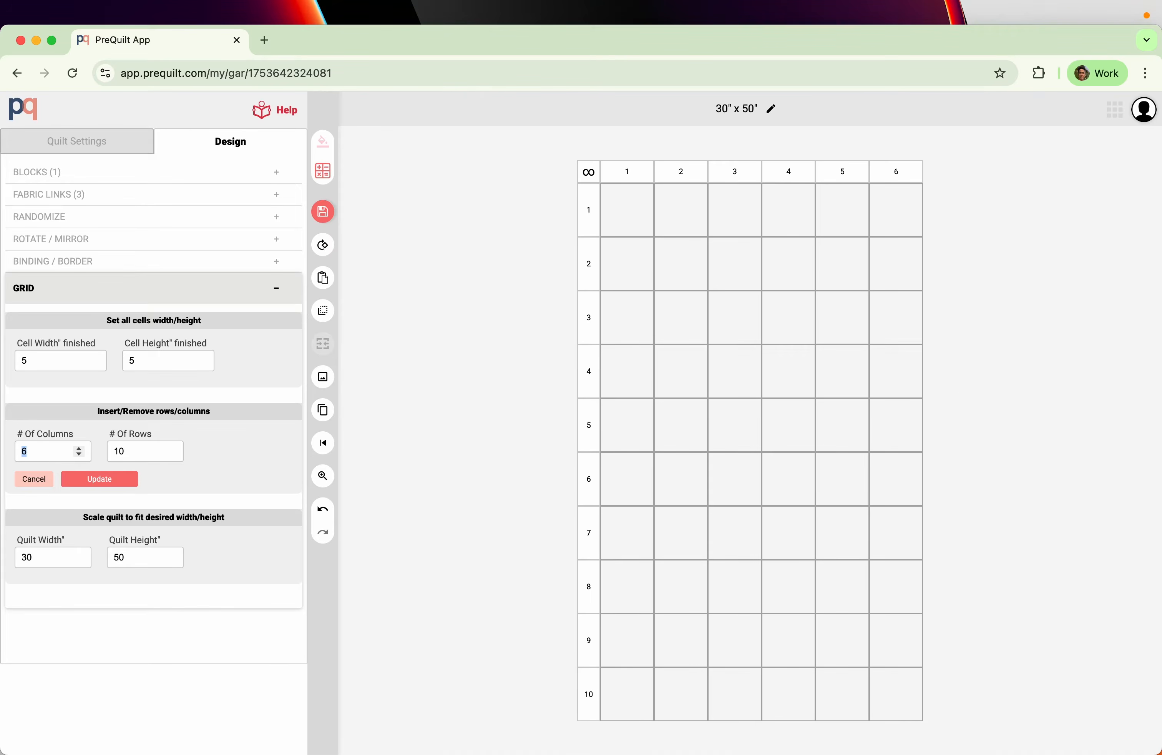
pyautogui.press('Return')
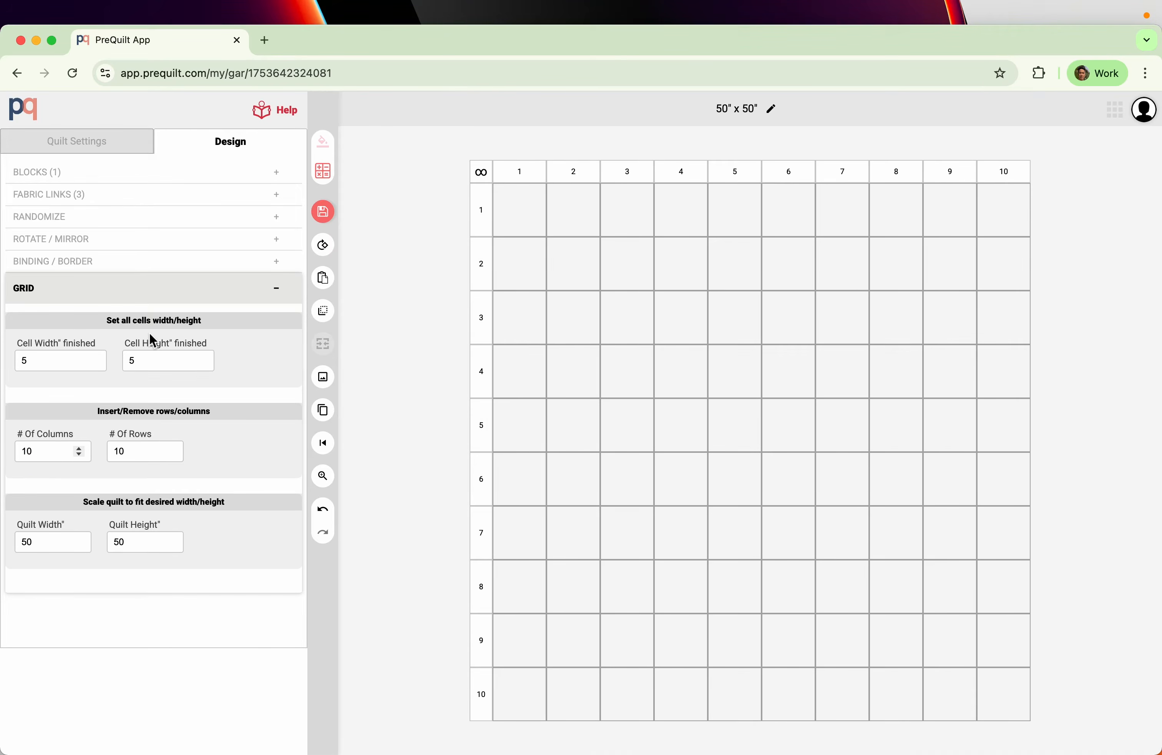
pyautogui.click(161, 296)
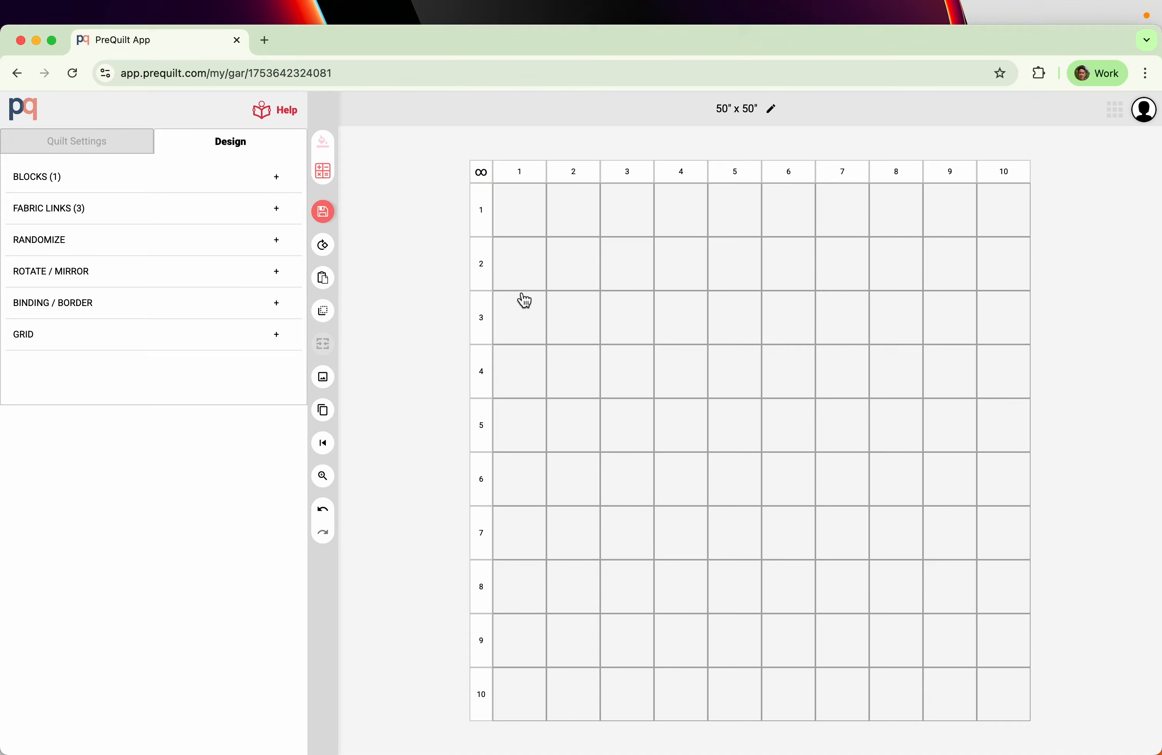
# Step: Add the HST block to the cell at row 1, column 1 of the quilt
pyautogui.click(520, 219)
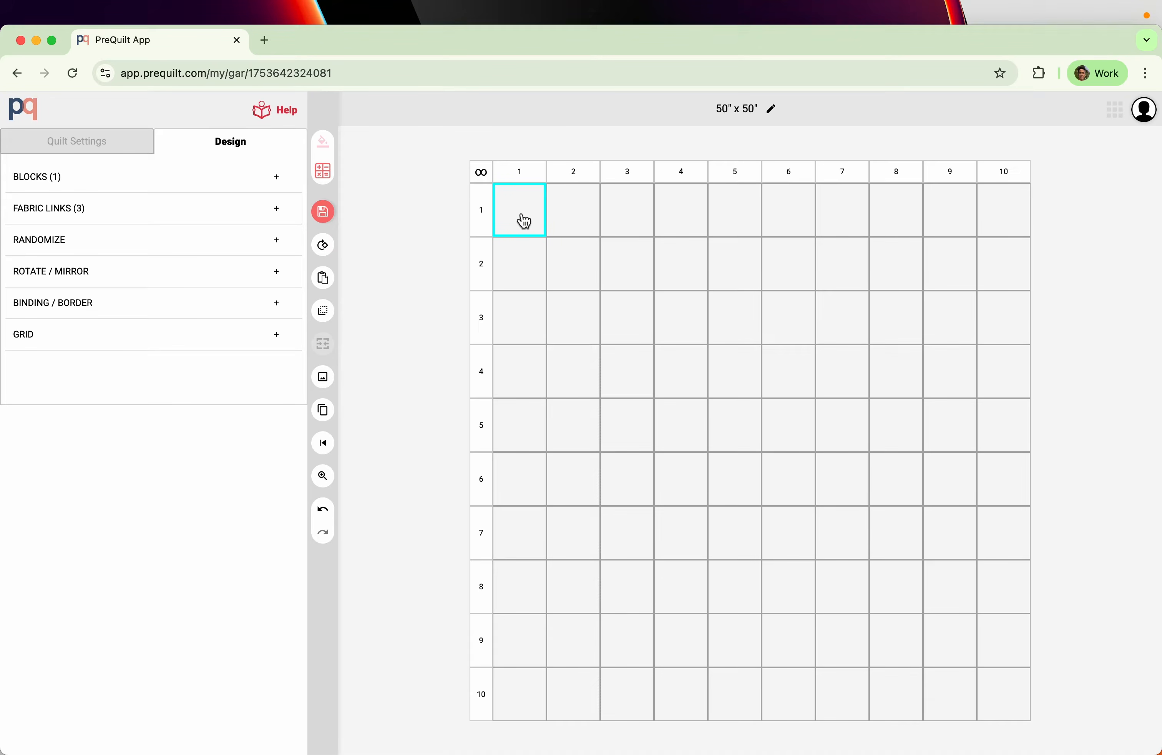
pyautogui.click(521, 223)
pyautogui.click(524, 218)
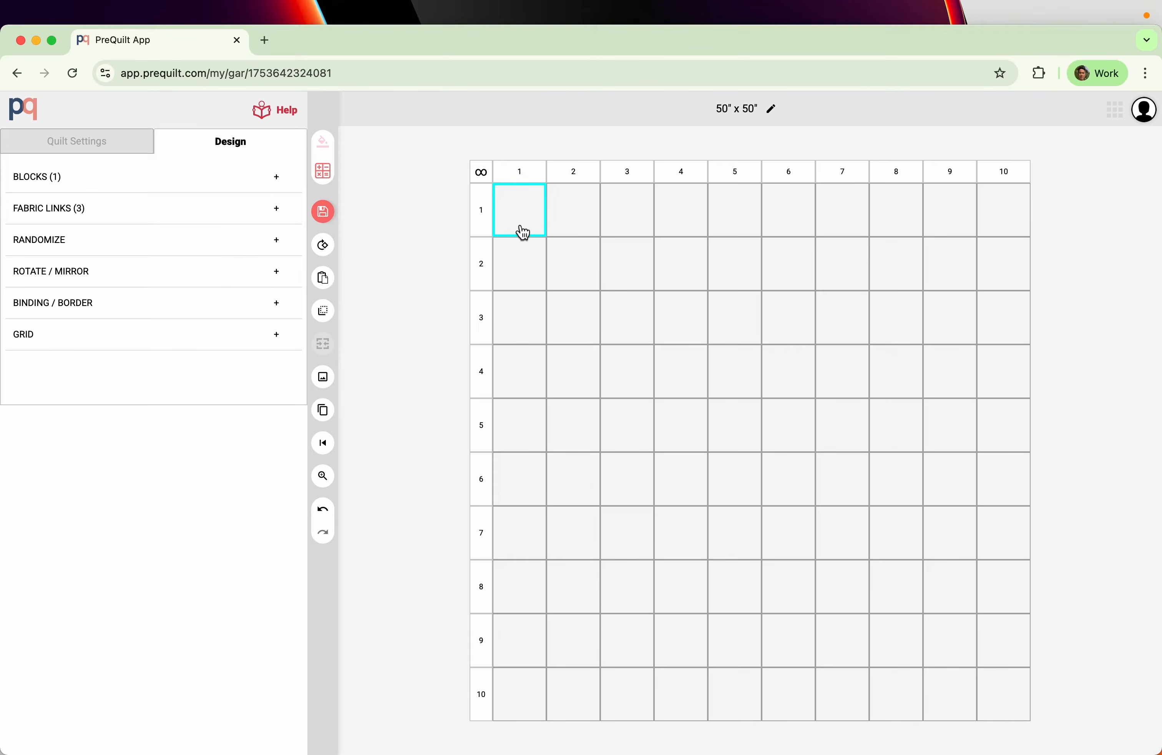
pyautogui.click(166, 191)
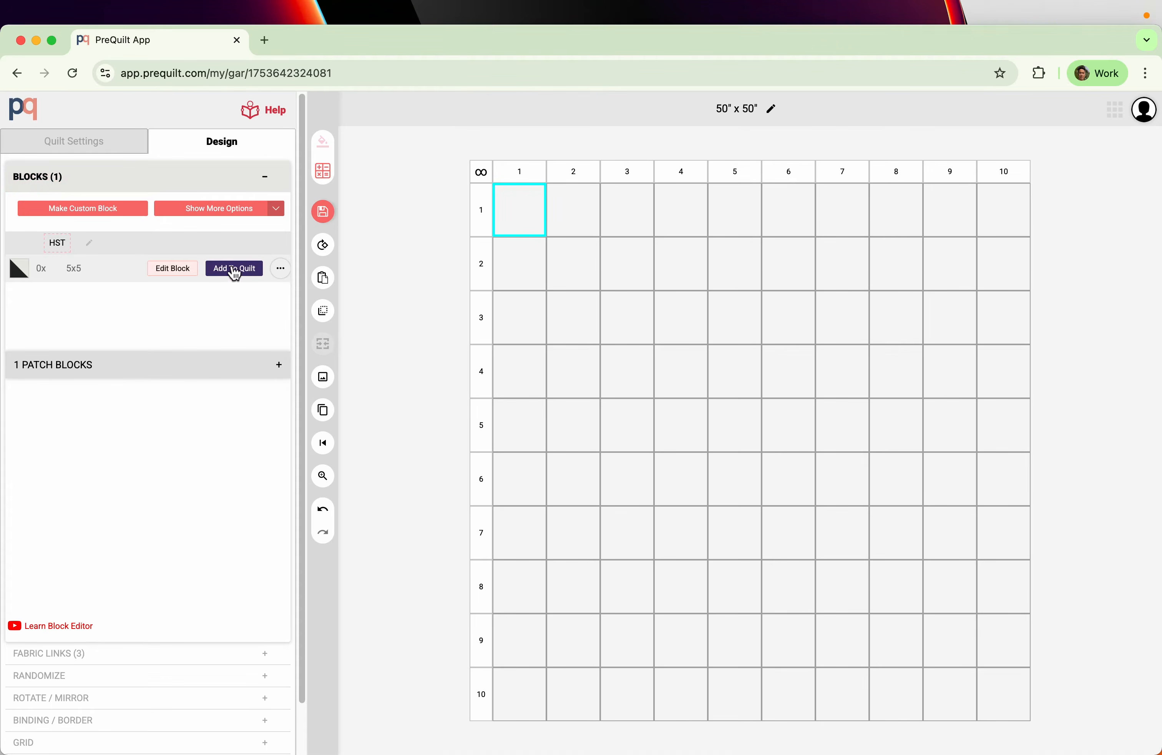
pyautogui.click(234, 273)
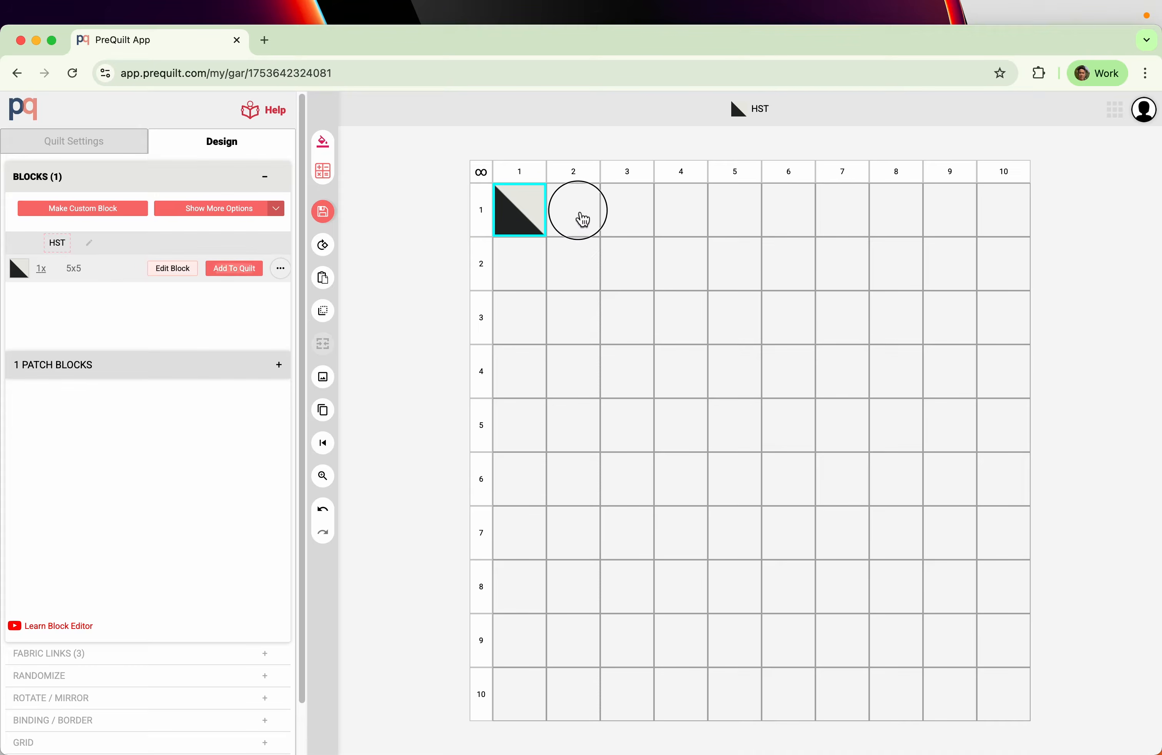
# Step: Fill rows 1 to 4 of columns 2 to 5 with the HST block, plus all of columns 2 and 3 and rows 2 and 3
pyautogui.moveTo(583, 220); pyautogui.dragTo(752, 355)
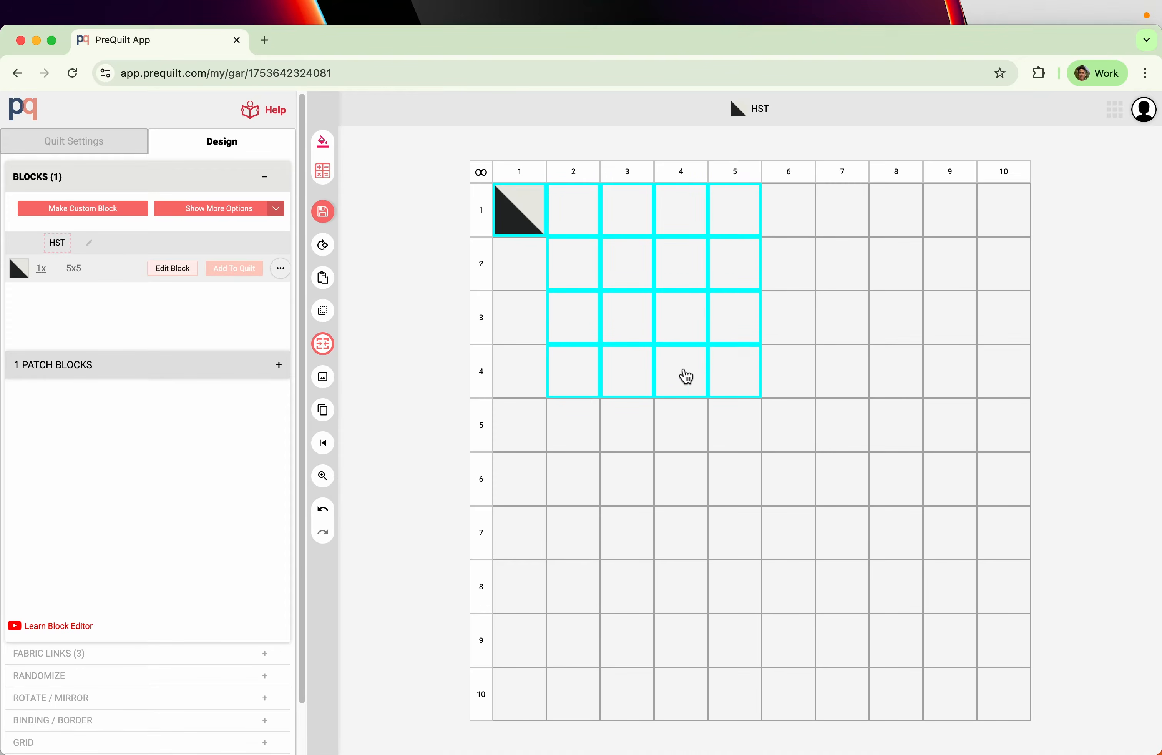
pyautogui.click(234, 268)
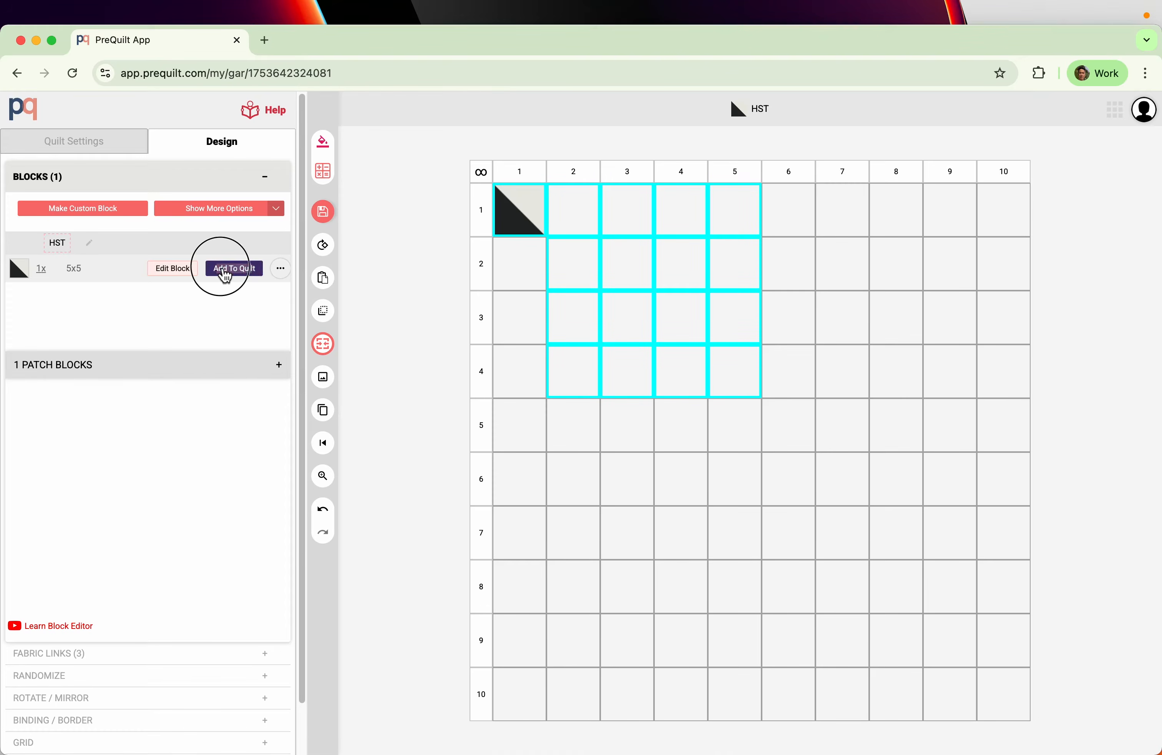
pyautogui.click(574, 173)
pyautogui.click(627, 176)
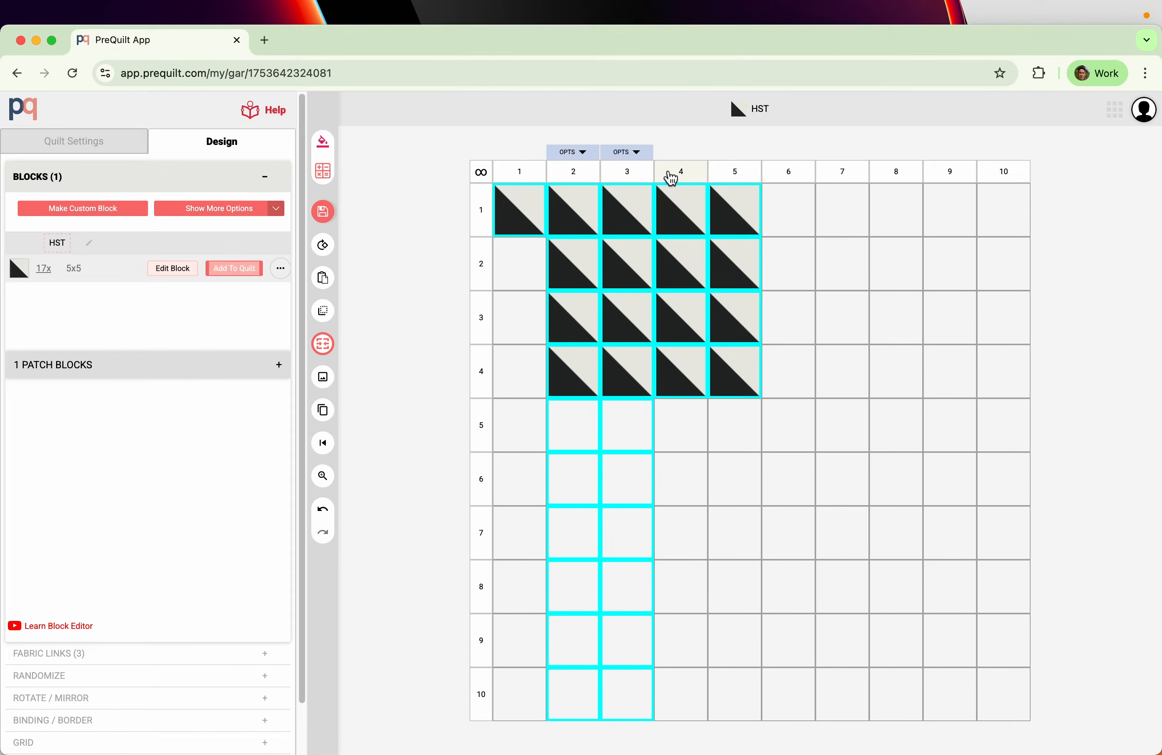
pyautogui.click(486, 270)
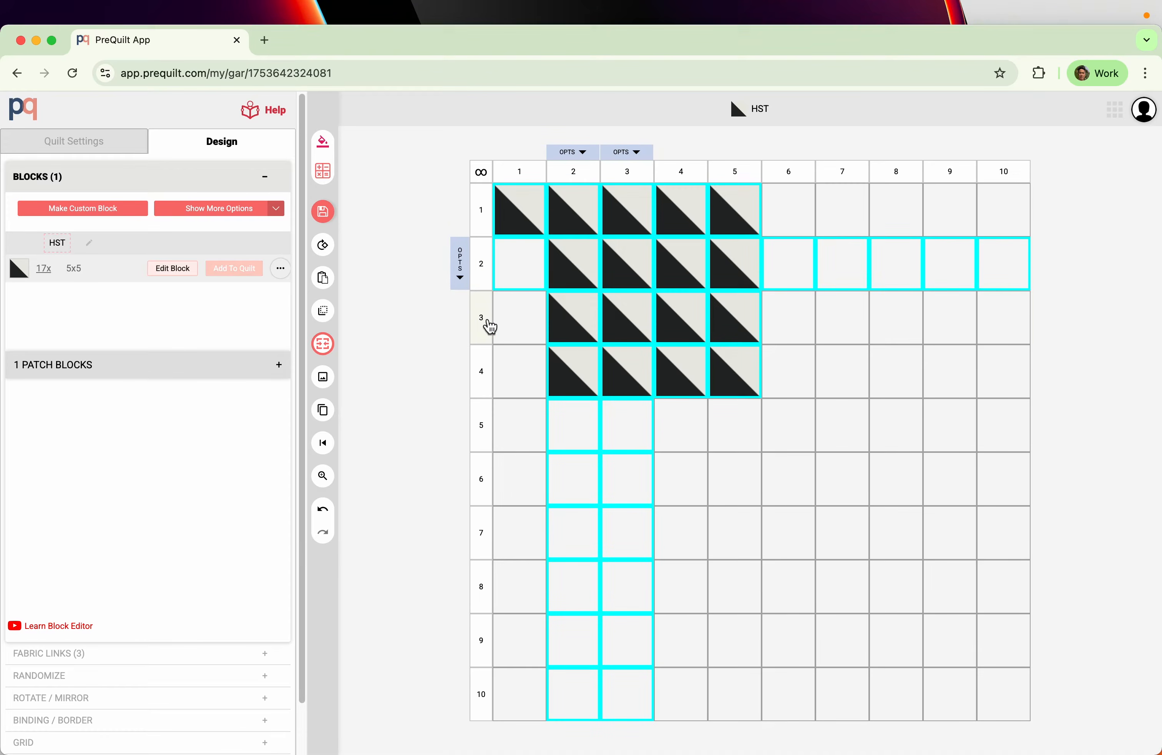
pyautogui.click(487, 321)
pyautogui.click(248, 272)
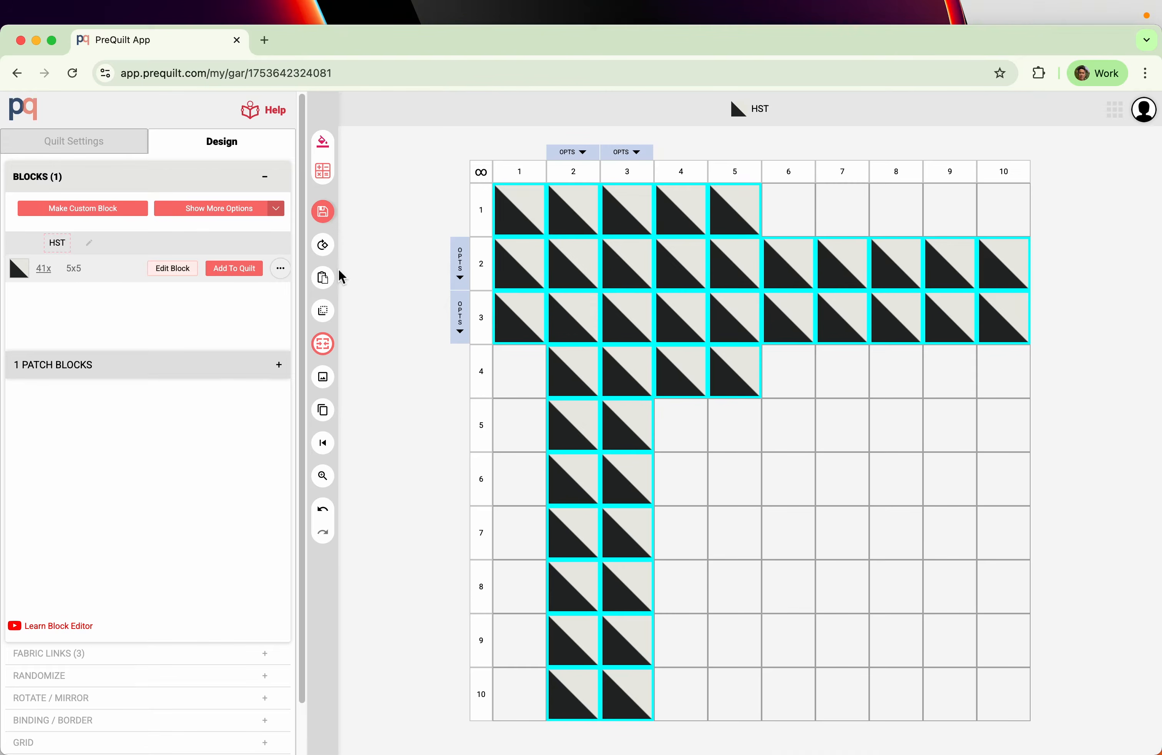
# Step: Fill every cell of the quilt with the HST block and deselect the cells
pyautogui.click(482, 174)
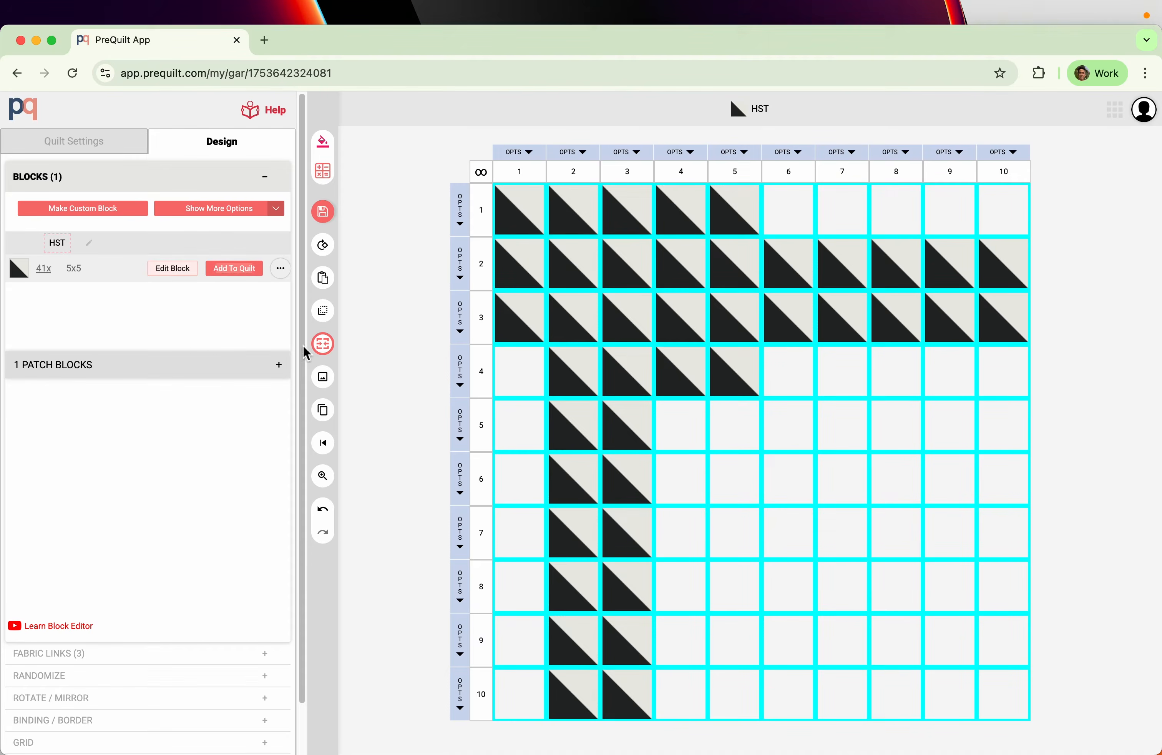
pyautogui.click(235, 274)
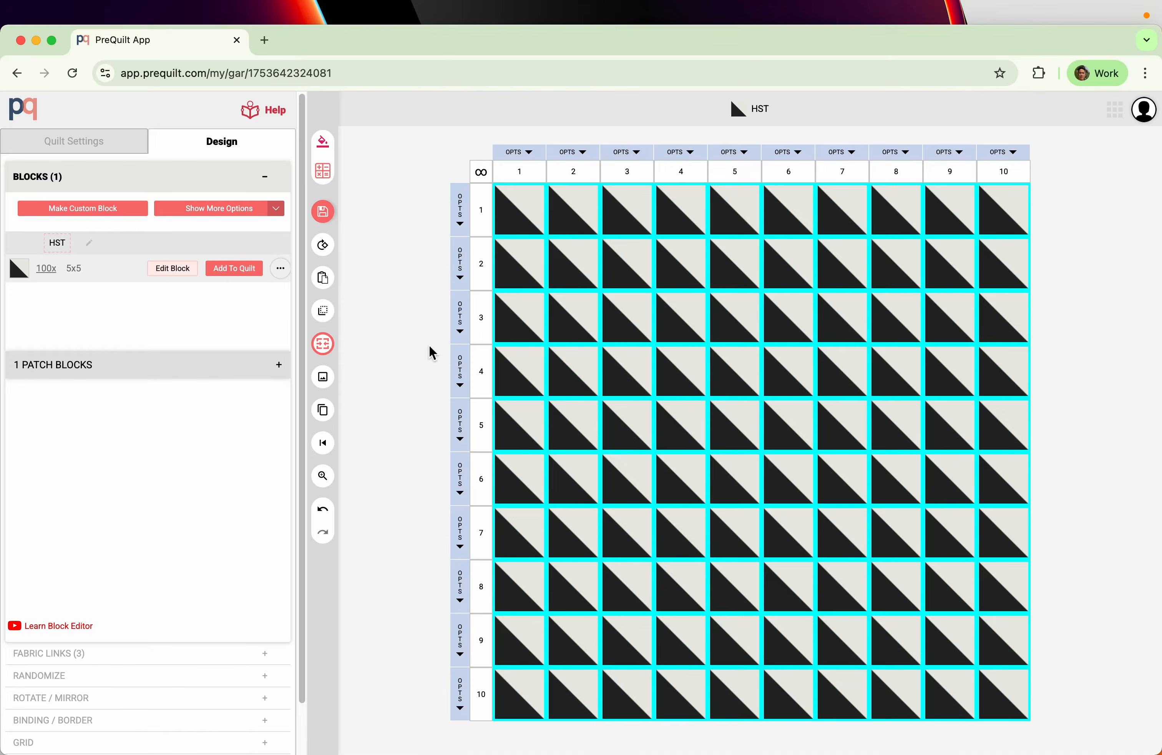
pyautogui.click(411, 346)
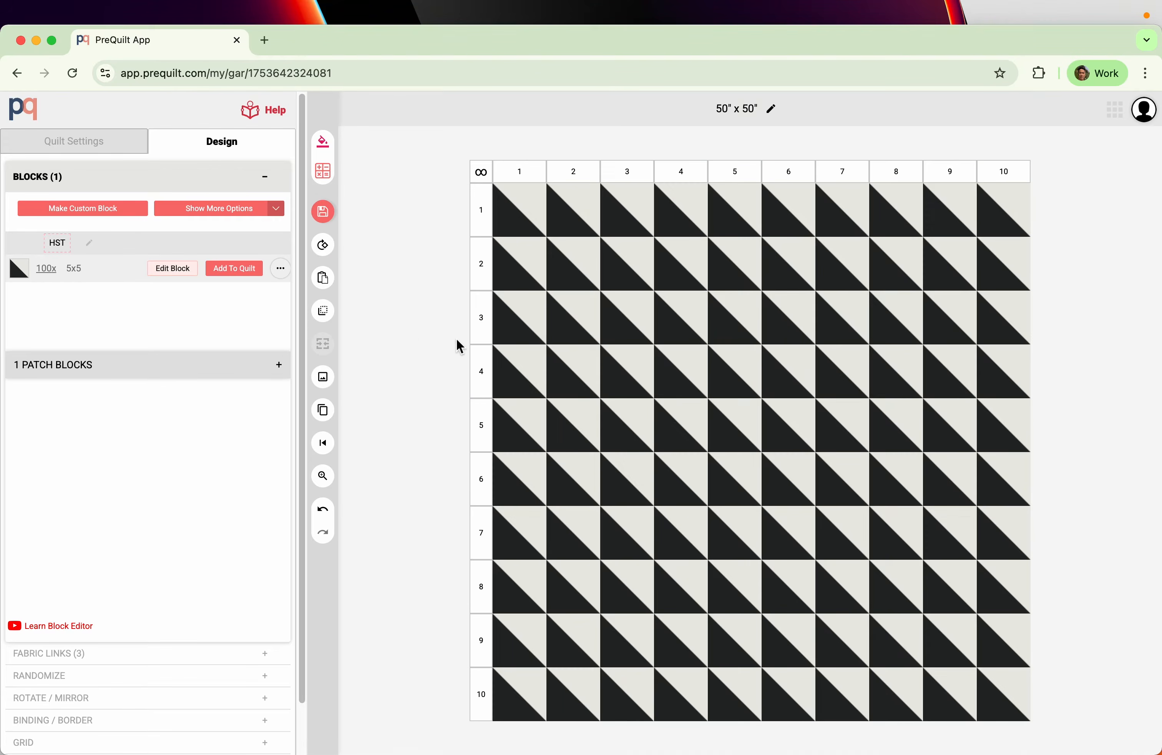
pyautogui.click(323, 442)
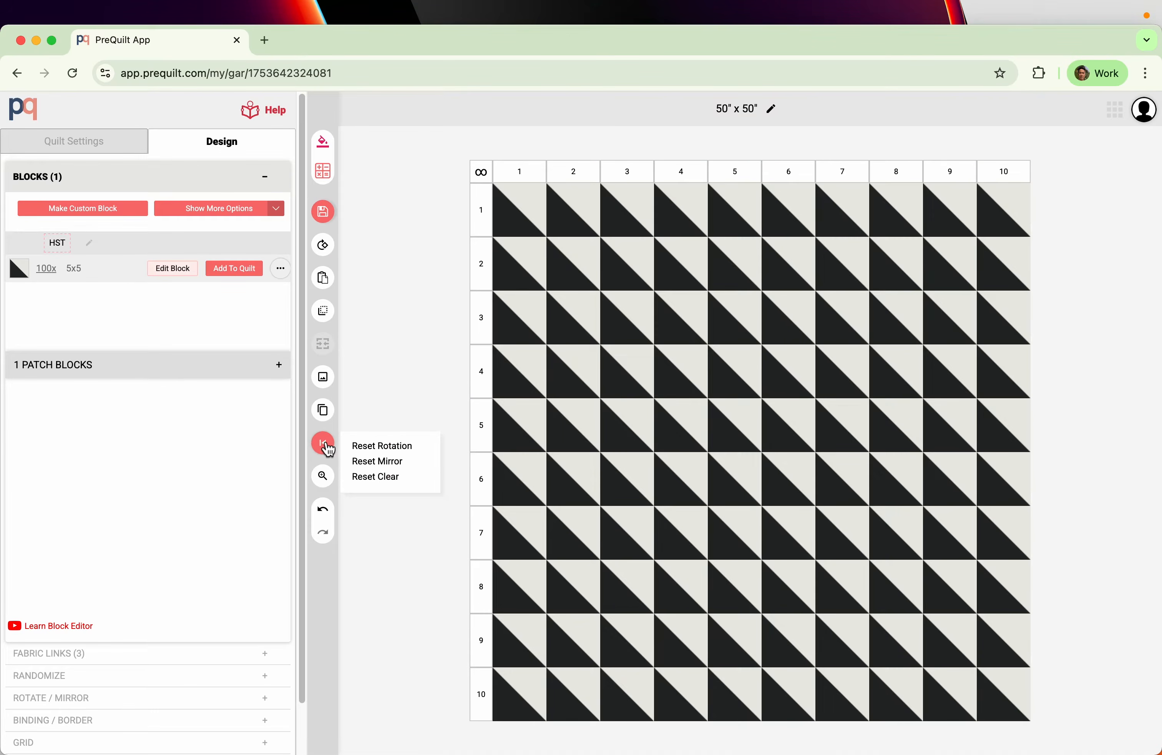
pyautogui.click(403, 482)
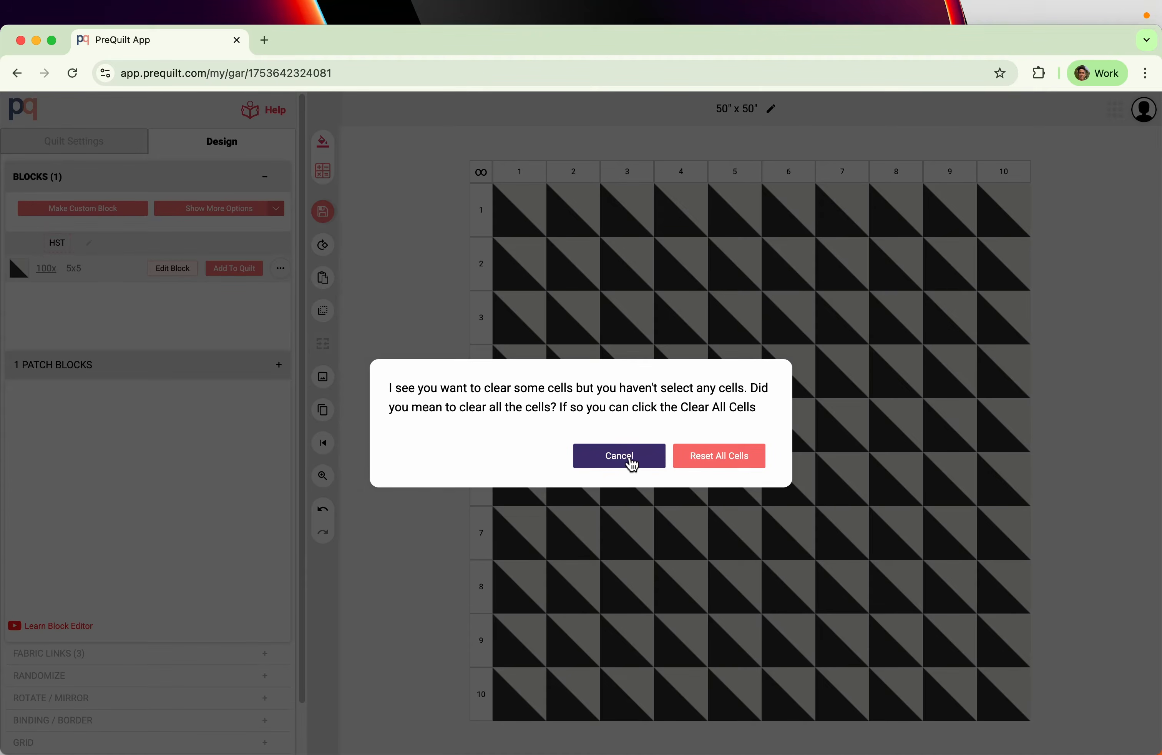
pyautogui.click(620, 457)
# Step: Select all cells of the quilt and clear the HST blocks from them
pyautogui.click(482, 173)
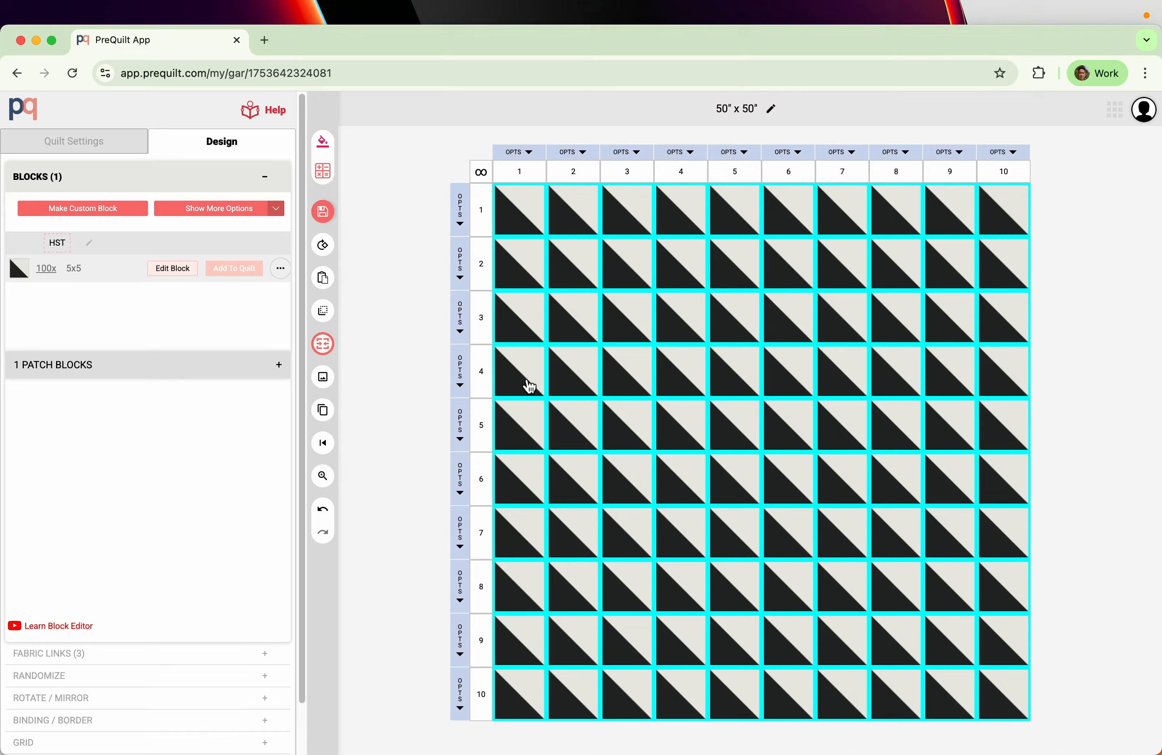
pyautogui.click(324, 442)
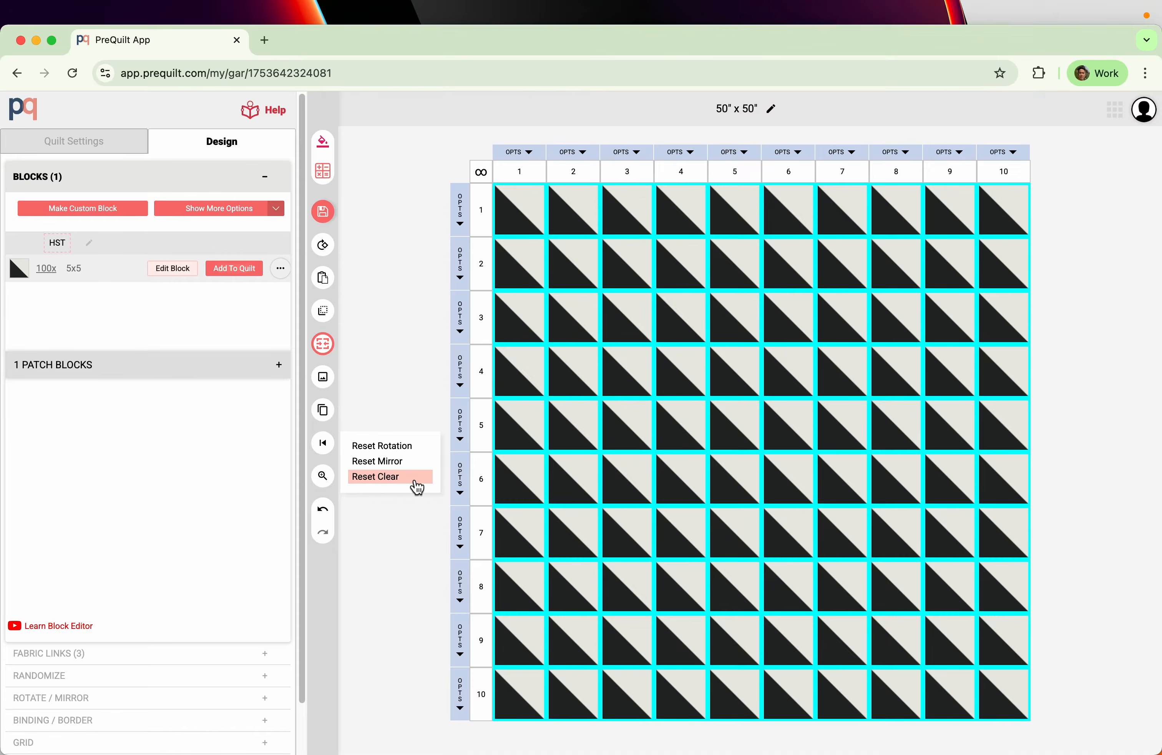
pyautogui.click(412, 484)
# Step: Fill rows 1 to 2 of columns 1 to 2 with the HST block and rotate the block at row 1, column 2 a quarter turn clockwise
pyautogui.moveTo(521, 219); pyautogui.dragTo(564, 262)
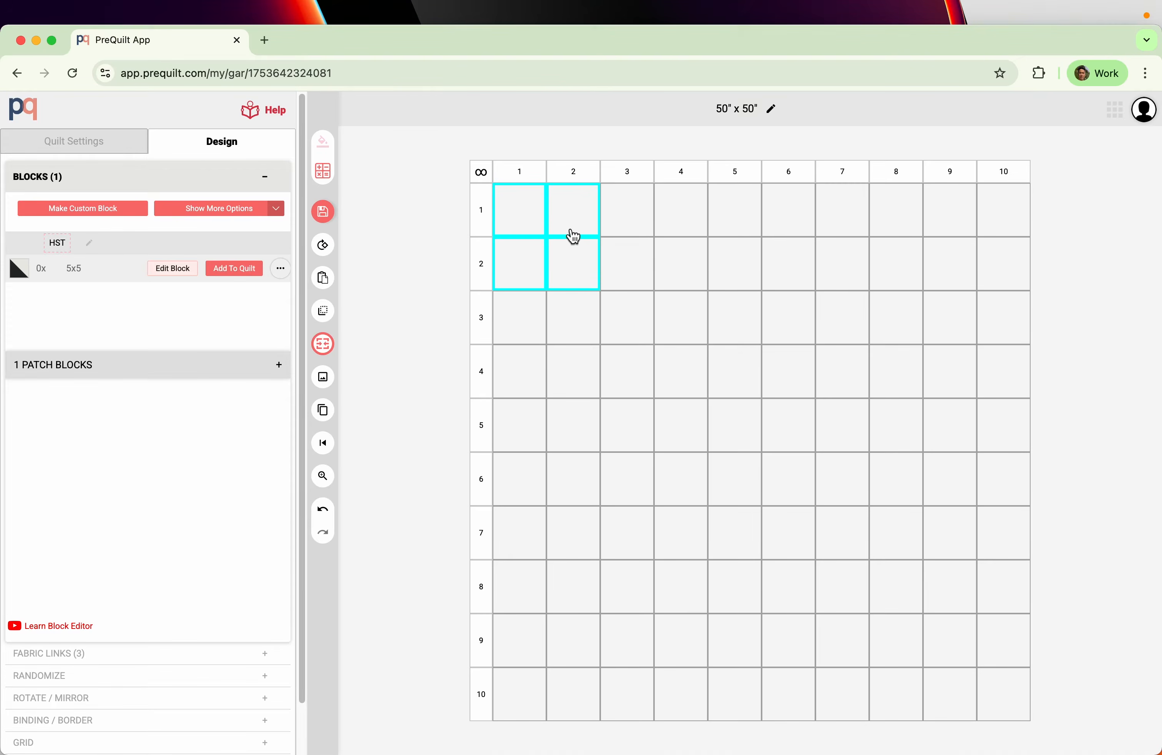
pyautogui.click(234, 275)
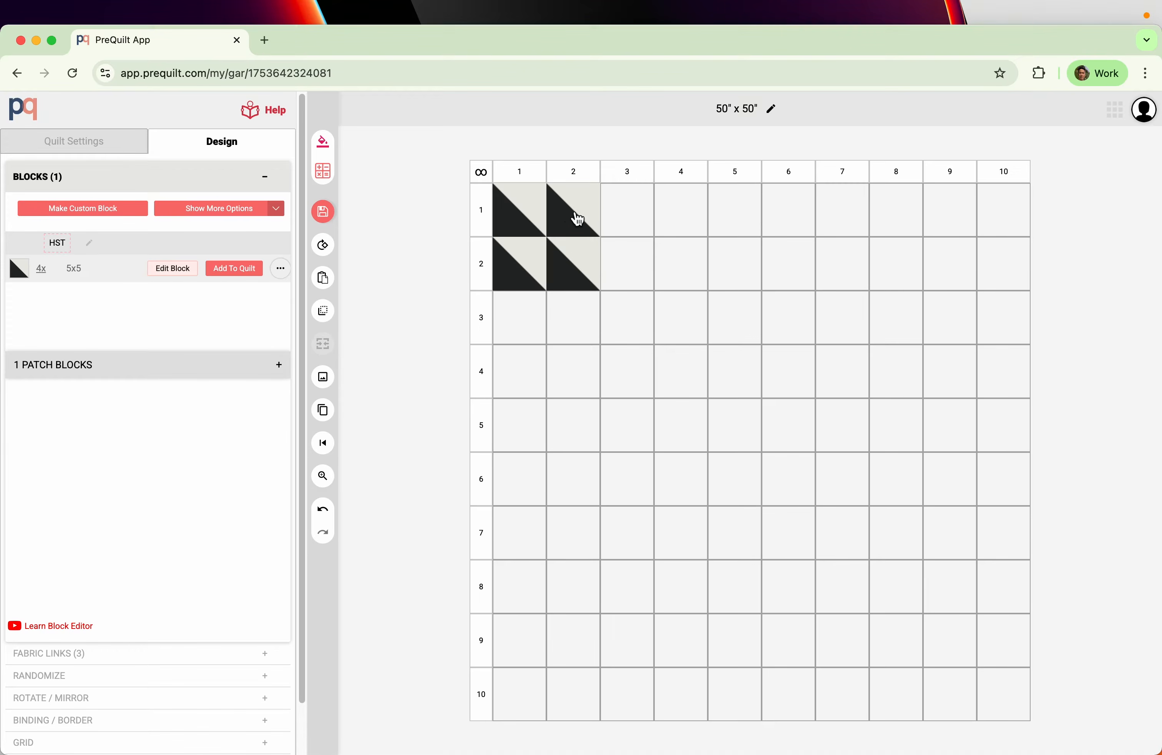
pyautogui.click(577, 214)
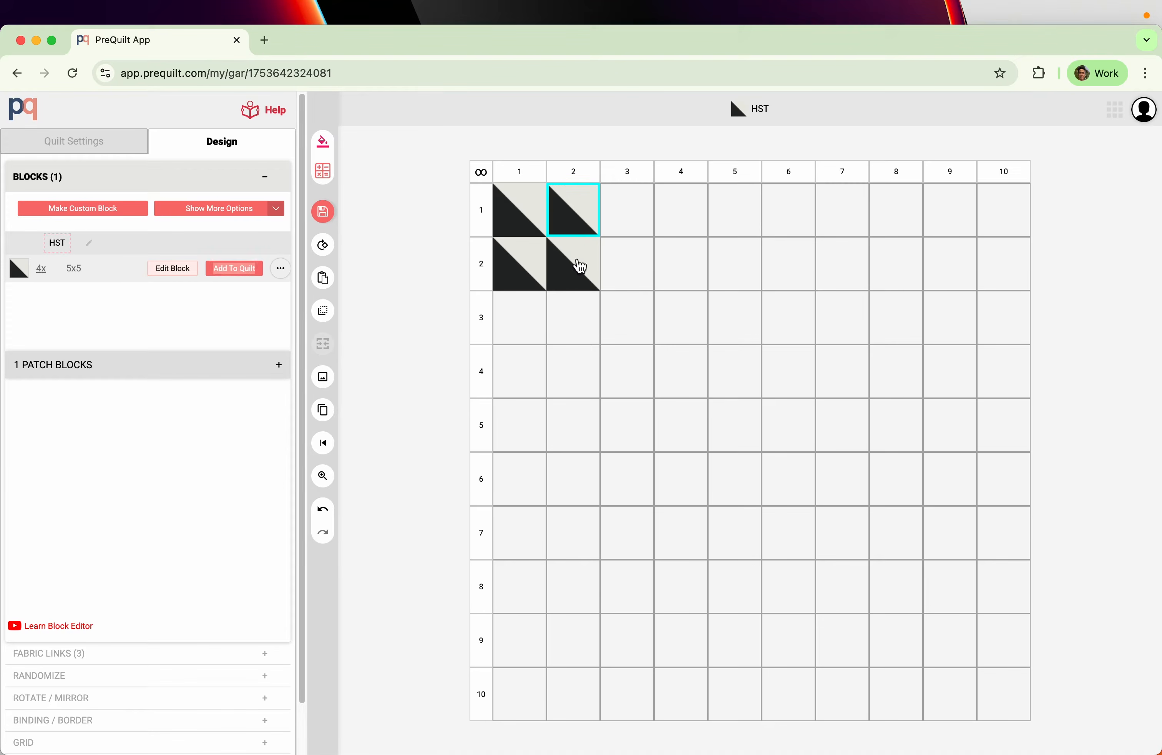
pyautogui.click(323, 245)
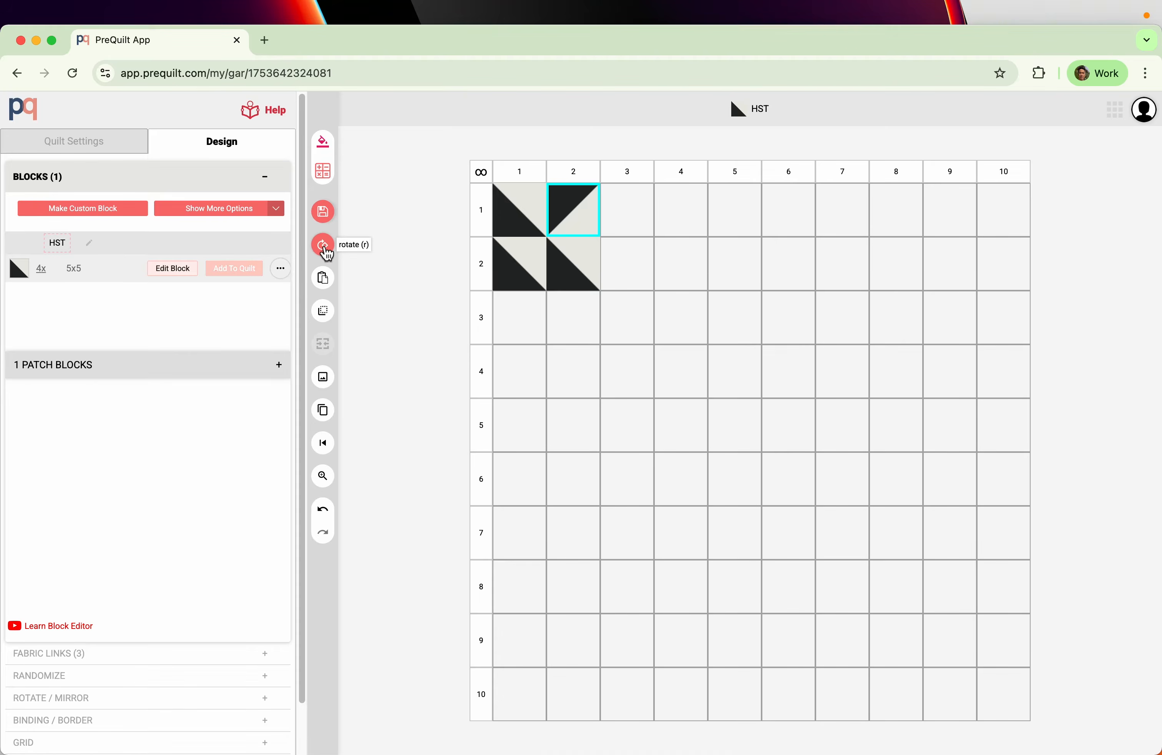
pyautogui.click(403, 289)
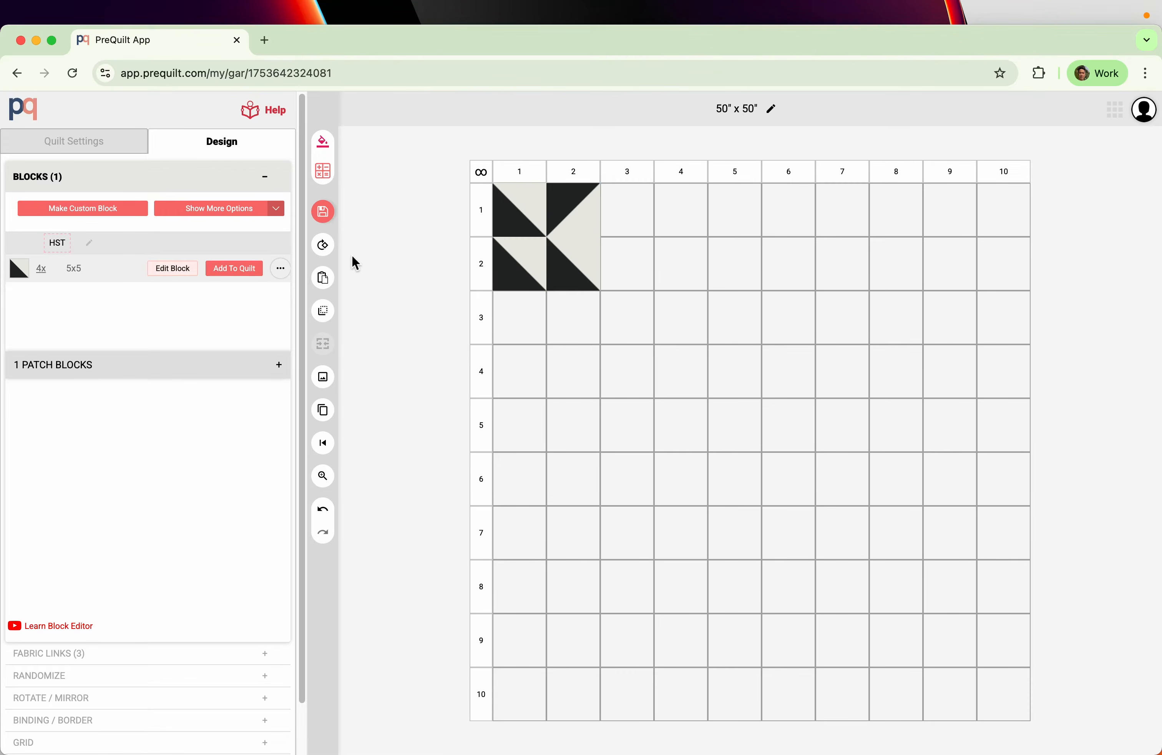
# Step: Form a pinwheel by rotating the block at row 2, column 2 by two quarter turns and the one at row 2, column 1 by three
pyautogui.click(323, 246)
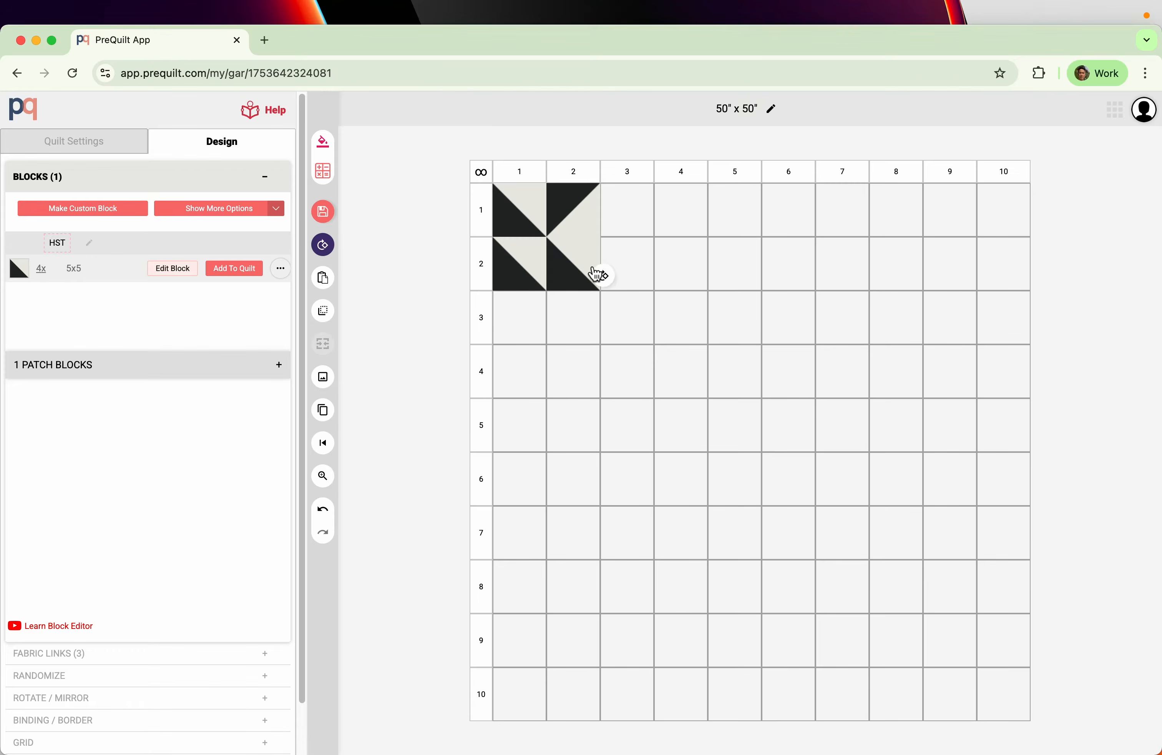
pyautogui.click(576, 270)
pyautogui.click(569, 269)
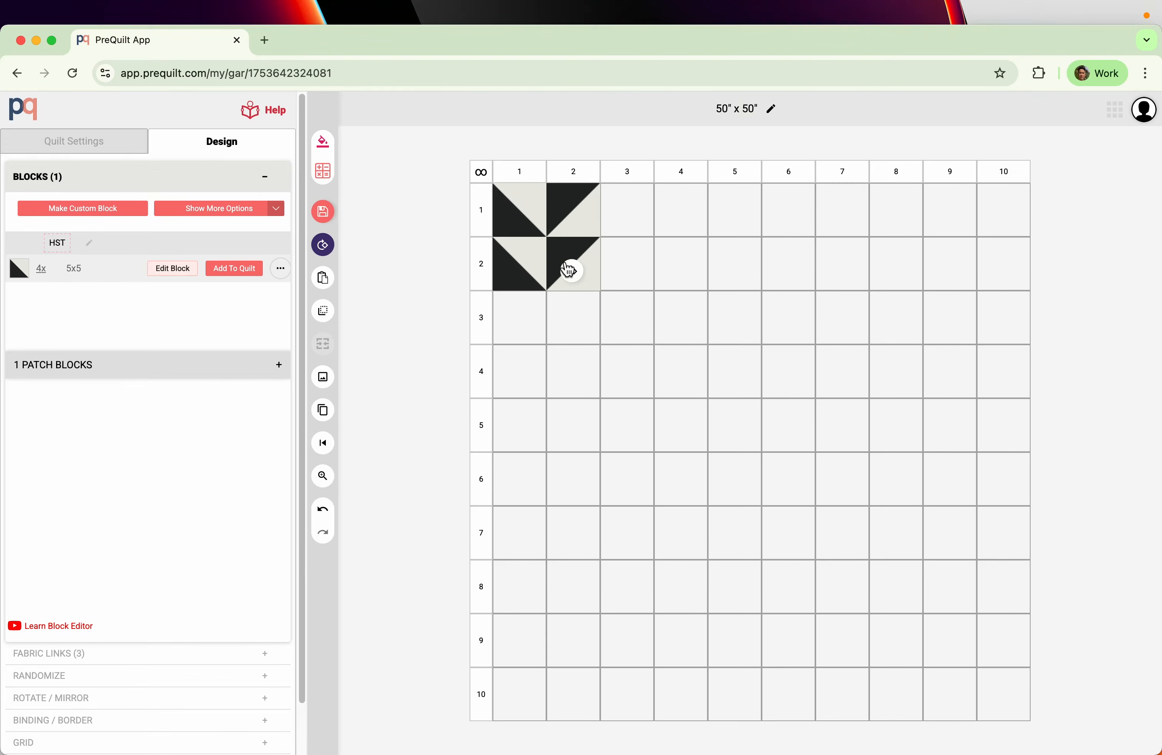
pyautogui.click(563, 278)
pyautogui.click(506, 267)
pyautogui.click(519, 260)
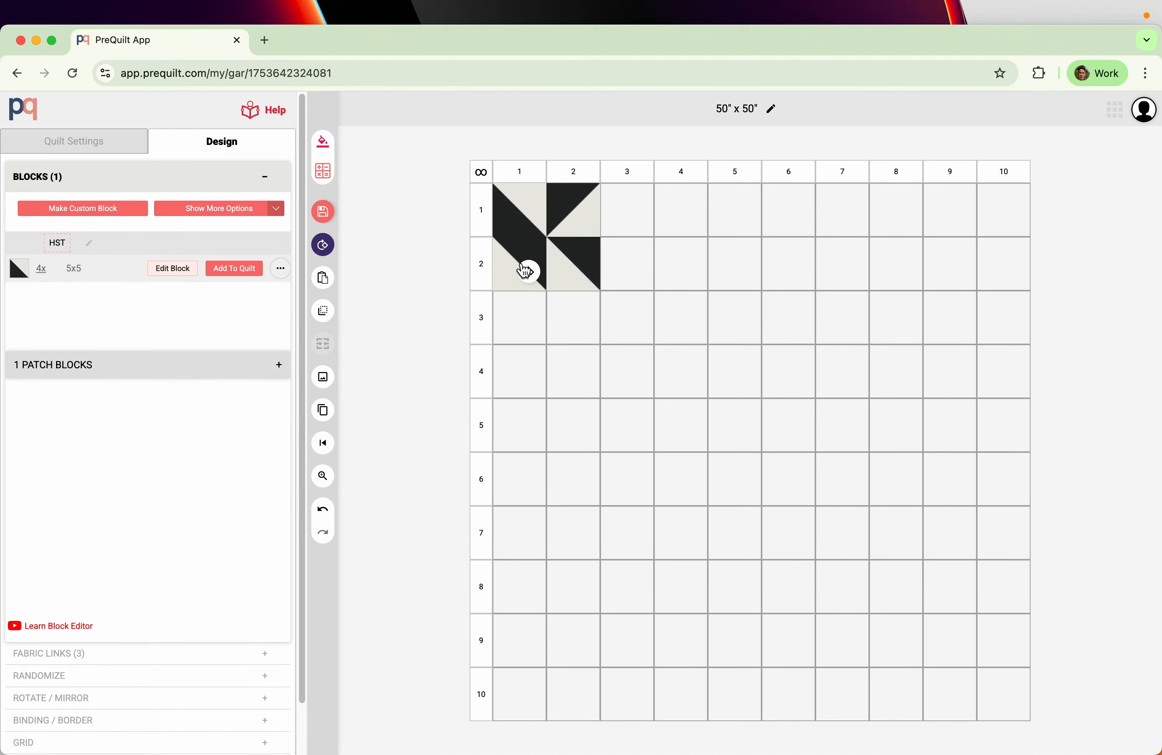
pyautogui.click(521, 261)
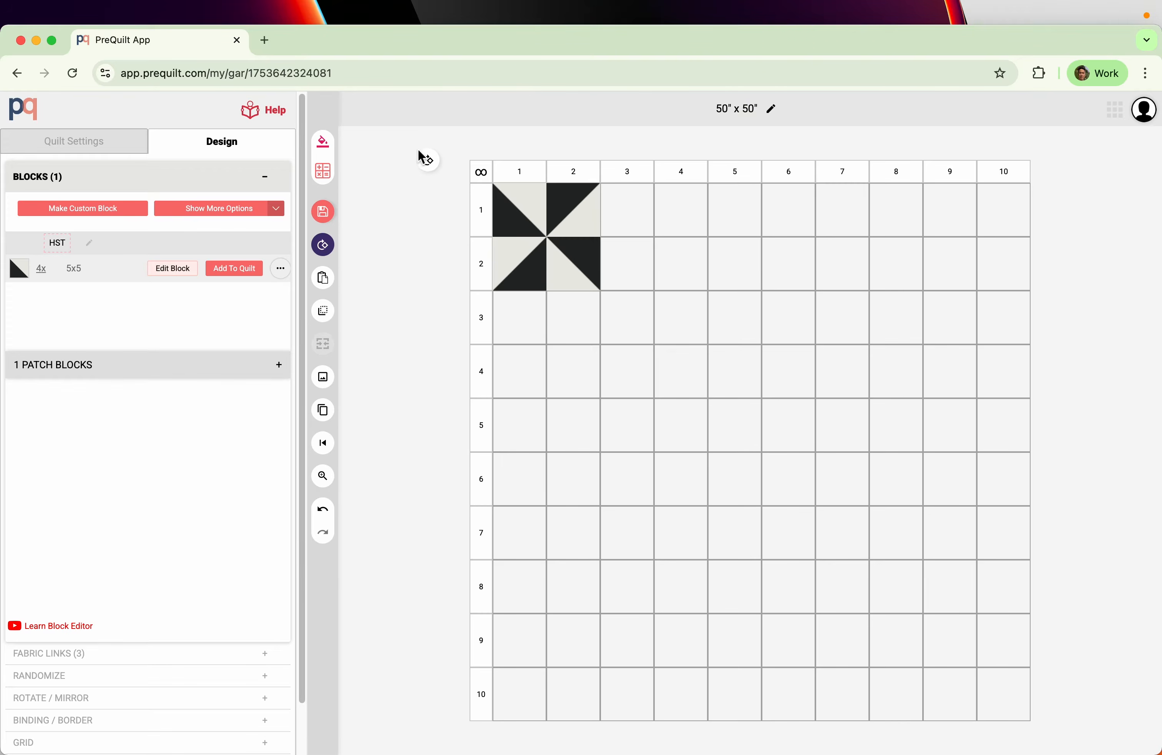
pyautogui.press('Escape')
# Step: Copy the four-cell pinwheel in rows 1 to 2 and paste it starting at row 1, column 3
pyautogui.moveTo(524, 213); pyautogui.dragTo(565, 267)
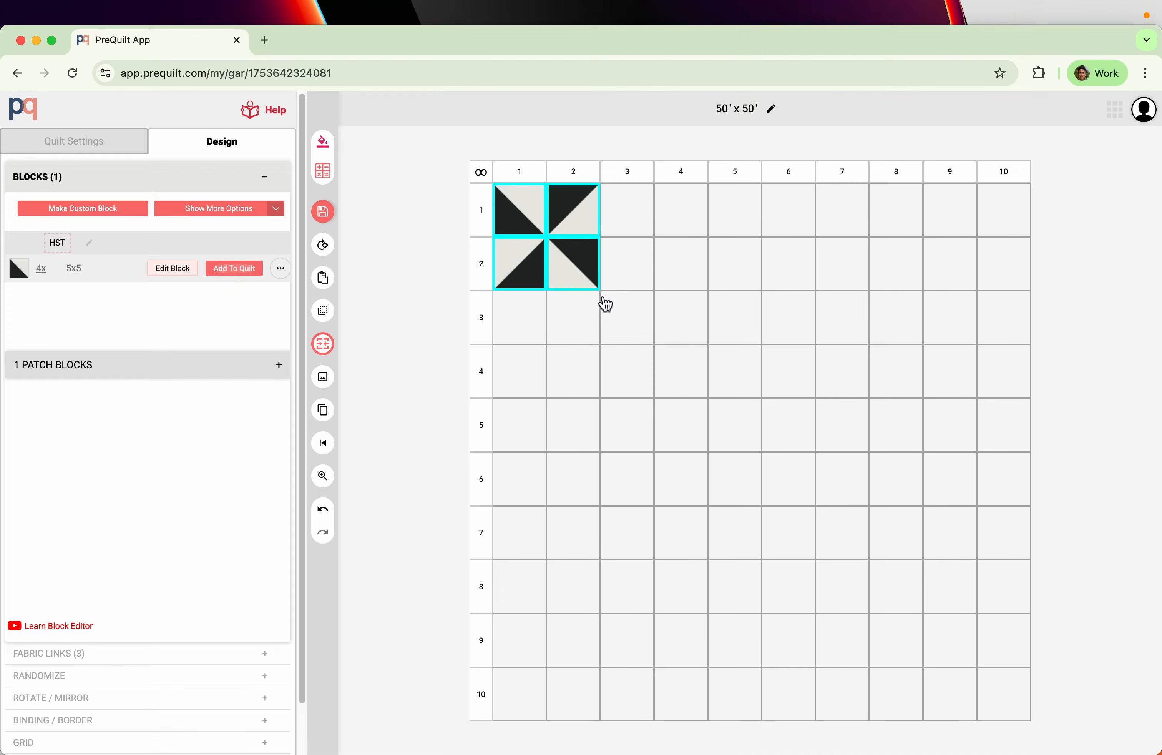
pyautogui.click(323, 284)
pyautogui.click(406, 294)
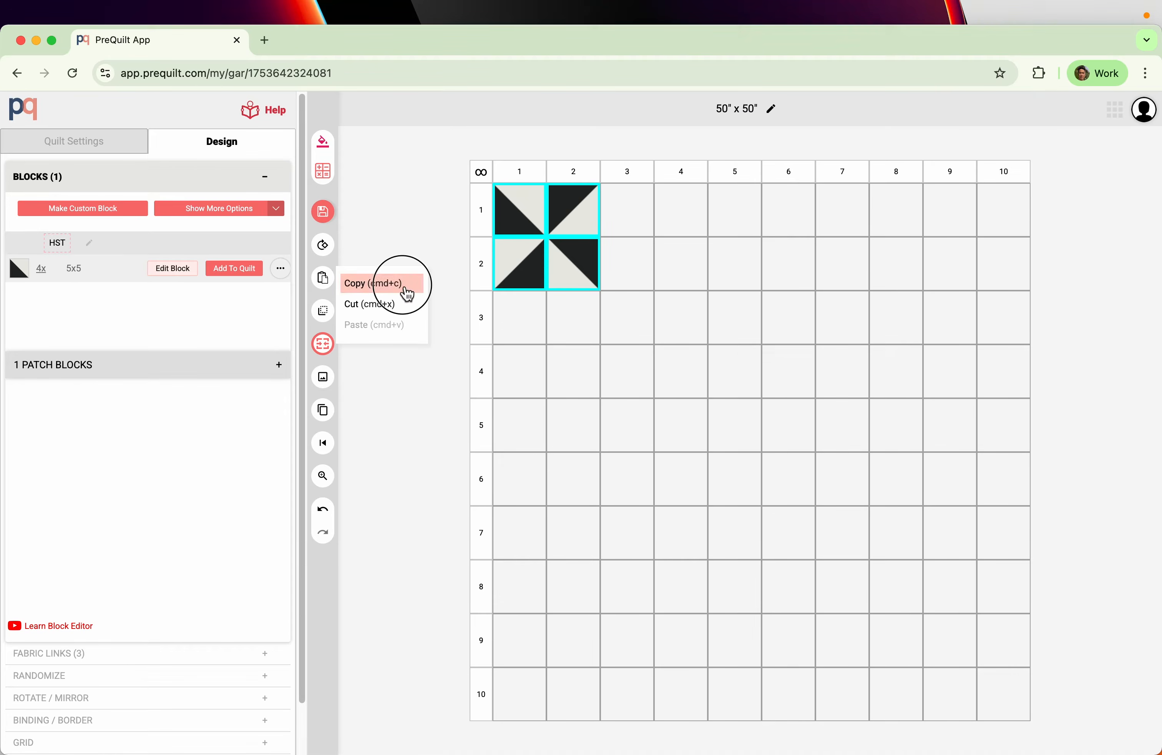
pyautogui.click(633, 223)
pyautogui.click(324, 281)
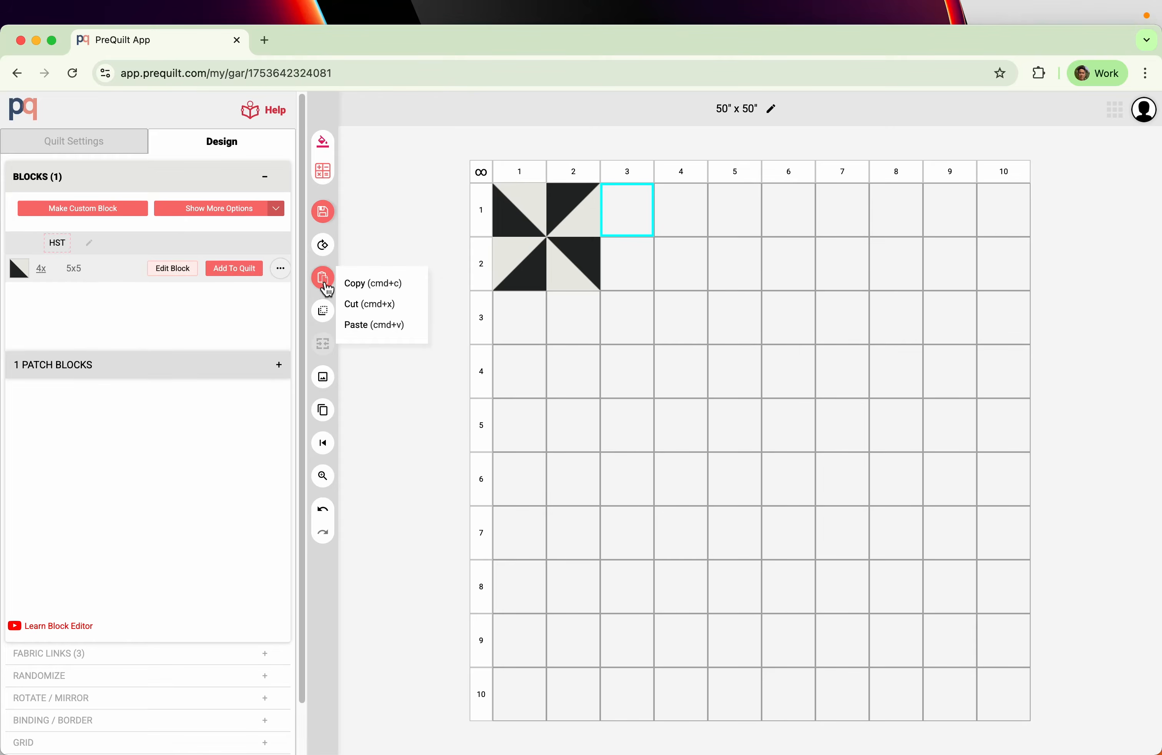
pyautogui.click(377, 325)
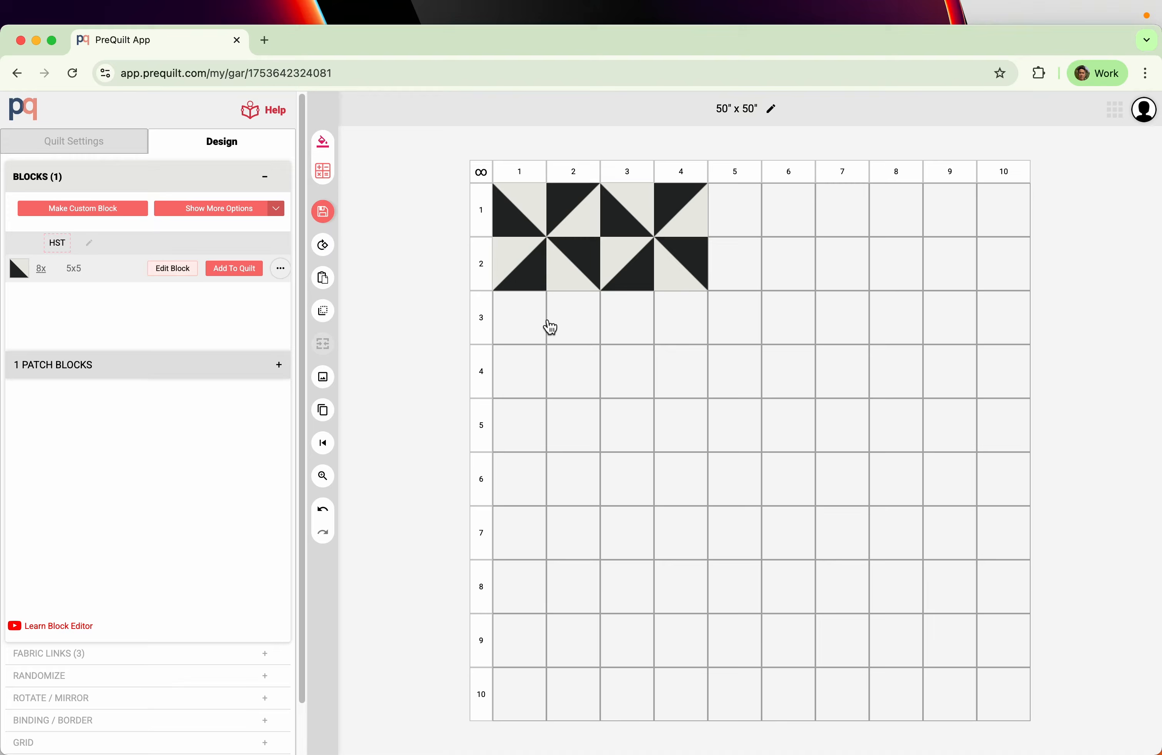
# Step: Paste the copied pinwheel at columns 5, 7 and 9 of row 1 to complete the first two rows
pyautogui.rightClick(734, 217)
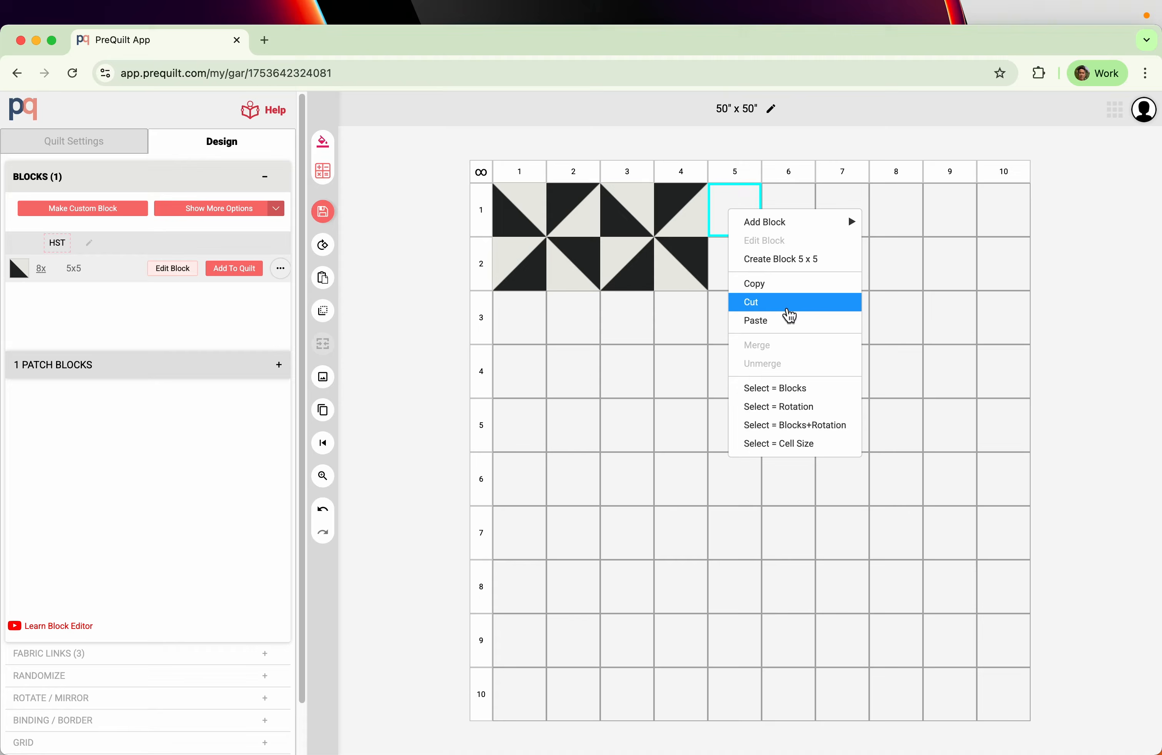
pyautogui.click(796, 321)
pyautogui.rightClick(836, 219)
pyautogui.click(918, 325)
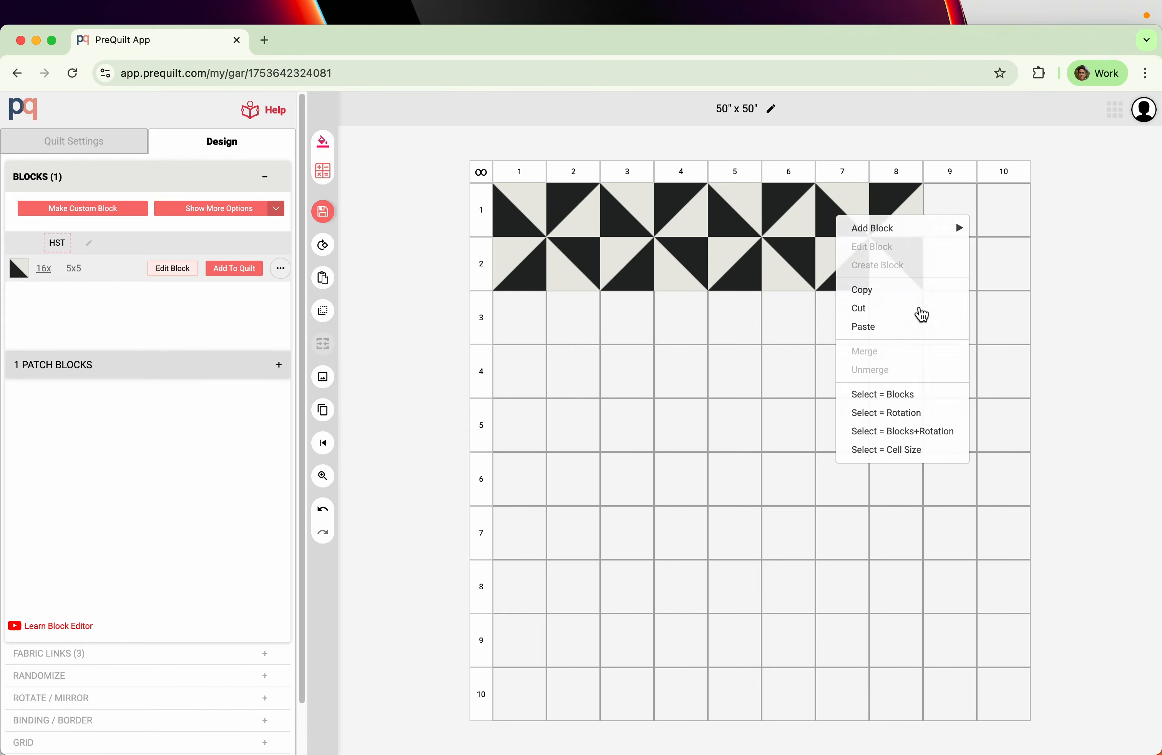
pyautogui.rightClick(949, 218)
pyautogui.click(1020, 325)
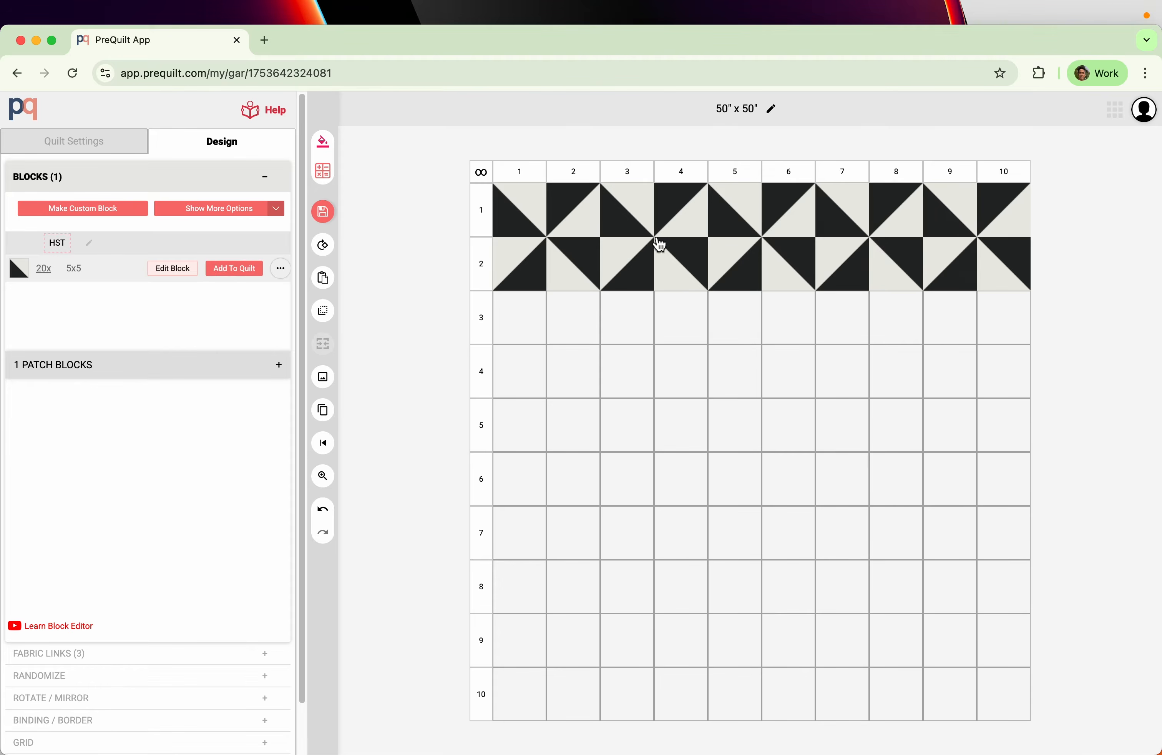
# Step: Copy the pinwheels in rows 1 and 2 and paste them at column 1 of rows 3, 5, 7 and 9
pyautogui.click(522, 219)
pyautogui.moveTo(522, 219); pyautogui.dragTo(993, 278)
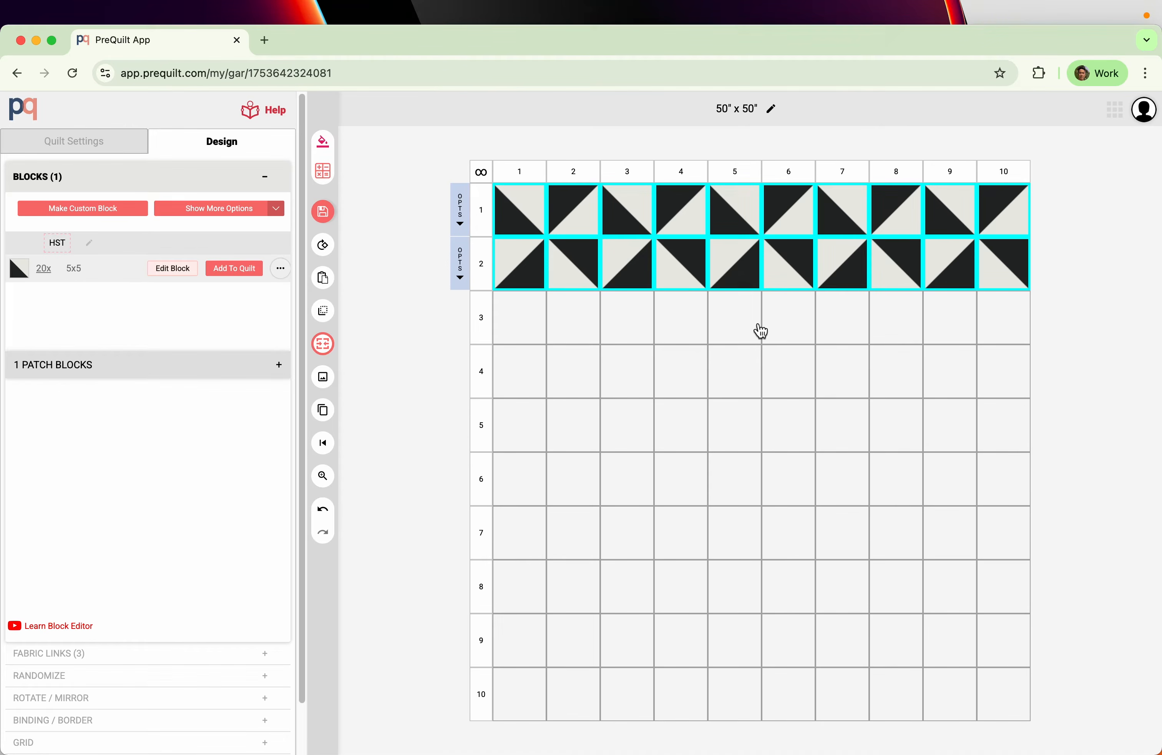
pyautogui.click(549, 272)
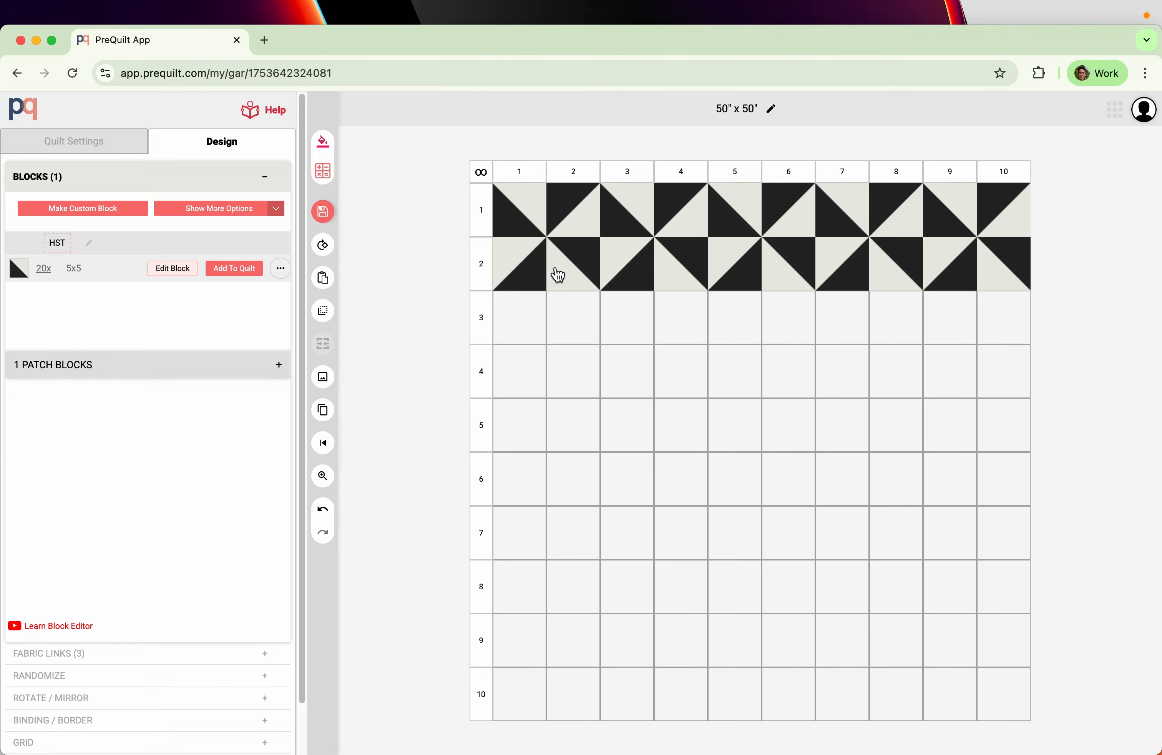
pyautogui.click(531, 321)
pyautogui.press('super+v')
pyautogui.click(524, 424)
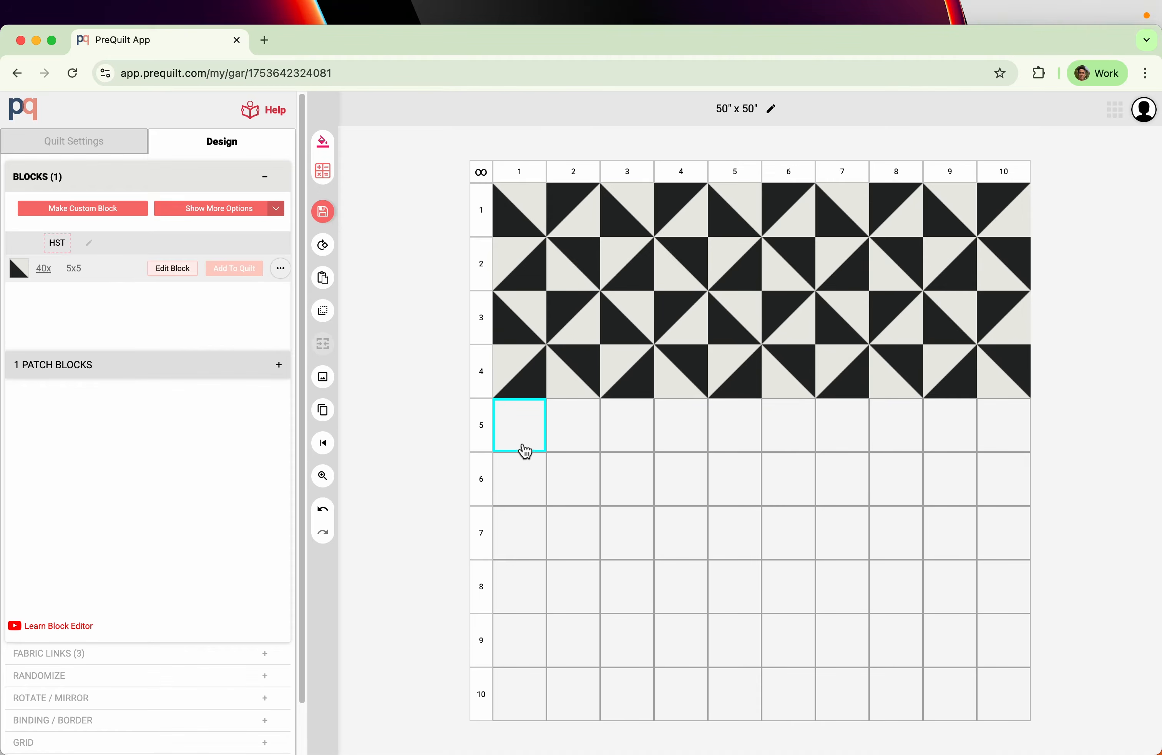
pyautogui.press('super+v')
pyautogui.click(534, 534)
pyautogui.press('super+v')
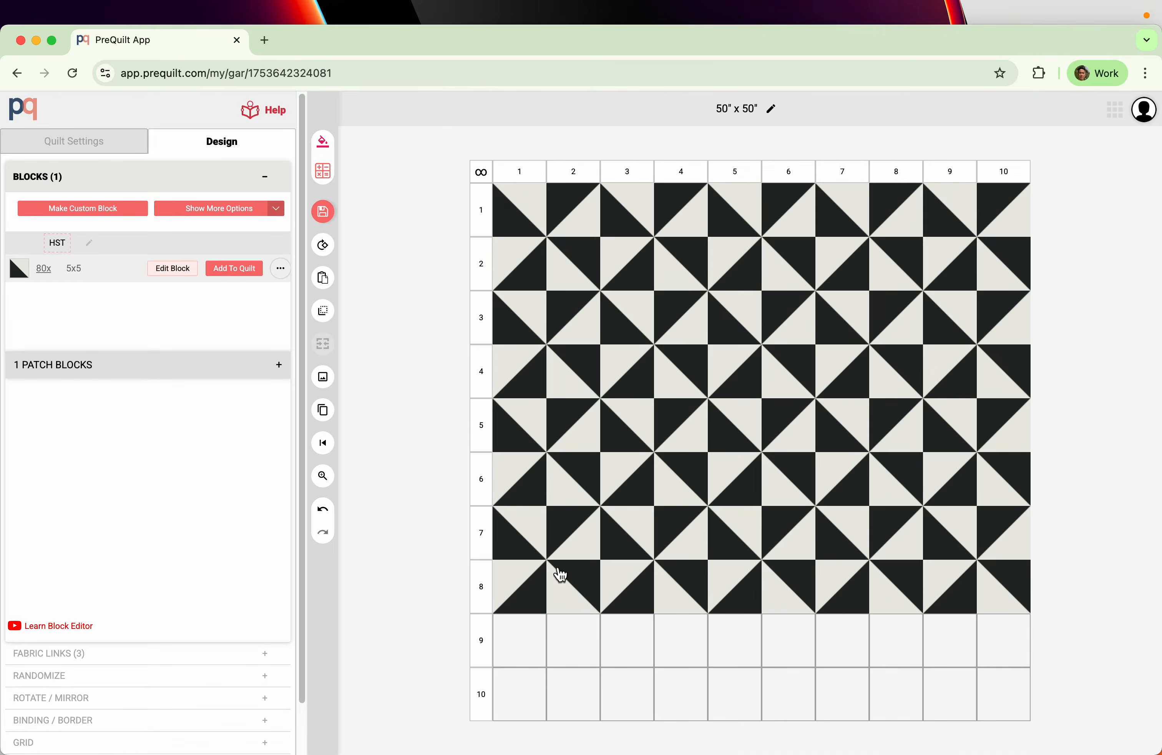
pyautogui.click(534, 642)
pyautogui.press('super+v')
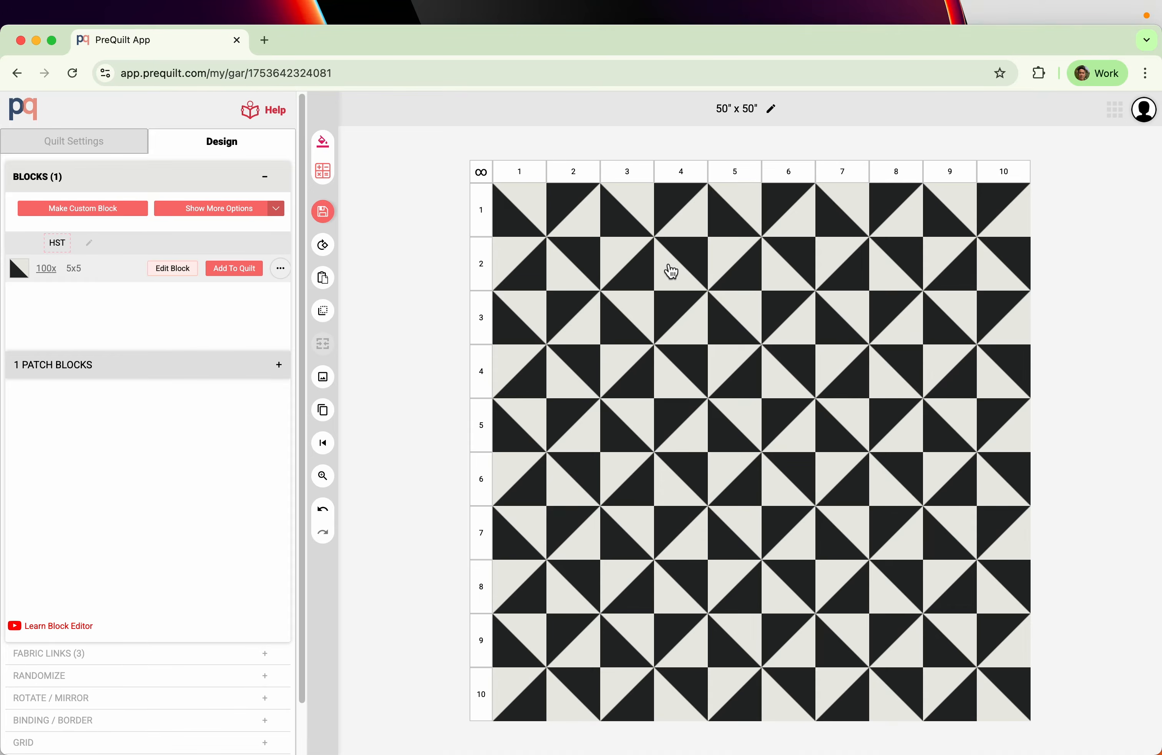
# Step: Start a new custom block and name it "2 bars"
pyautogui.click(83, 210)
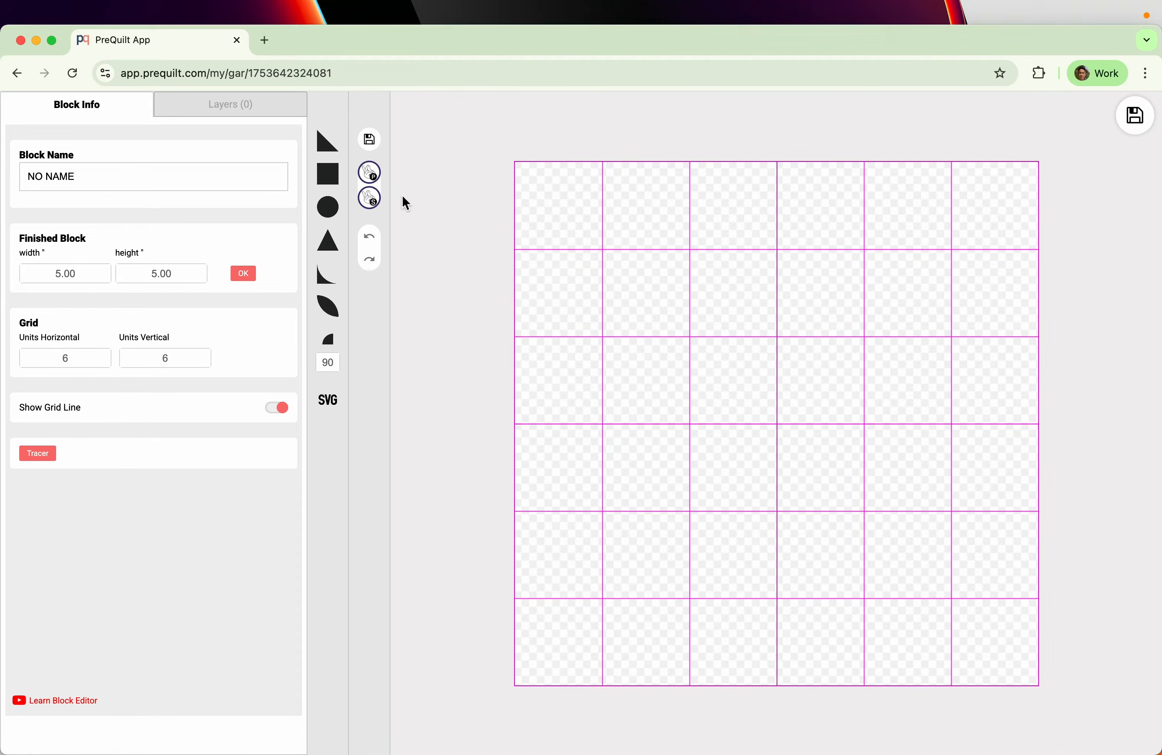
pyautogui.moveTo(86, 273); pyautogui.dragTo(39, 272)
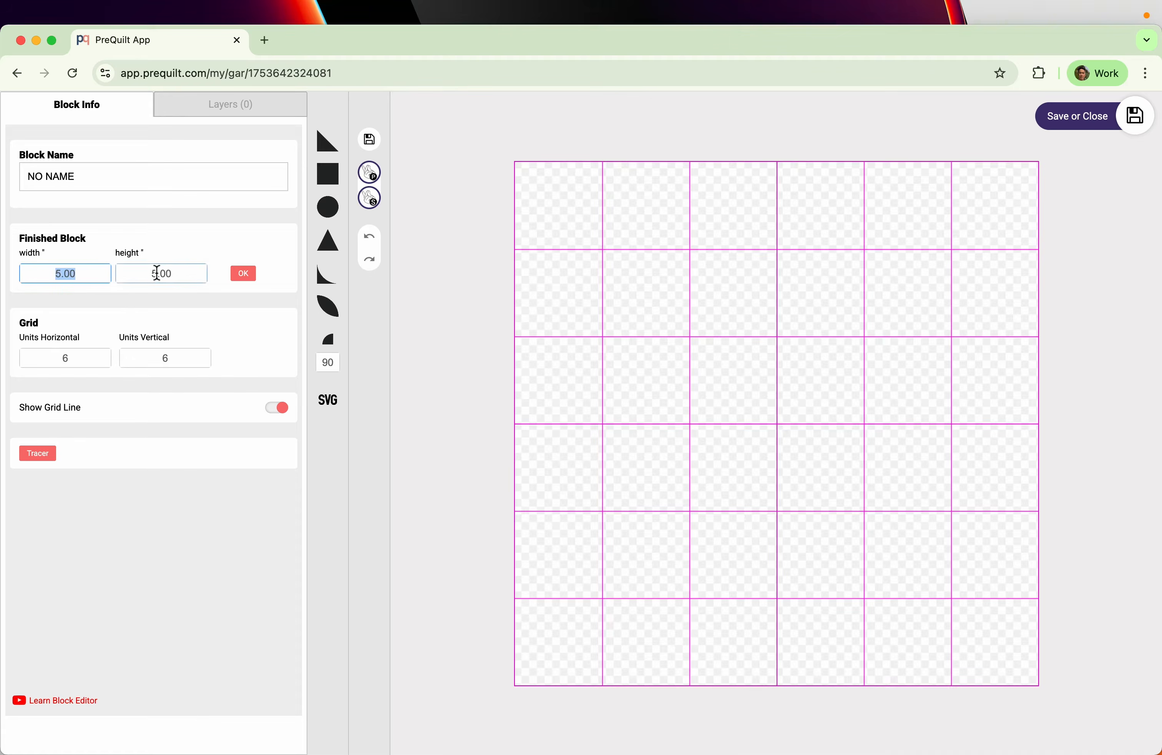
pyautogui.click(157, 273)
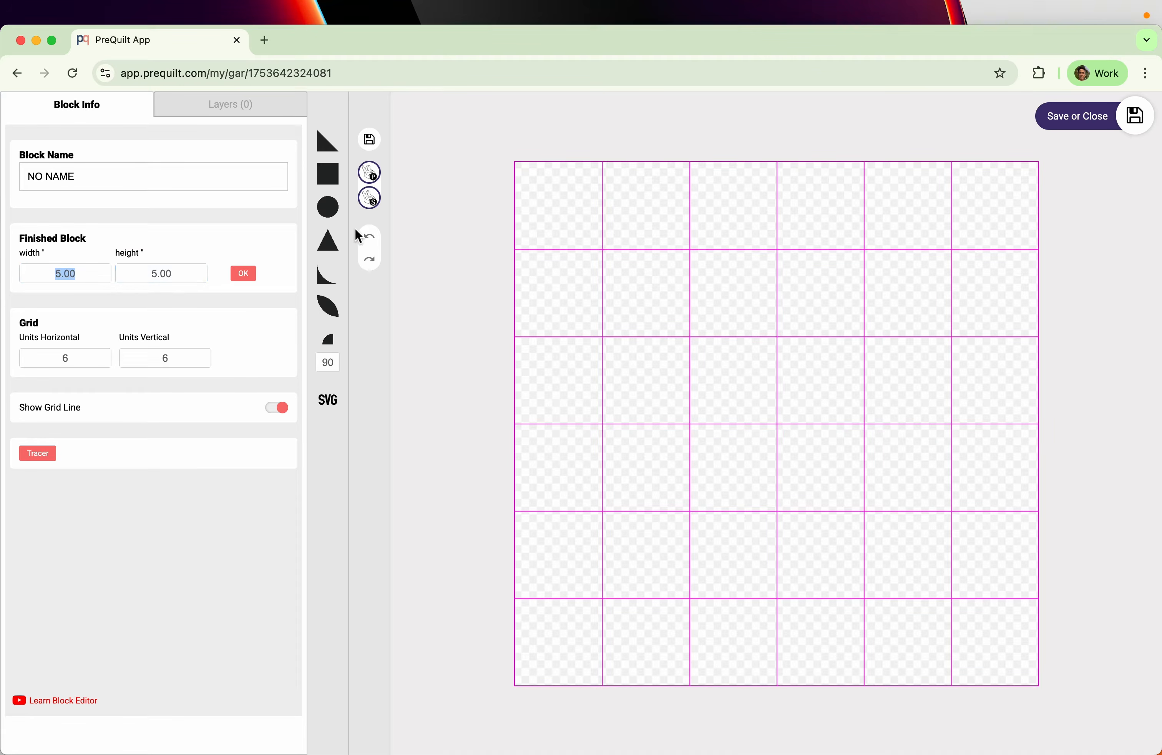
pyautogui.click(142, 178)
pyautogui.press('super+a')
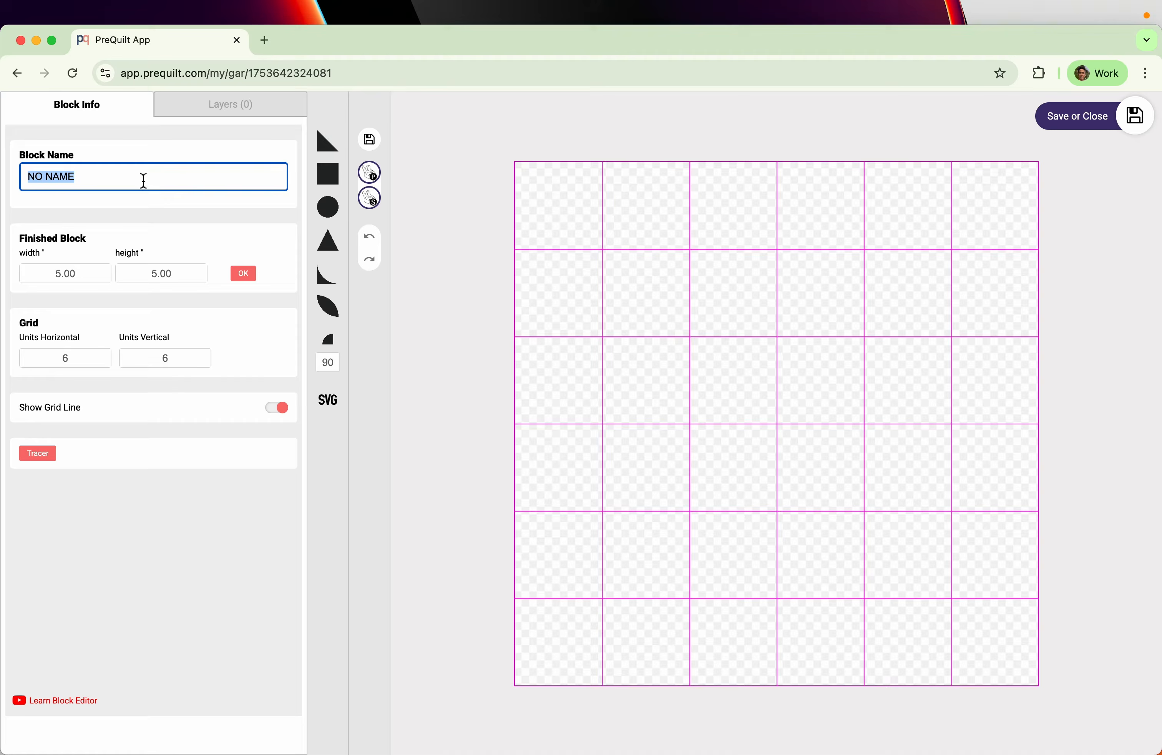
pyautogui.write('2 bars')
pyautogui.click(458, 264)
# Step: Add a haze rectangle spanning the block's full top grid row and place a clone of it across the bottom grid row
pyautogui.click(329, 188)
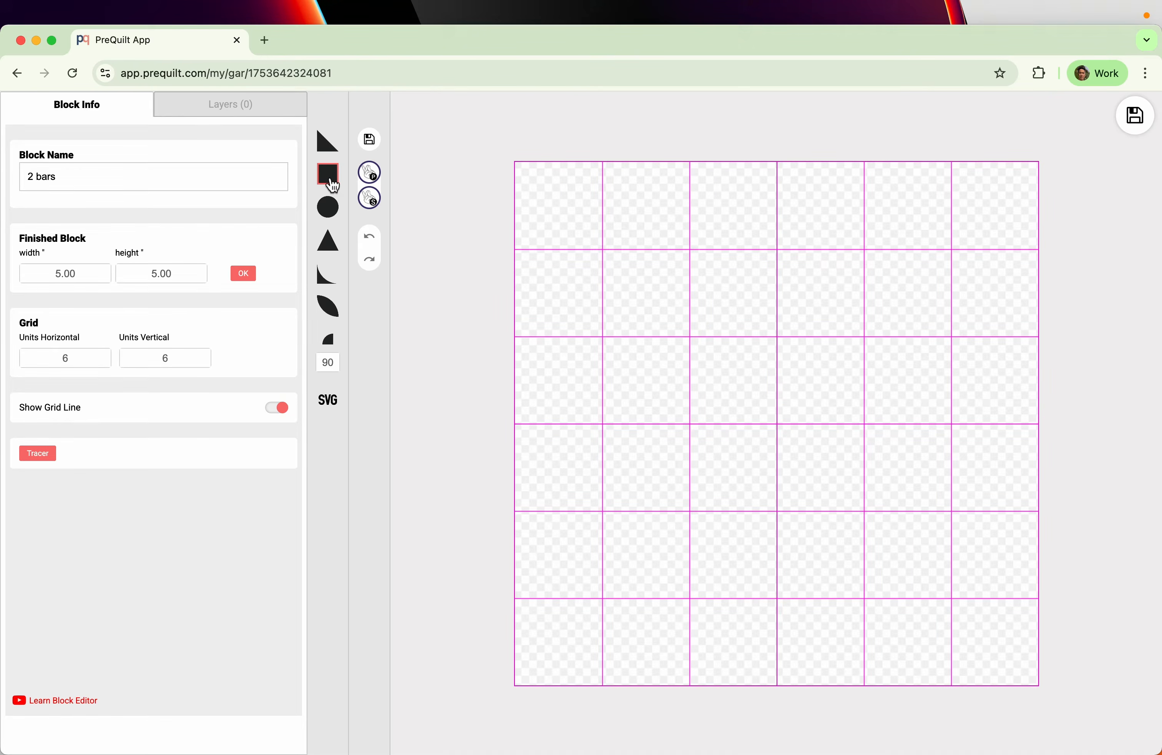
pyautogui.click(333, 185)
pyautogui.moveTo(791, 425); pyautogui.dragTo(1025, 210)
pyautogui.moveTo(687, 226); pyautogui.dragTo(685, 228)
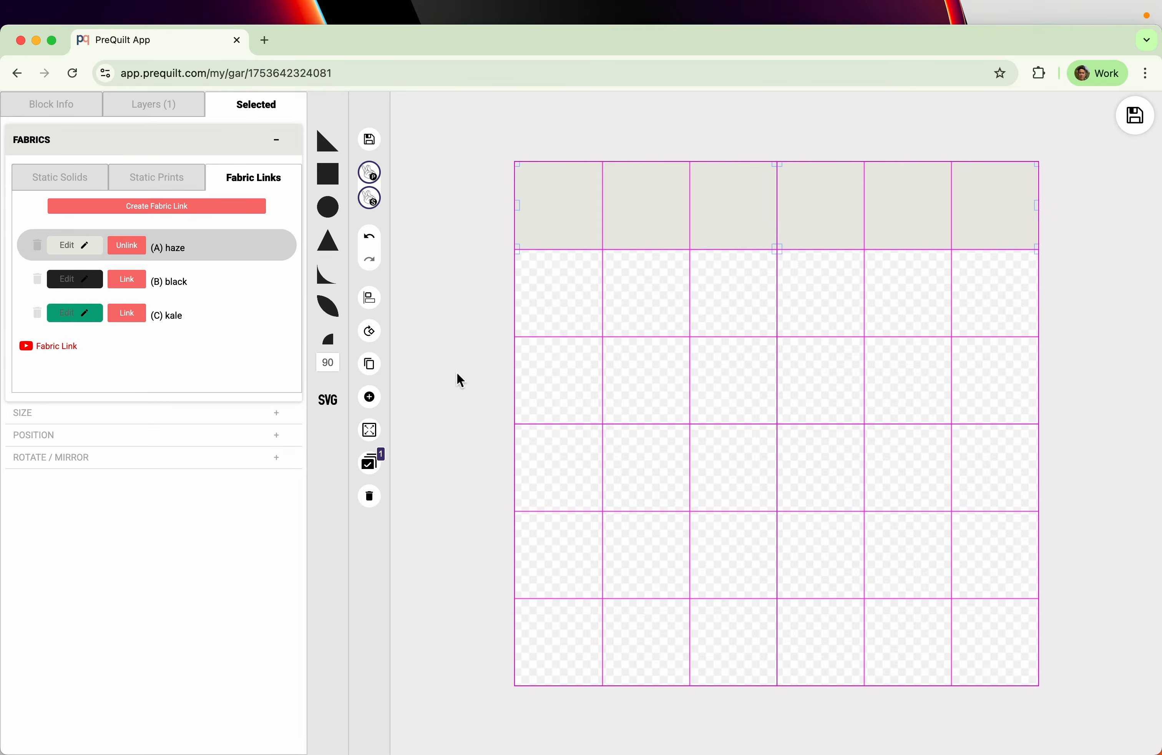
pyautogui.click(374, 368)
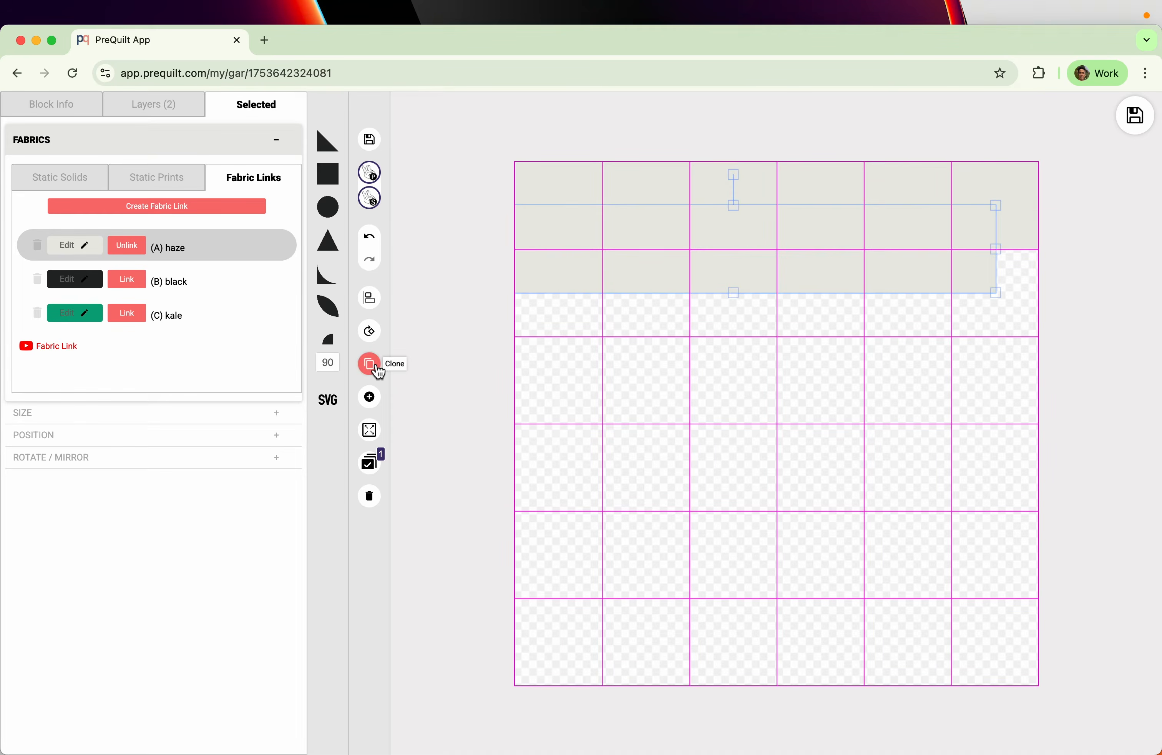
pyautogui.moveTo(747, 280)
pyautogui.mouseDown()
pyautogui.moveTo(786, 447)
pyautogui.moveTo(773, 631)
pyautogui.mouseUp()
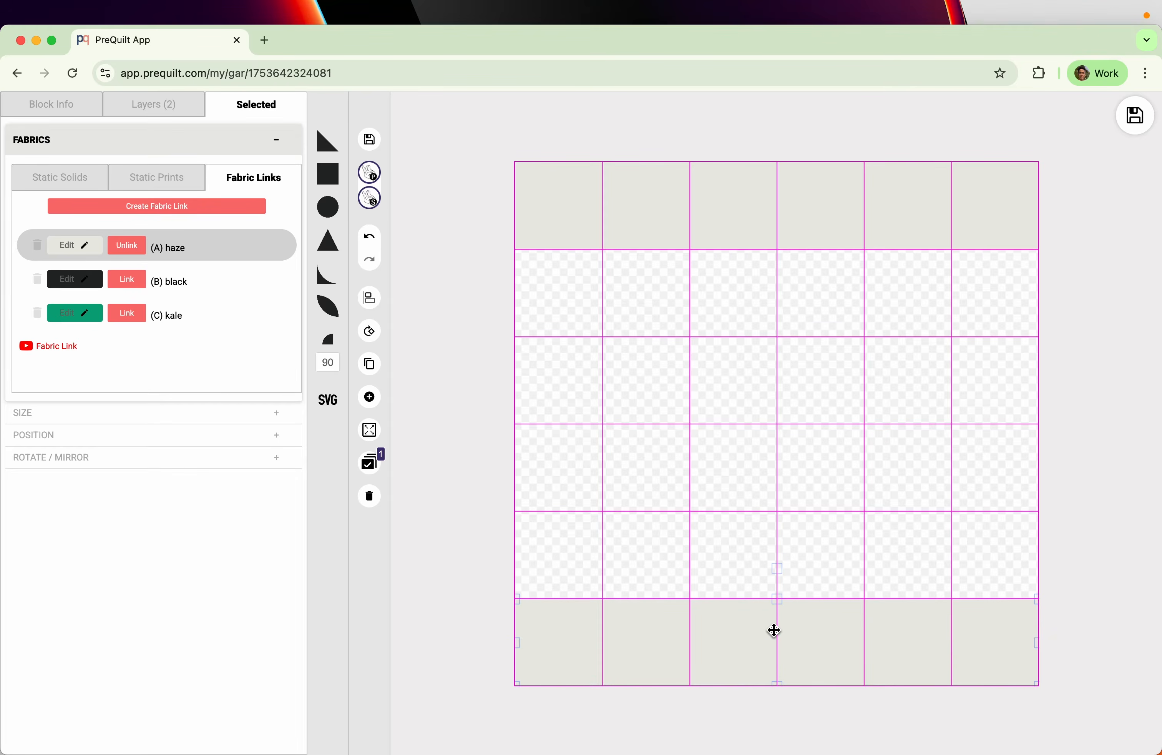
# Step: Add a haze rectangle two grid units wide and one unit high at the right end of the block's second row
pyautogui.click(327, 173)
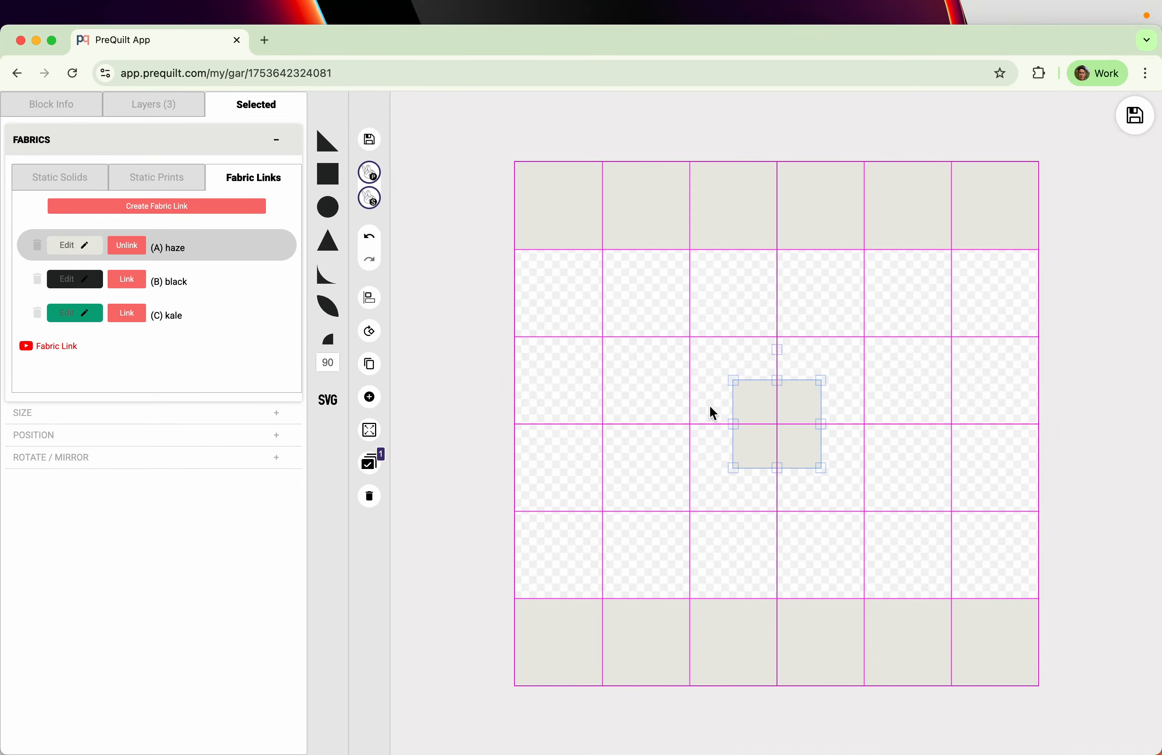
pyautogui.moveTo(759, 417); pyautogui.dragTo(868, 294)
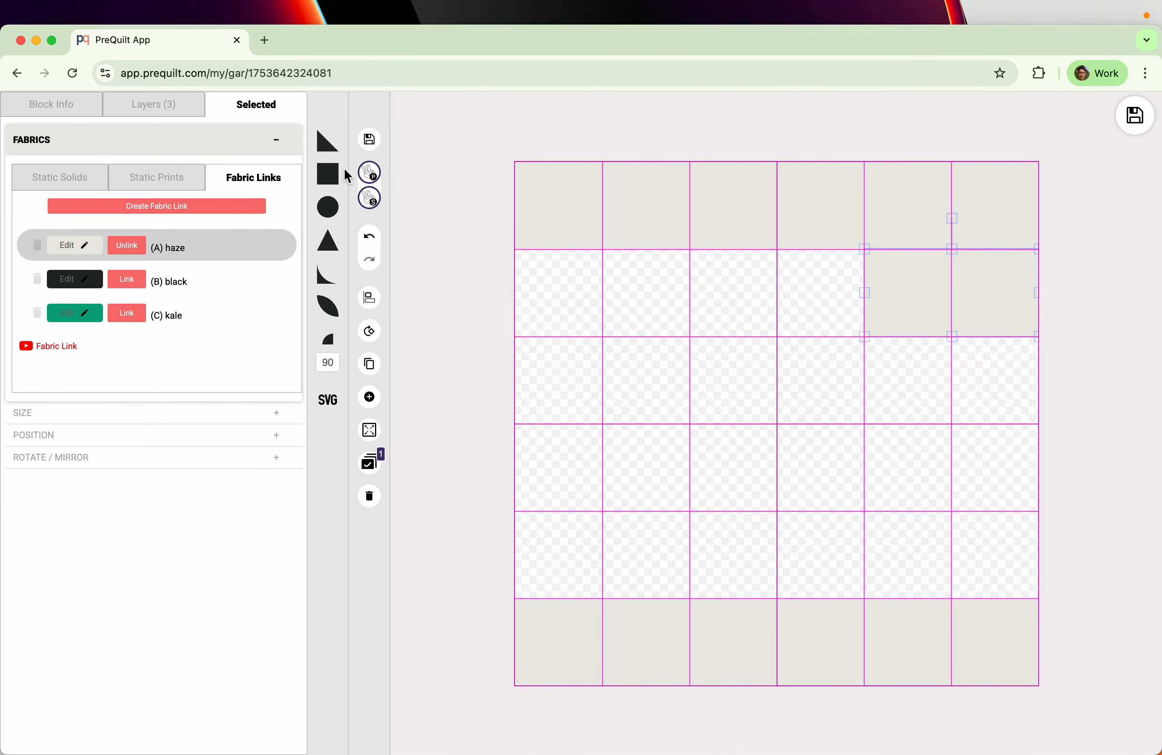
# Step: Add a rectangle four grid units wide and one high at the left end of the block's second row, linked to the black fabric
pyautogui.click(330, 173)
pyautogui.moveTo(740, 414); pyautogui.dragTo(863, 293)
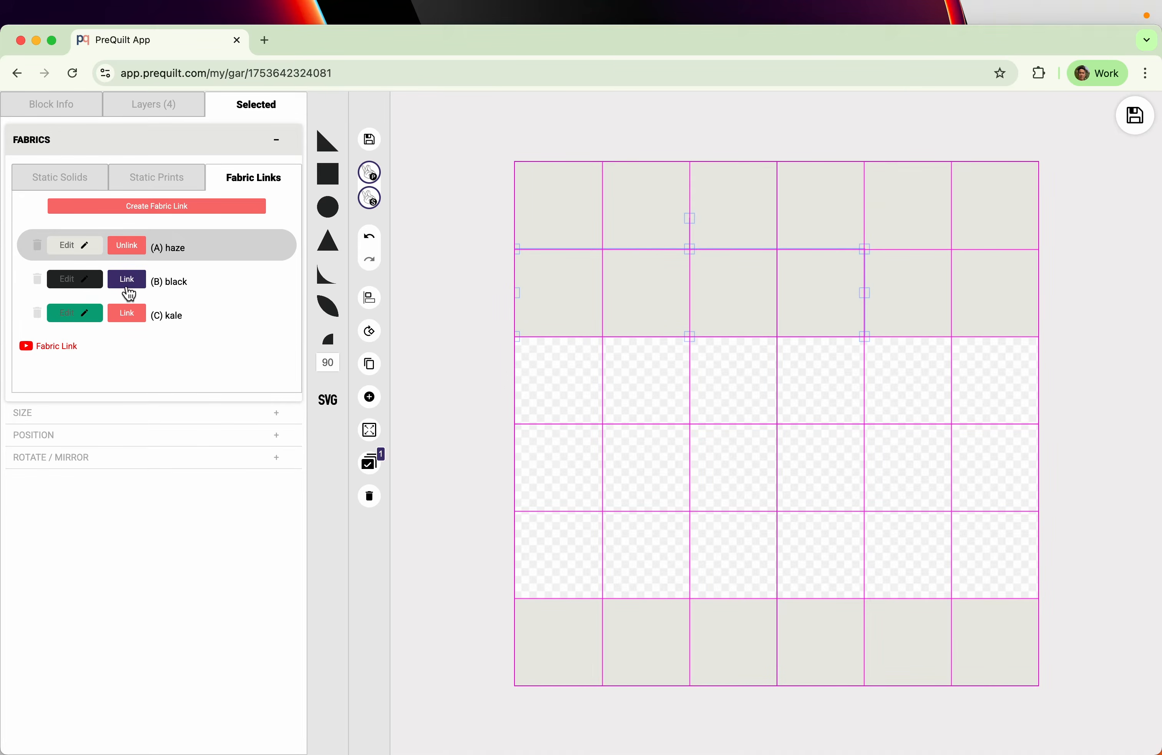
pyautogui.moveTo(691, 315); pyautogui.dragTo(690, 313)
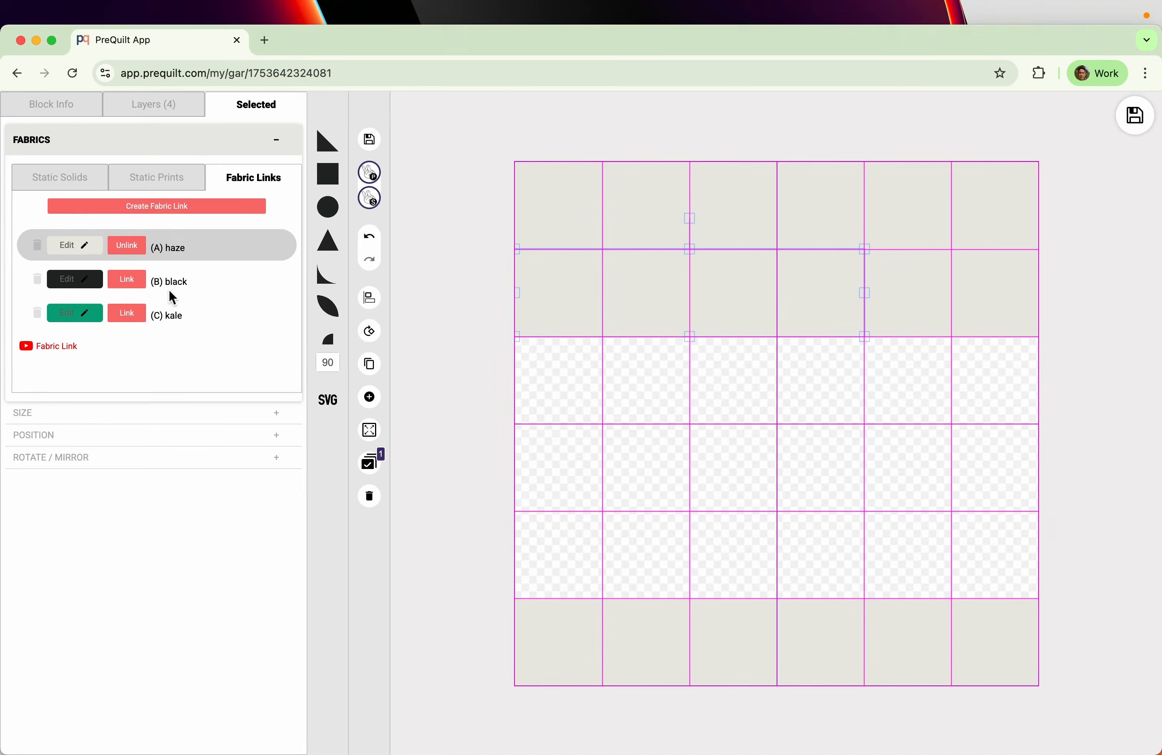
pyautogui.click(127, 280)
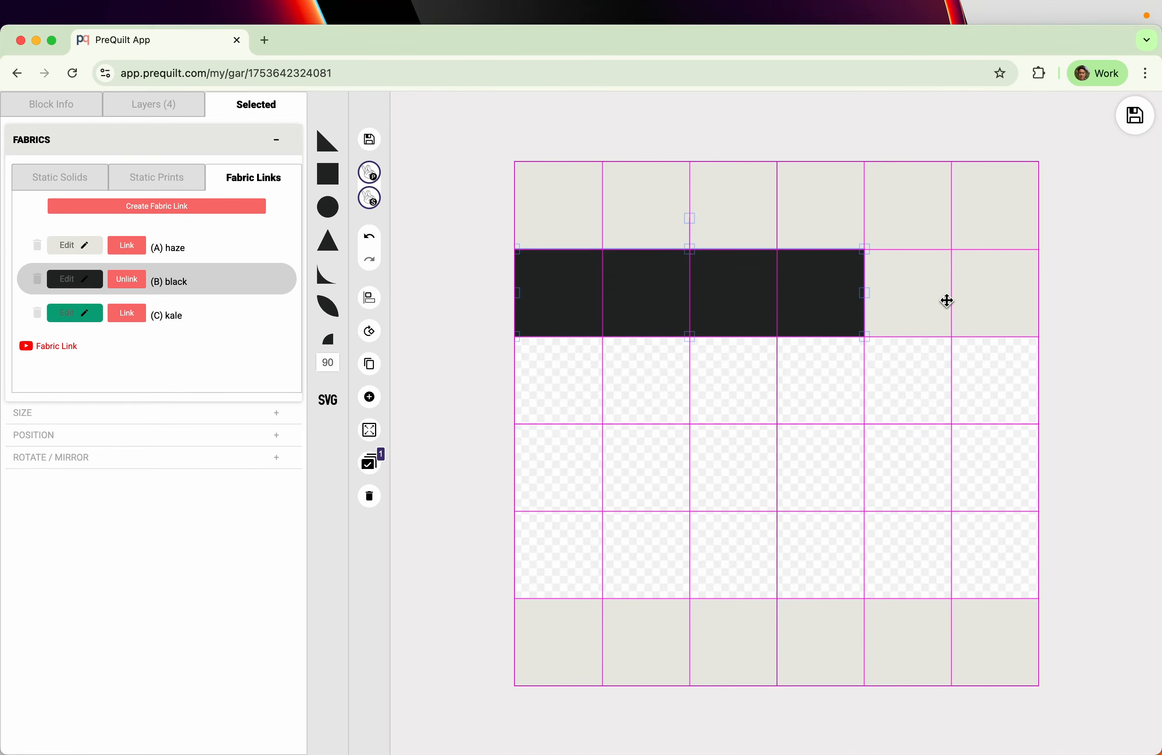
pyautogui.click(924, 287)
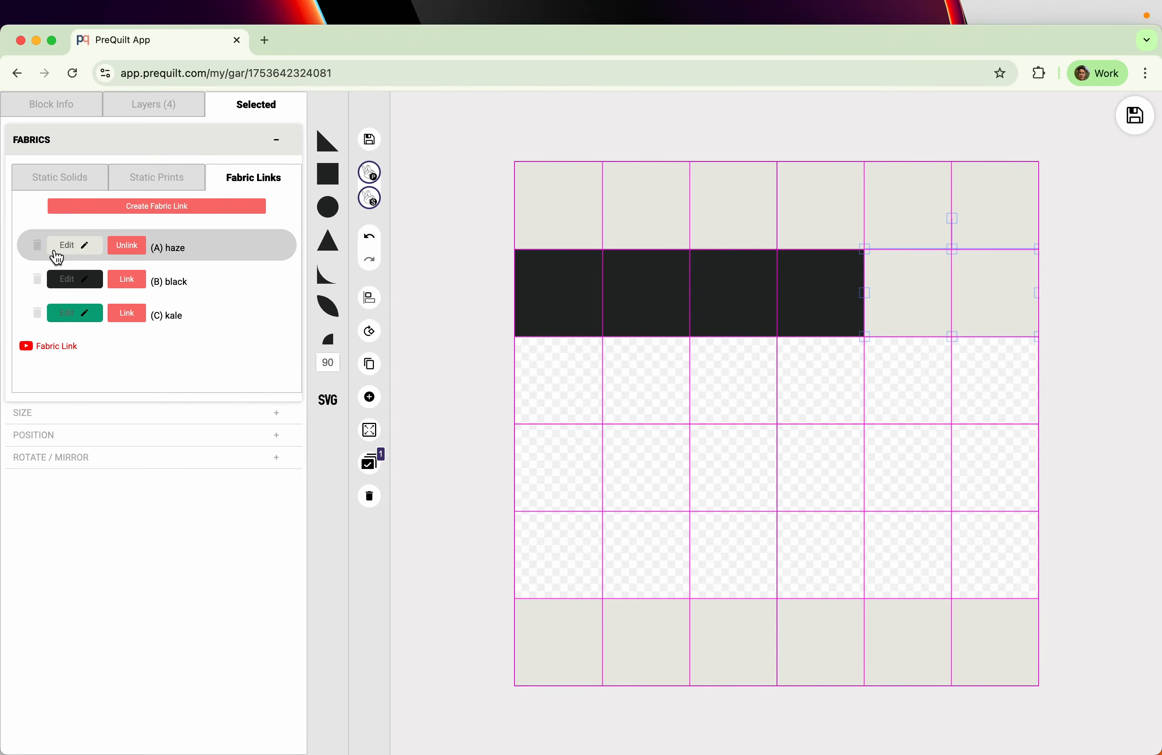
pyautogui.click(636, 306)
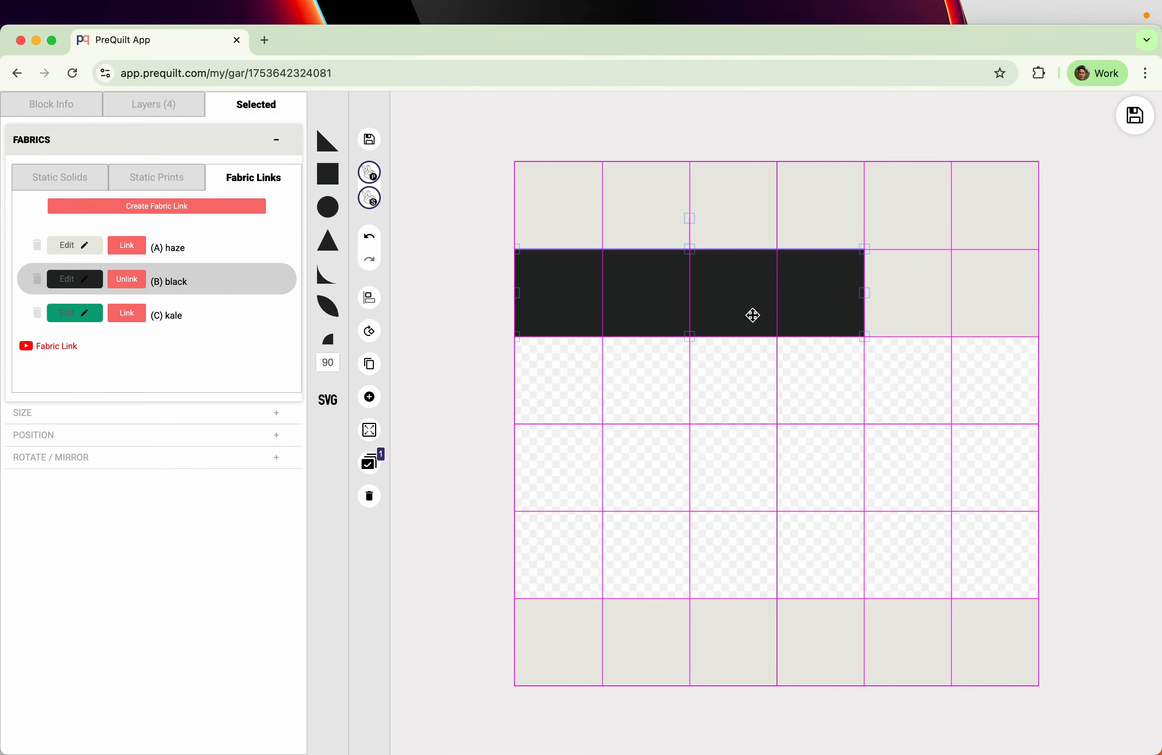
pyautogui.keyDown('shift'); pyautogui.click(927, 308); pyautogui.keyUp('shift')
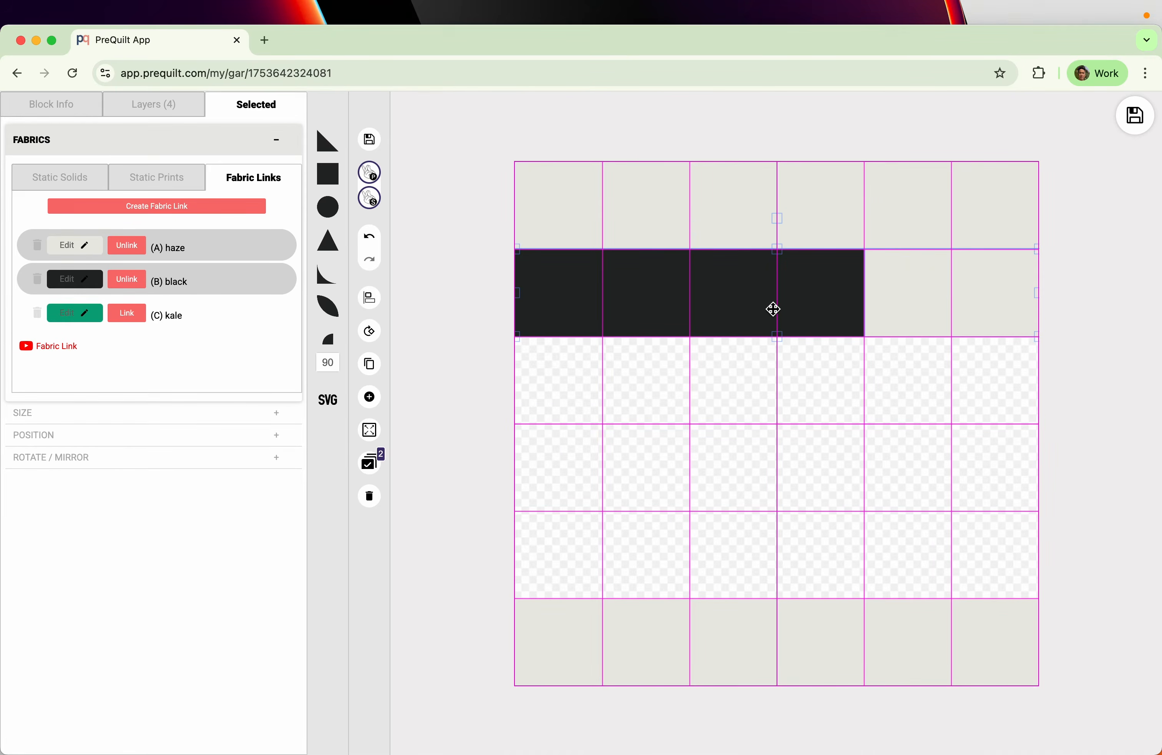
pyautogui.moveTo(770, 306)
pyautogui.mouseDown()
pyautogui.moveTo(767, 352)
pyautogui.moveTo(757, 335)
pyautogui.moveTo(777, 311)
pyautogui.mouseUp()
pyautogui.click(939, 374)
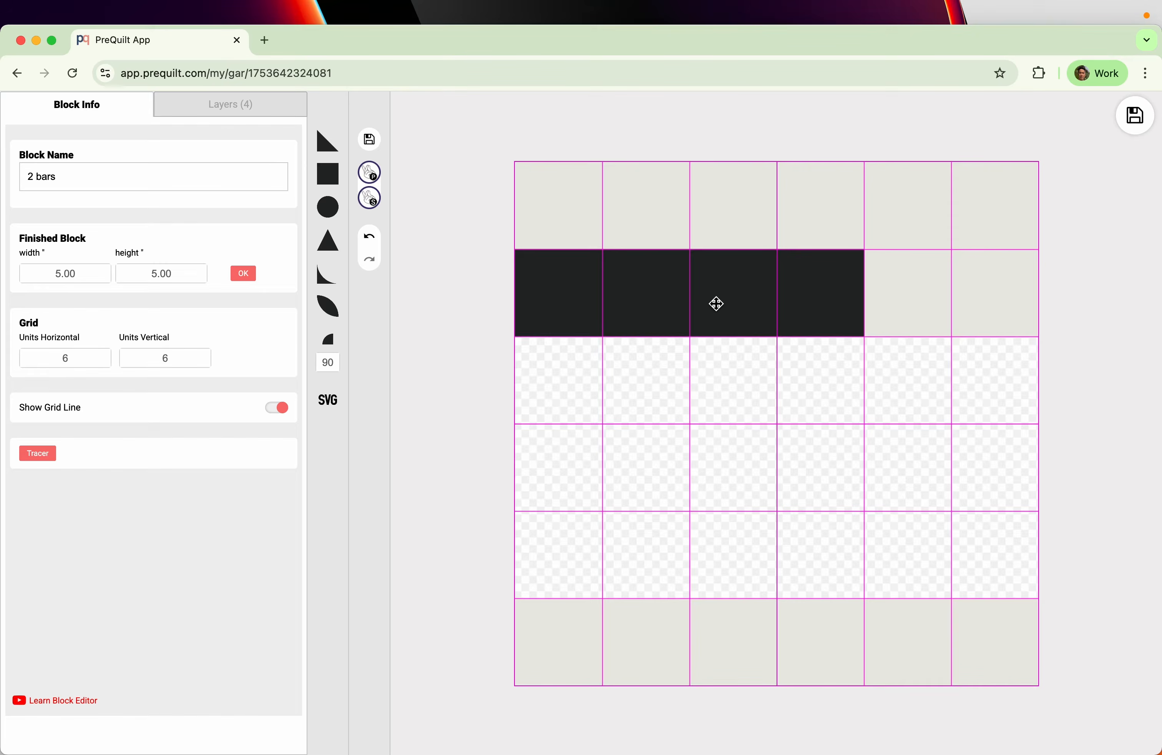
# Step: Clone the second row's black and haze rectangles together and place the copies across the block's fifth row
pyautogui.click(716, 304)
pyautogui.keyDown('shift'); pyautogui.click(941, 301); pyautogui.keyUp('shift')
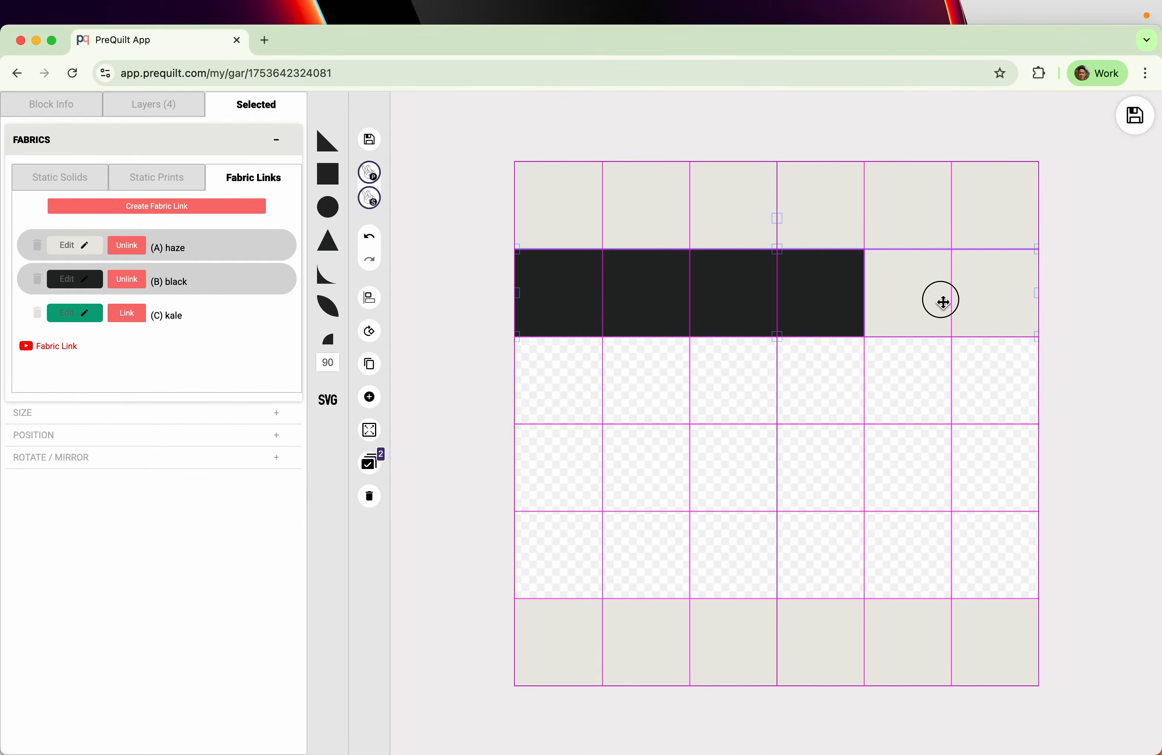
pyautogui.moveTo(895, 297)
pyautogui.mouseDown()
pyautogui.moveTo(902, 316)
pyautogui.moveTo(894, 306)
pyautogui.mouseUp()
pyautogui.click(369, 364)
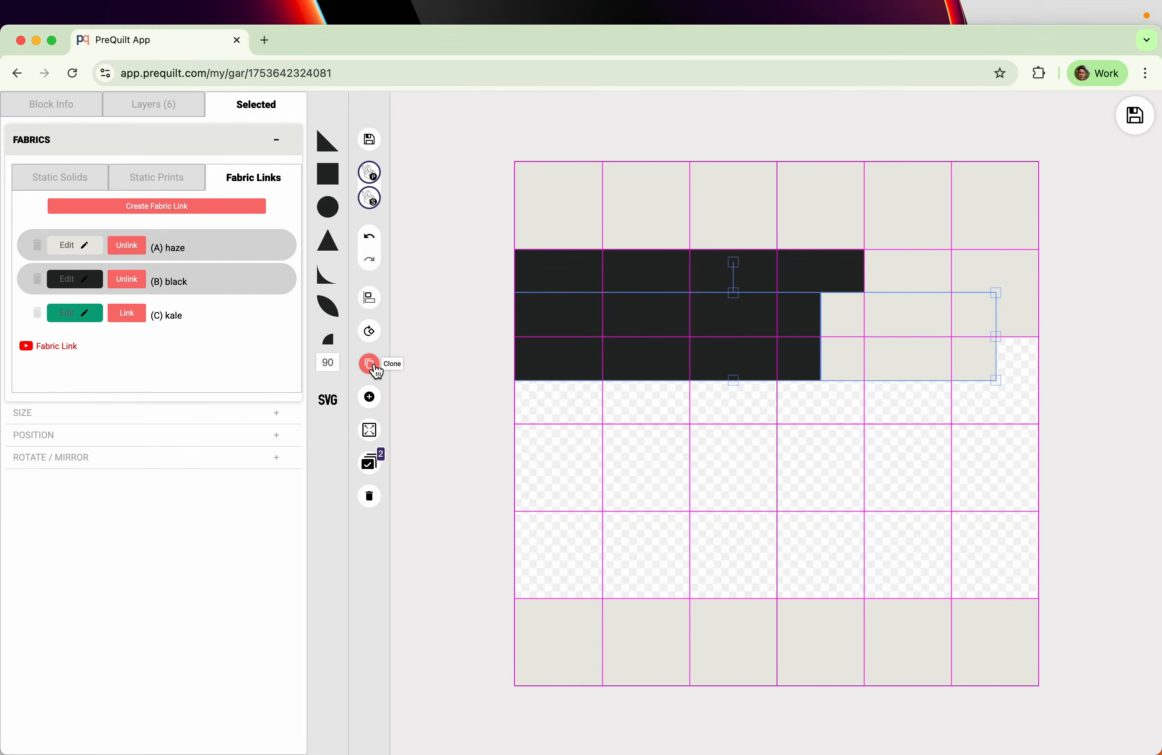
pyautogui.moveTo(711, 374); pyautogui.dragTo(734, 579)
# Step: Rotate the cloned pair of rectangles in the fifth row by 180 degrees
pyautogui.click(371, 333)
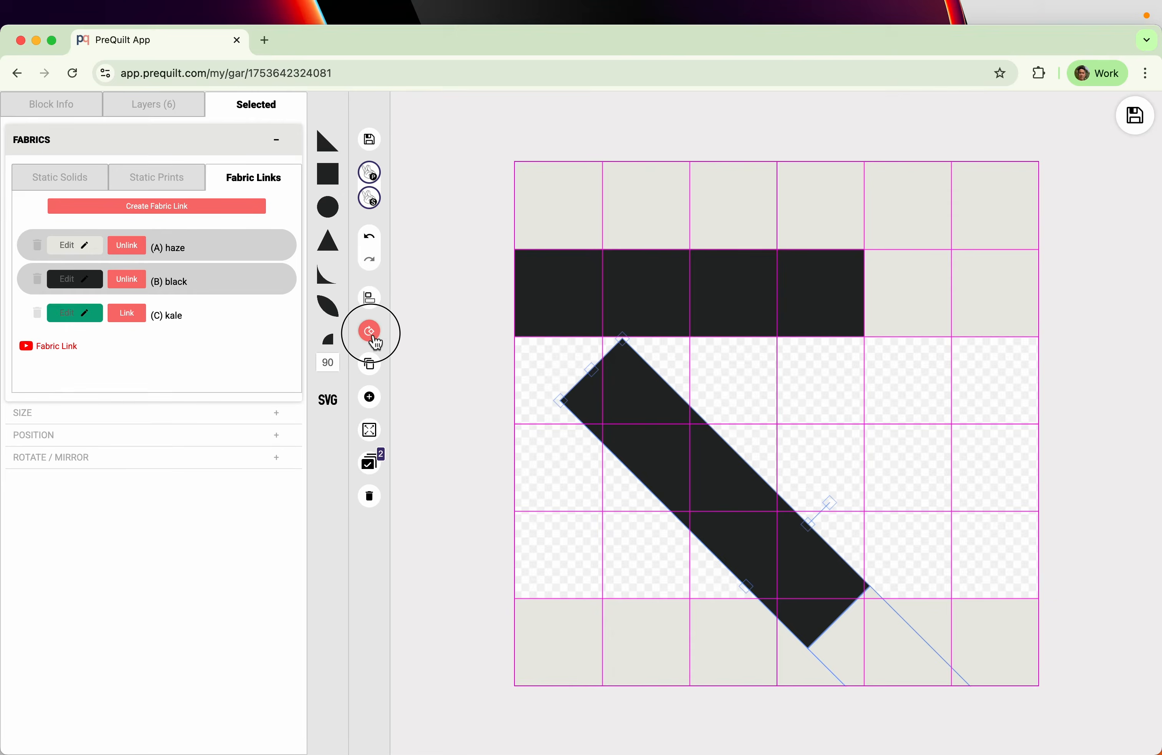
pyautogui.click(370, 333)
pyautogui.click(370, 334)
pyautogui.click(370, 333)
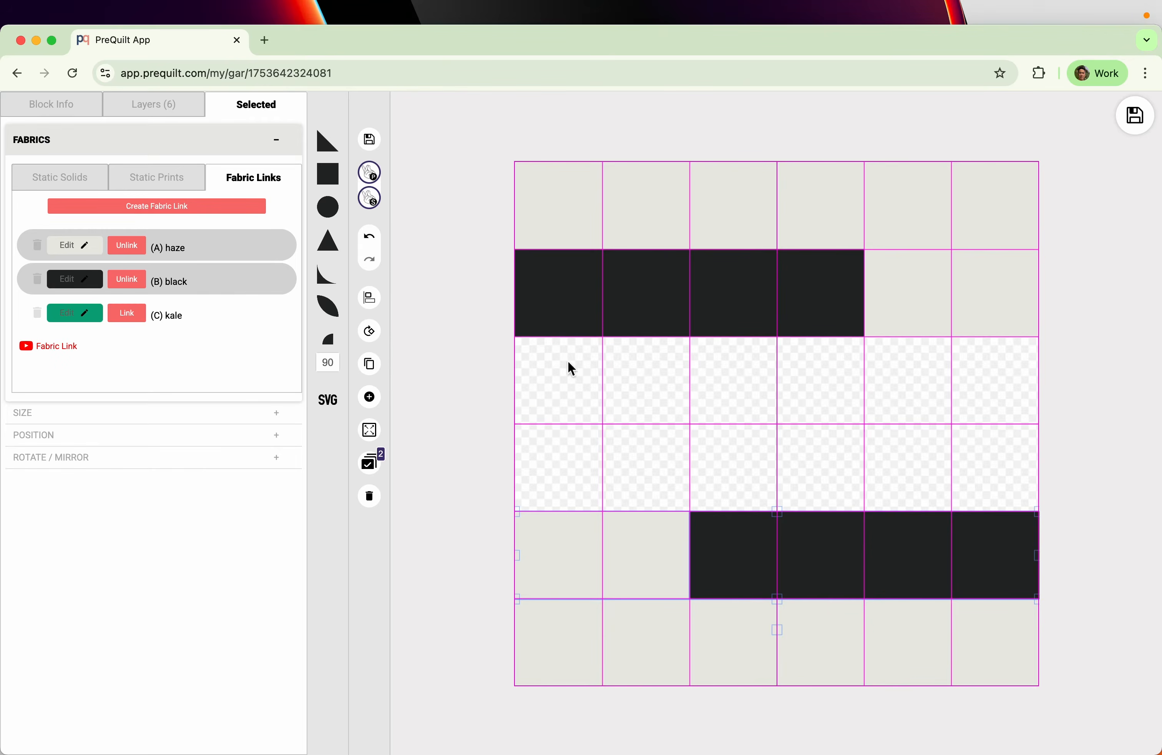
# Step: Add a haze rectangle spanning the full width of the block's third and fourth rows
pyautogui.click(328, 174)
pyautogui.moveTo(742, 412); pyautogui.dragTo(1007, 397)
pyautogui.moveTo(783, 422); pyautogui.dragTo(784, 512)
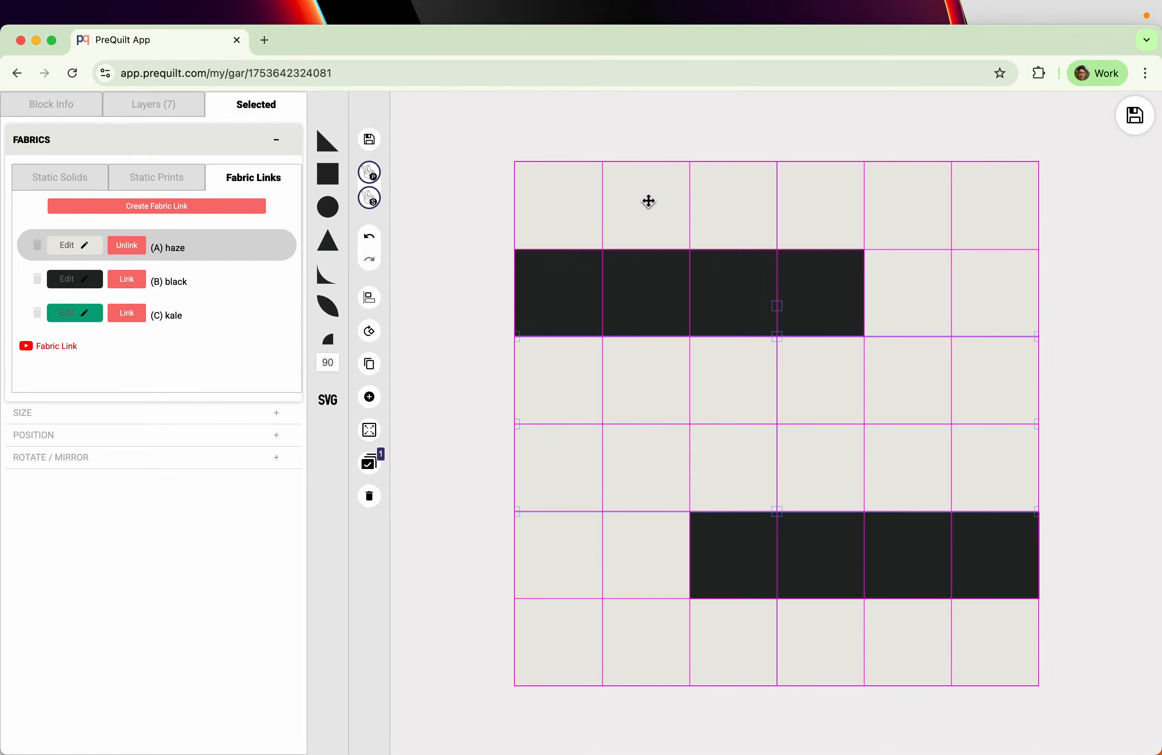
# Step: Change fabric link A from haze to the Kona white solid
pyautogui.click(631, 202)
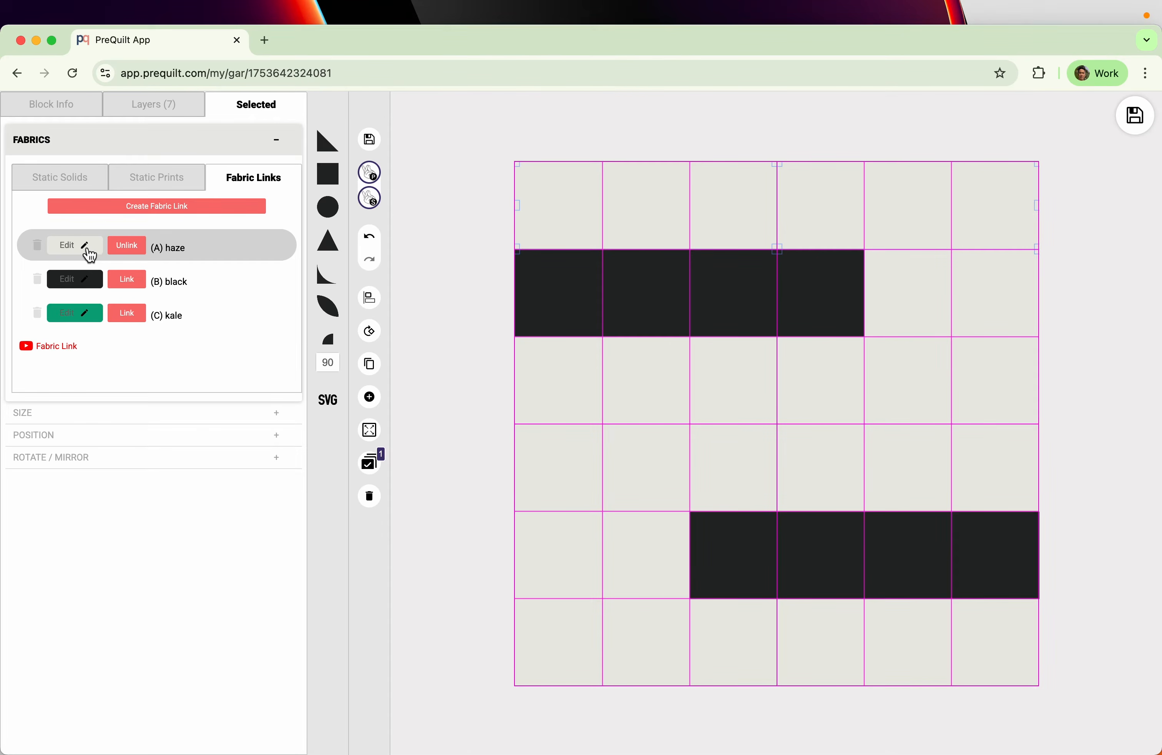
pyautogui.click(87, 255)
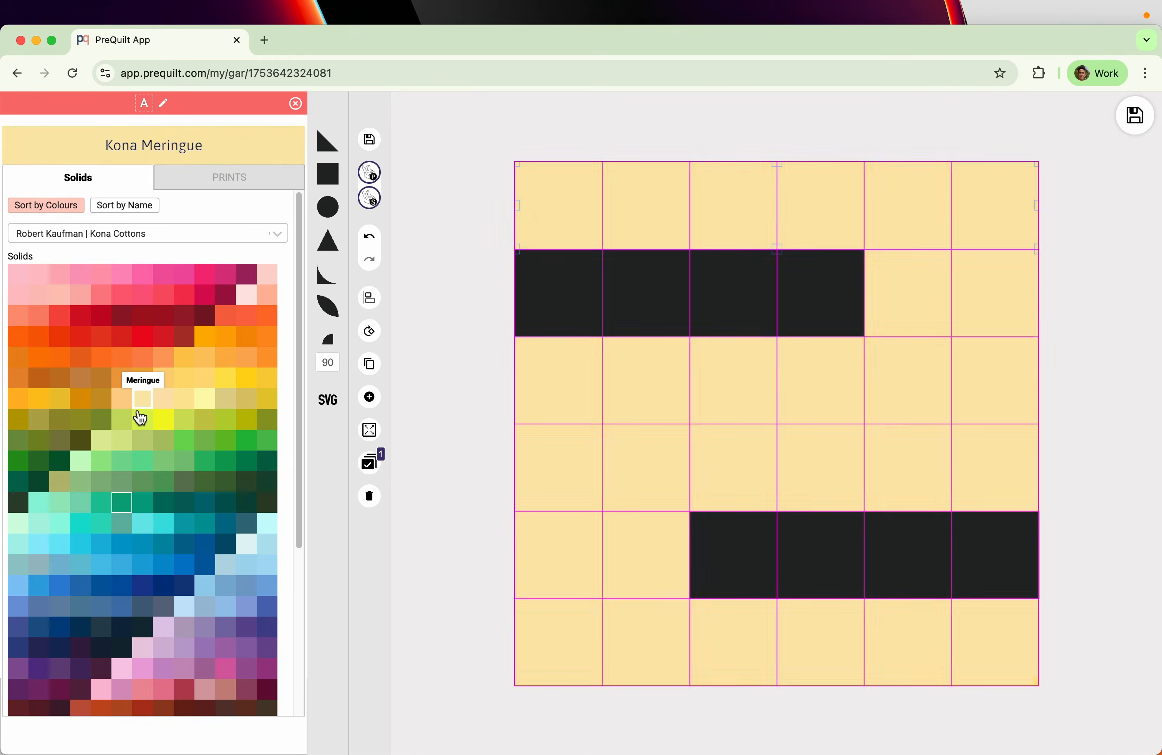
pyautogui.scroll(-5, 73, 490)
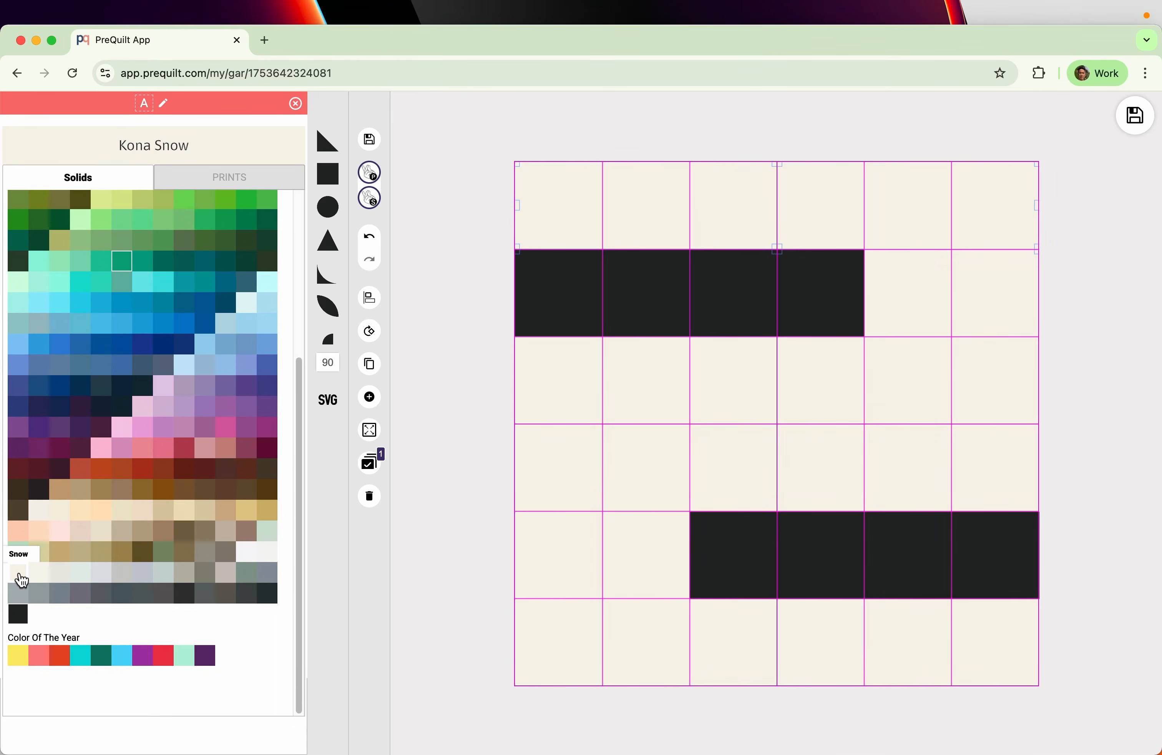
pyautogui.click(18, 572)
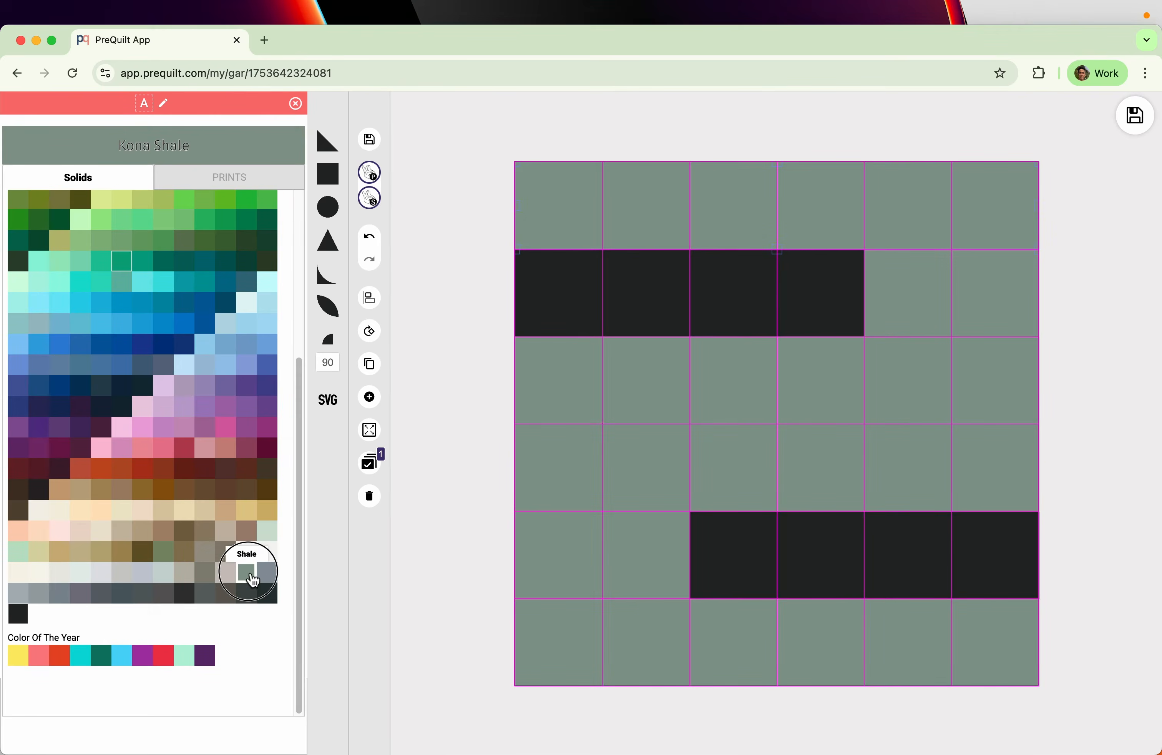
pyautogui.click(247, 553)
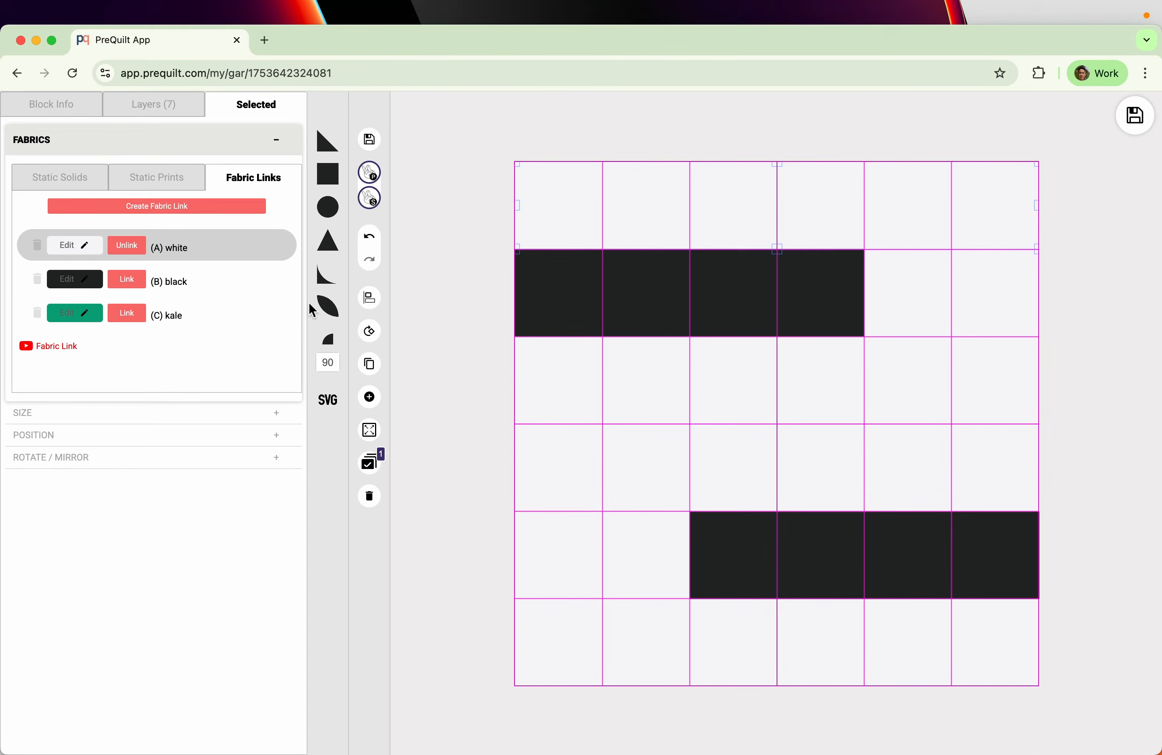
# Step: Deselect the block's shapes and save the "2 bars" block to the quilt
pyautogui.click(453, 302)
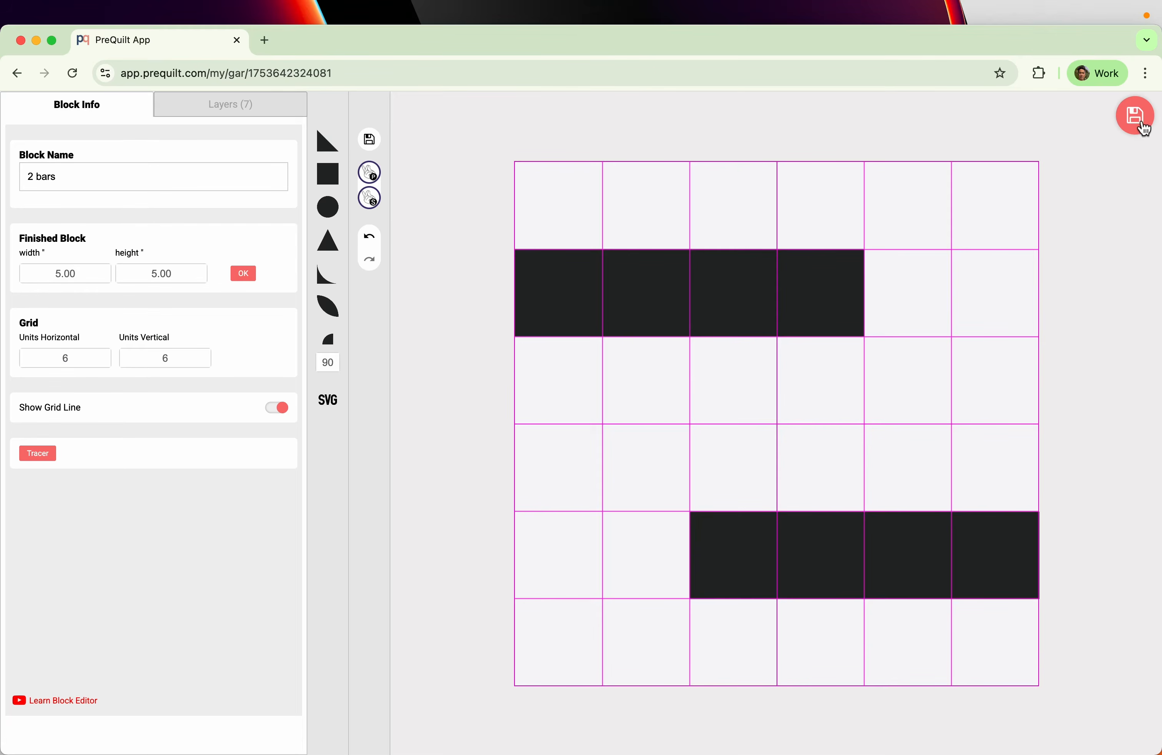
pyautogui.click(1140, 123)
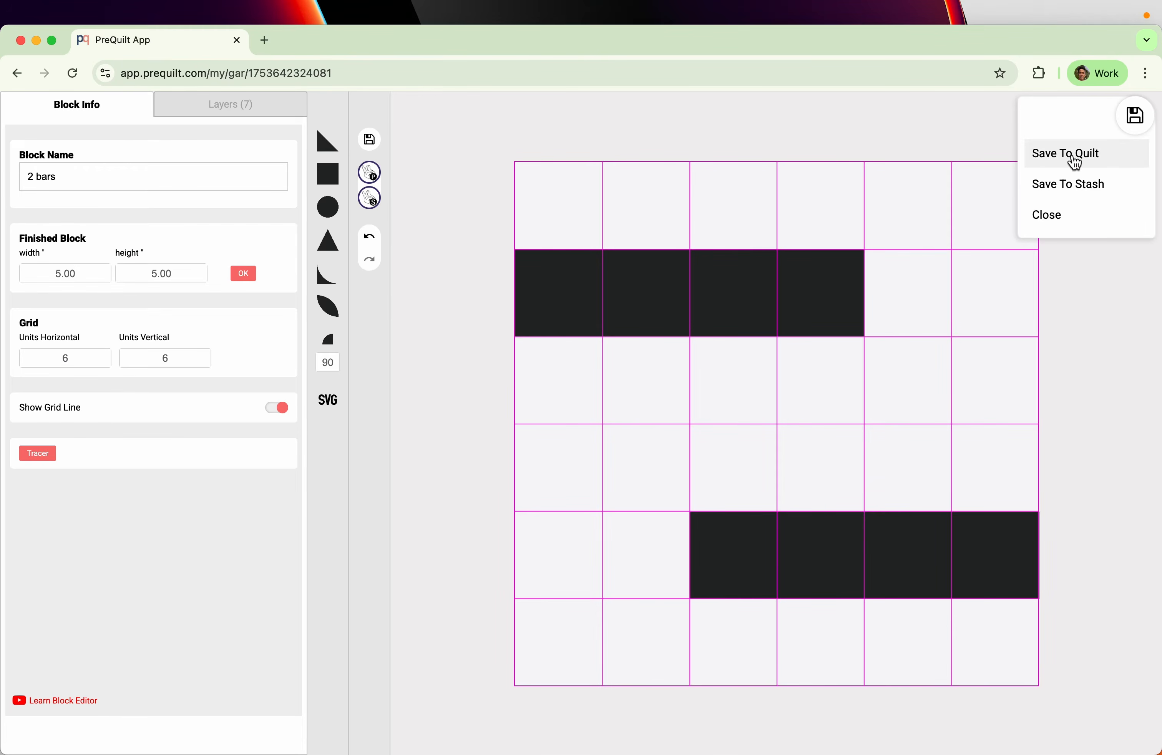
pyautogui.click(1083, 166)
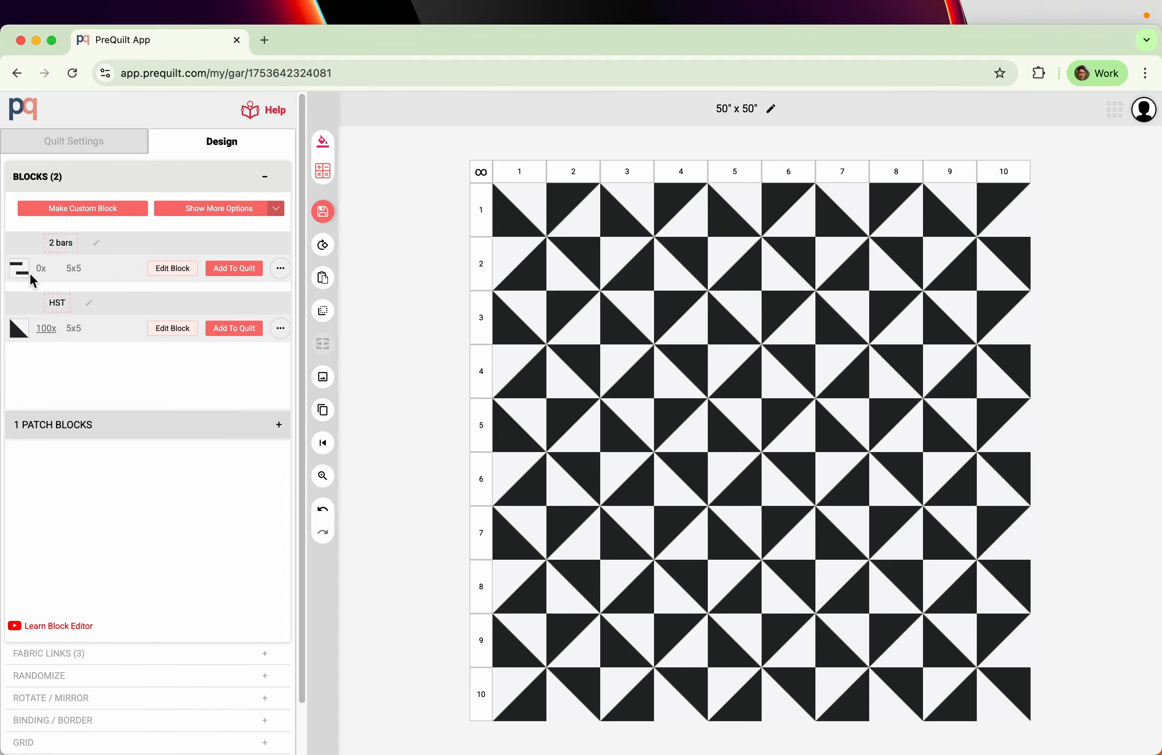
# Step: Replace every HST block in the quilt with the "2 bars" block, then clear the selection
pyautogui.doubleClick(42, 269)
pyautogui.click(51, 338)
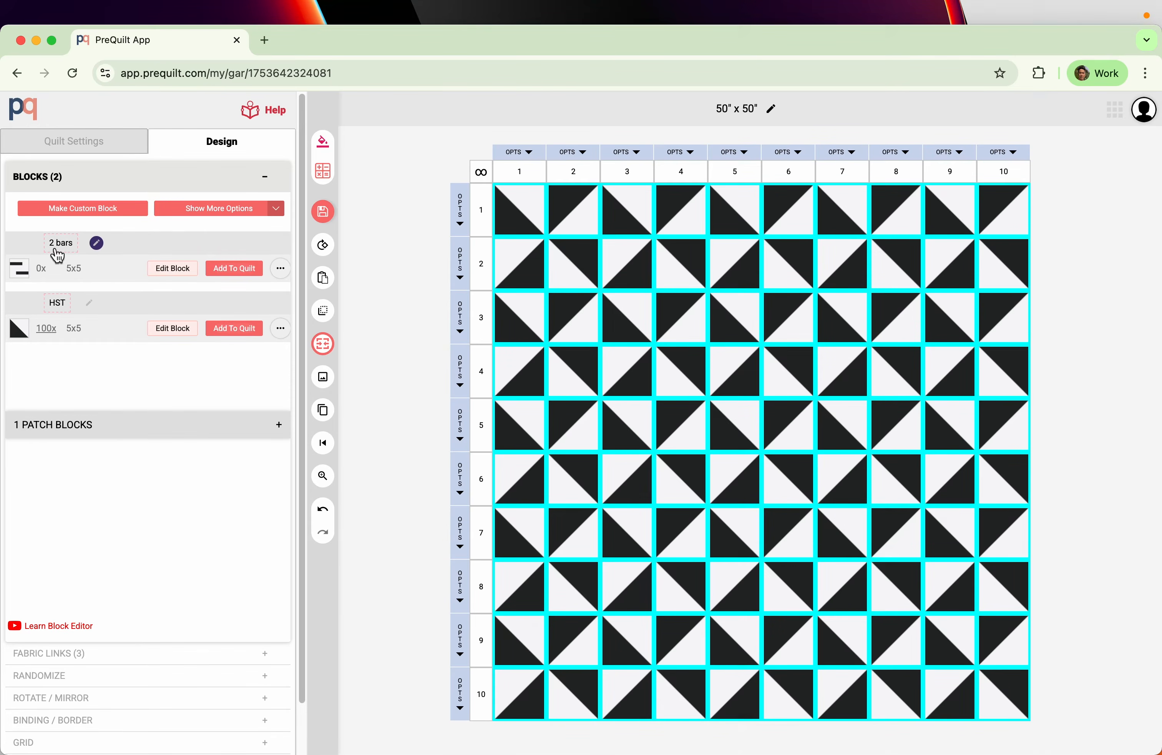
pyautogui.click(244, 272)
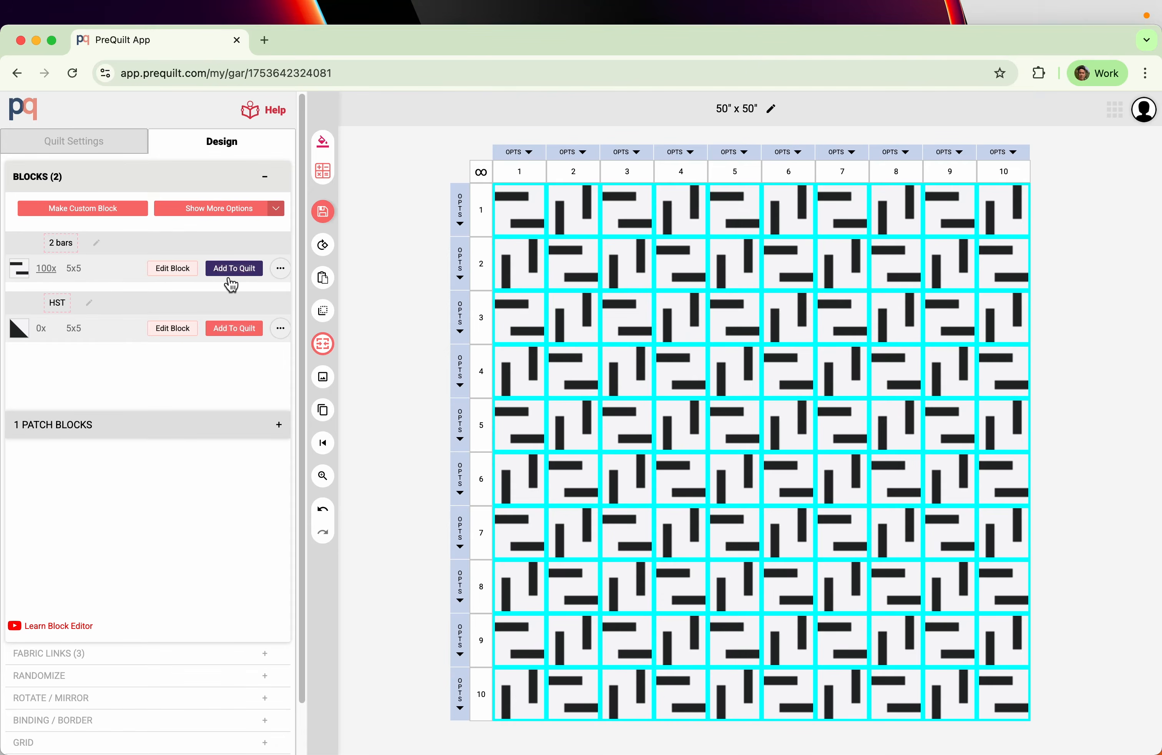
pyautogui.click(416, 320)
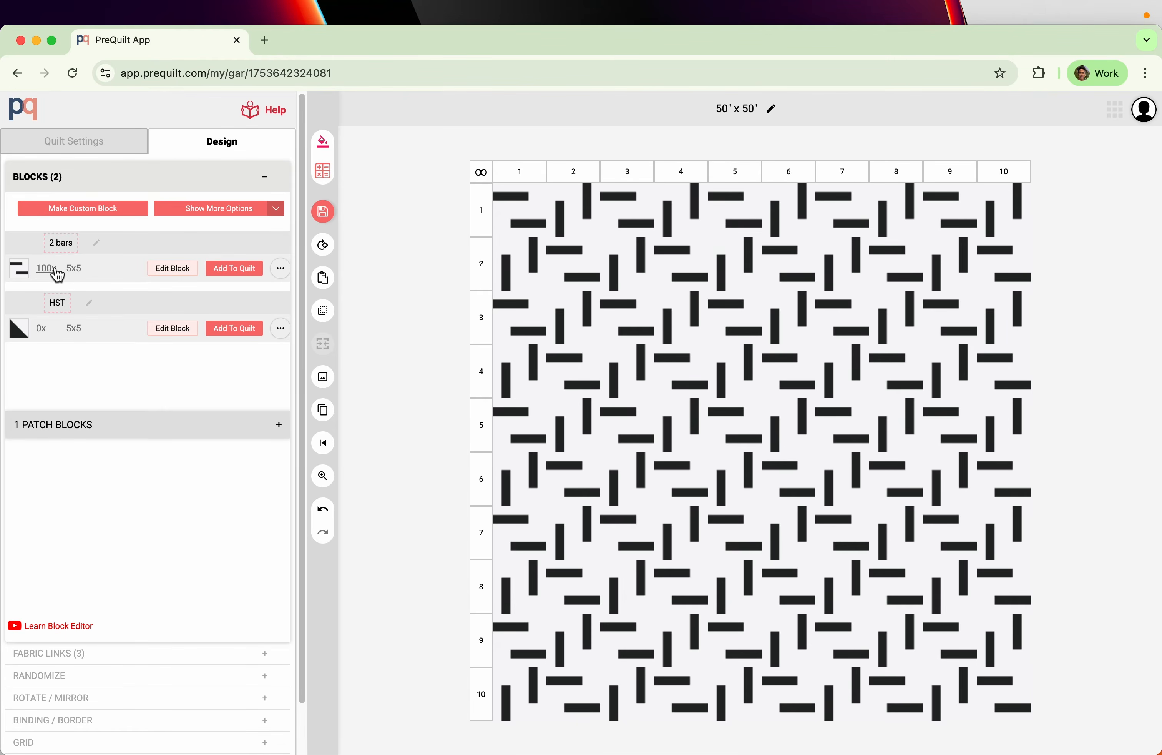
# Step: Clone the "2 bars" block in the quilt's block list
pyautogui.click(28, 281)
pyautogui.click(281, 269)
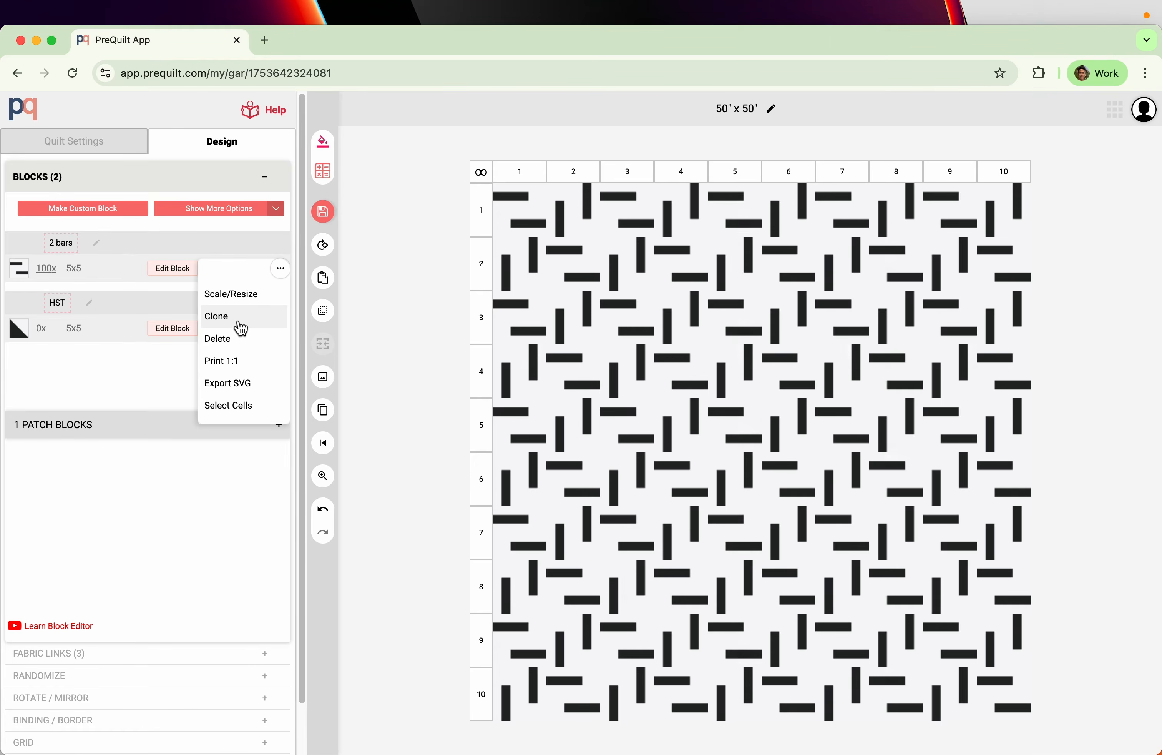
pyautogui.click(240, 324)
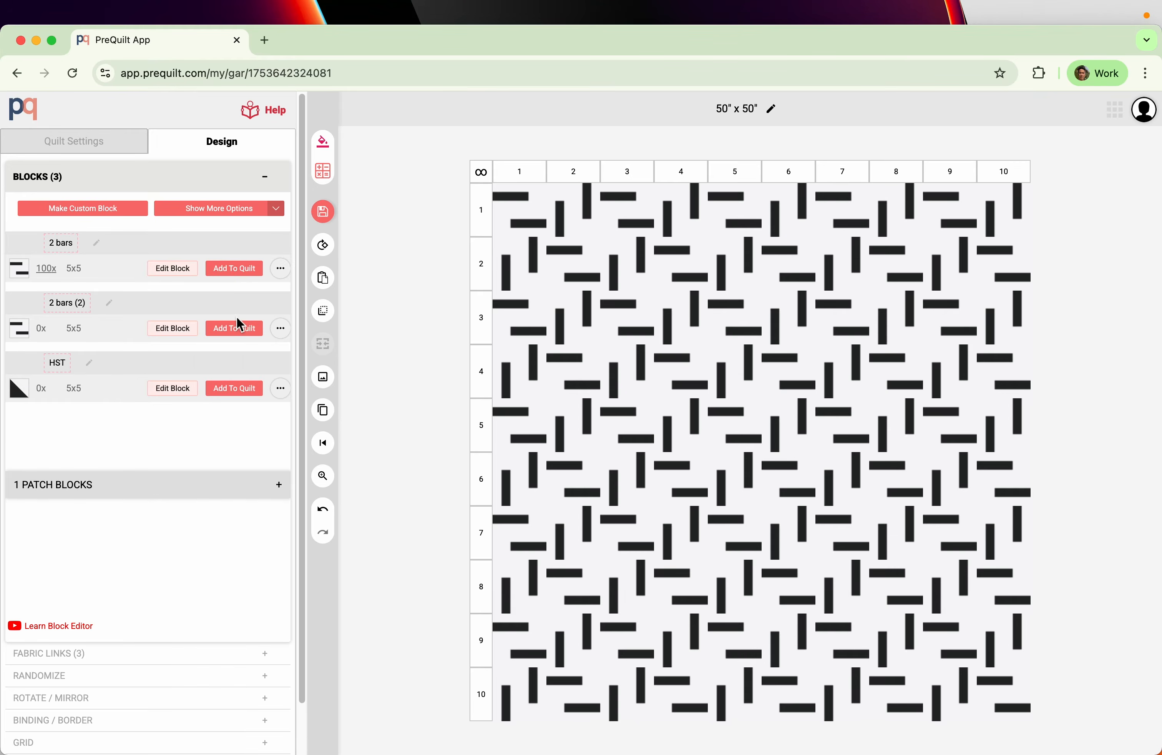
# Step: Link both black bars of the cloned "2 bars" block to the kale fabric and save the block to the quilt
pyautogui.click(175, 329)
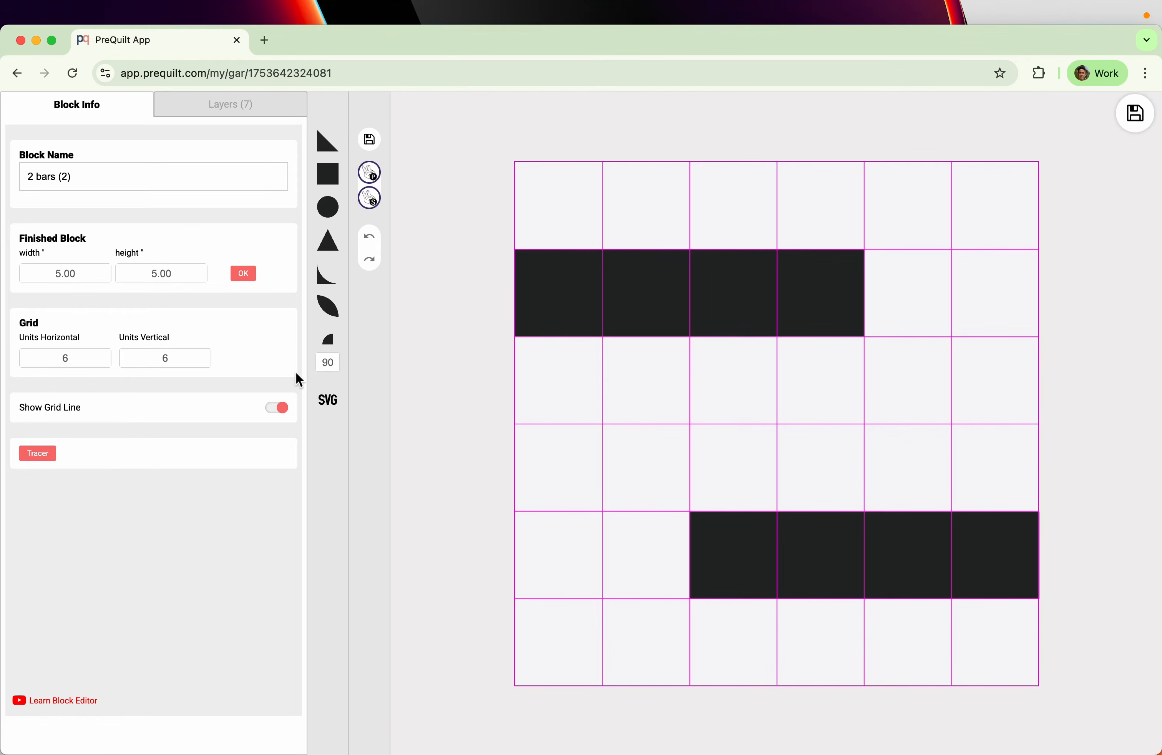
pyautogui.moveTo(609, 304)
pyautogui.mouseDown()
pyautogui.moveTo(623, 319)
pyautogui.moveTo(602, 313)
pyautogui.moveTo(626, 314)
pyautogui.moveTo(616, 305)
pyautogui.mouseUp()
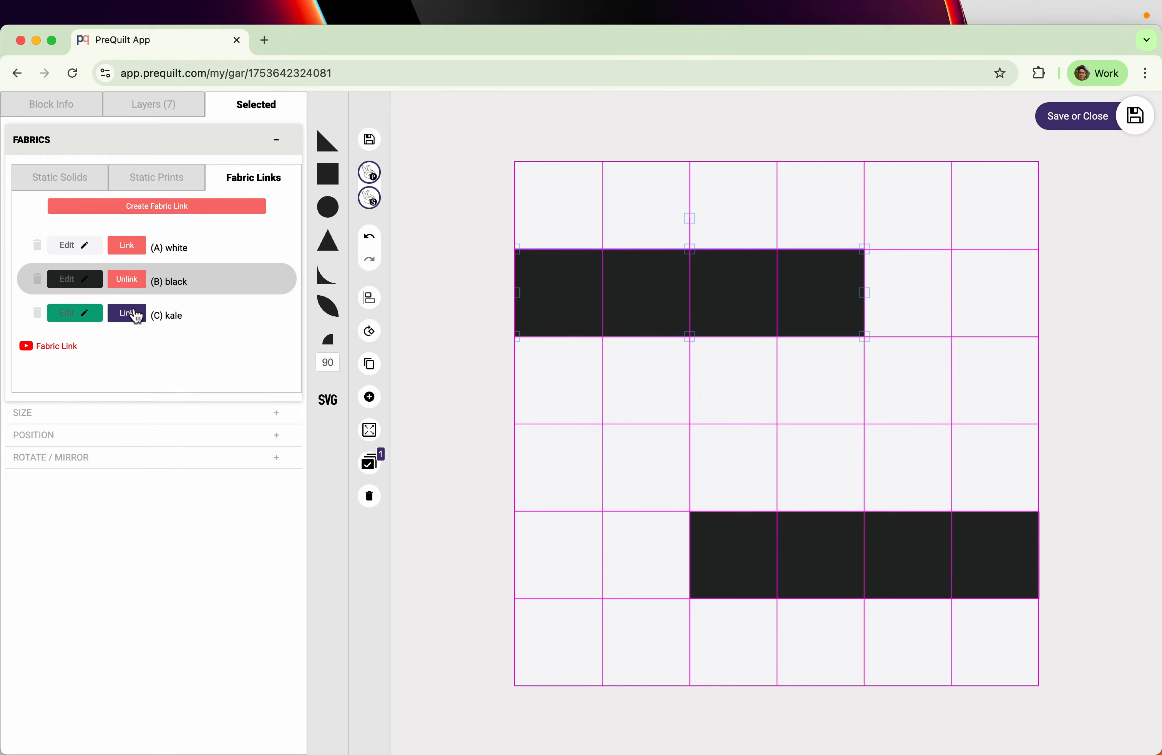
pyautogui.click(135, 318)
pyautogui.click(847, 568)
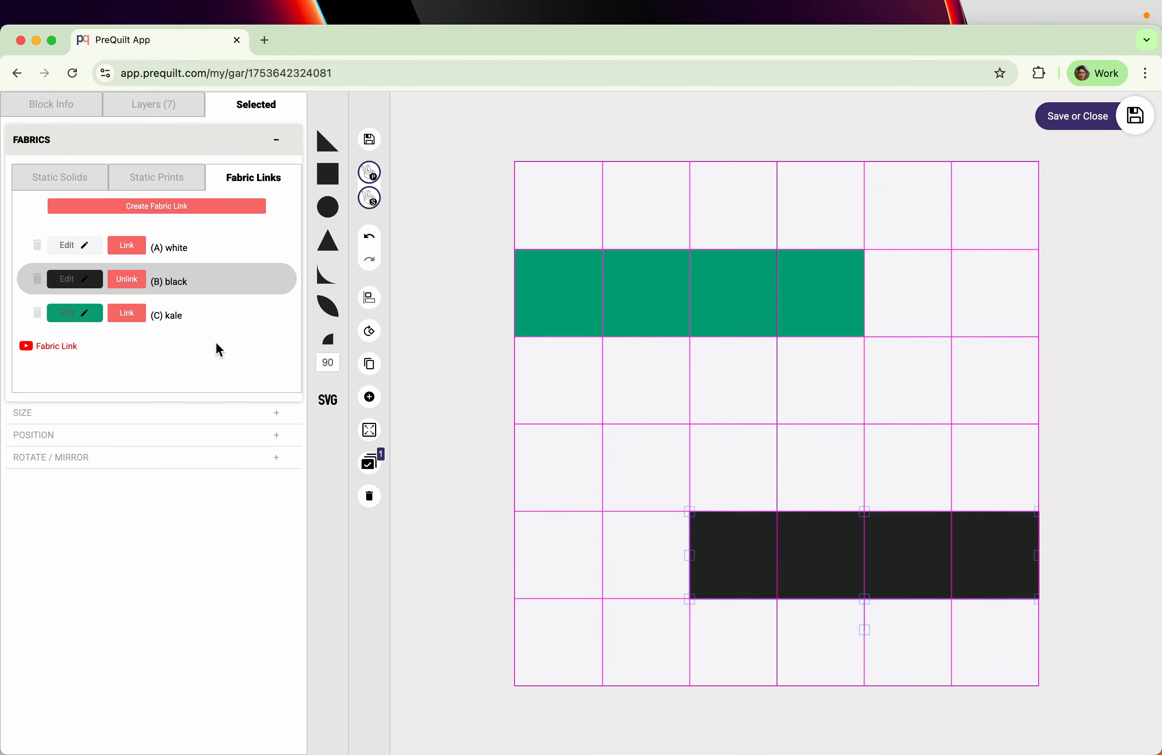
pyautogui.click(140, 320)
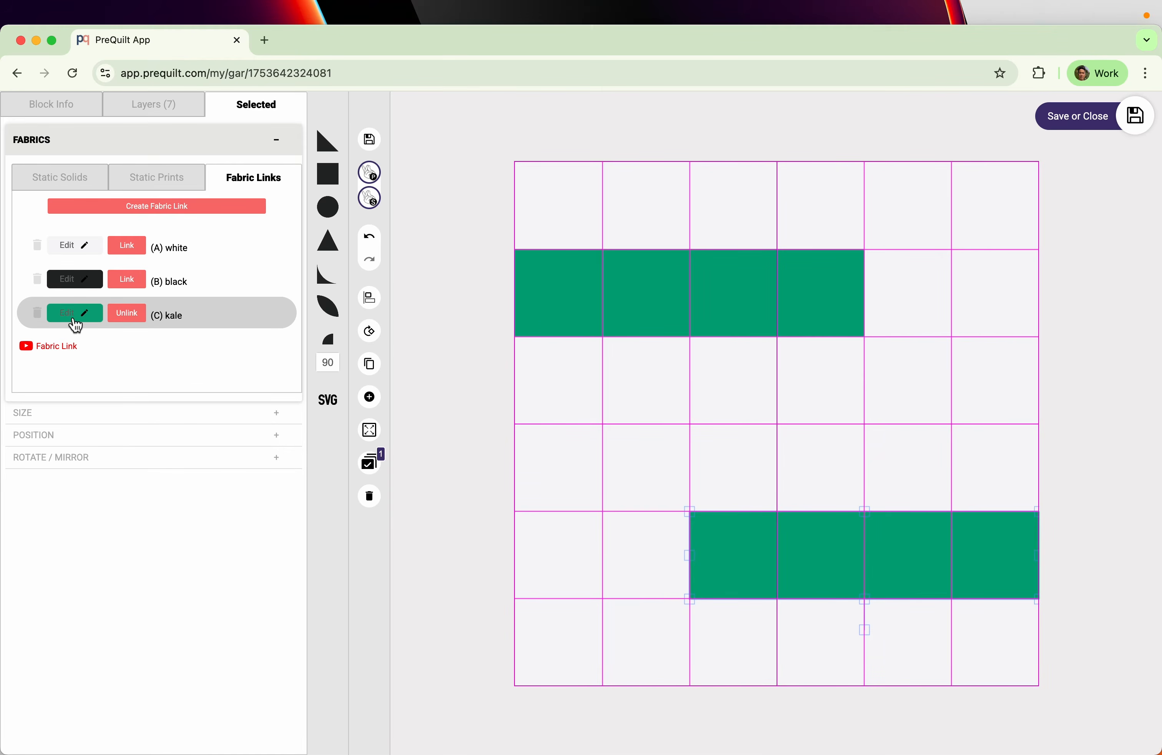
pyautogui.click(1135, 116)
pyautogui.click(1070, 154)
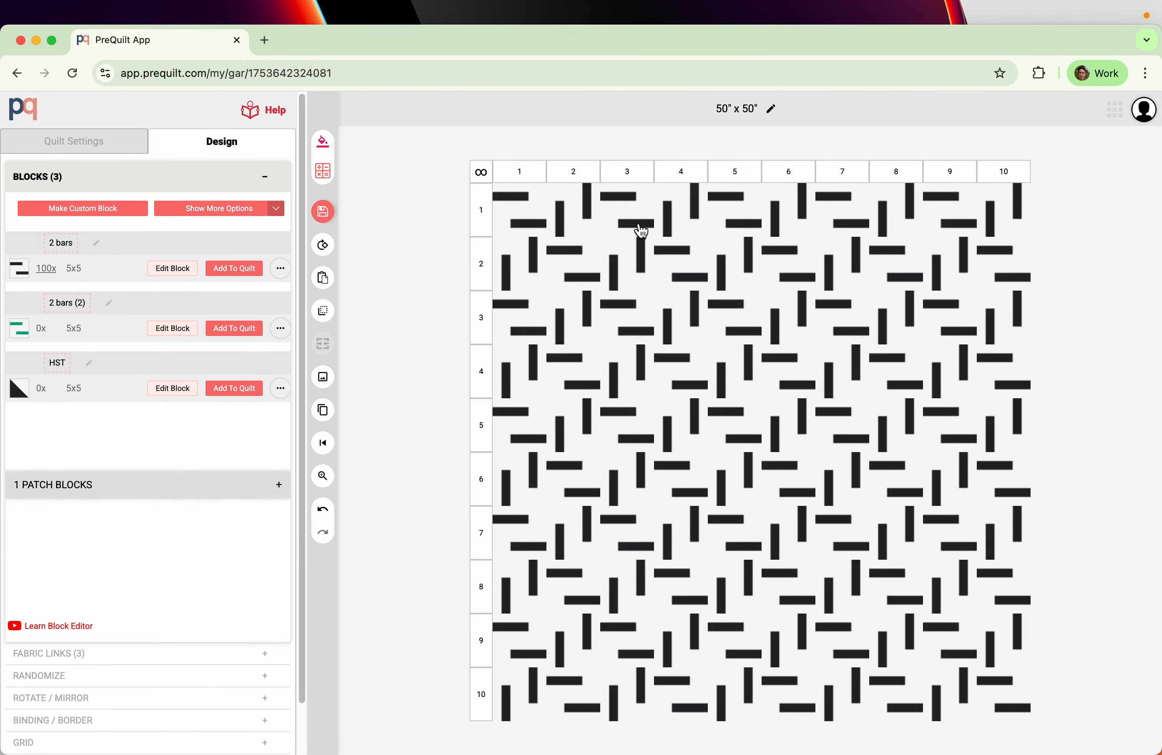
# Step: Place the "2 bars (2)" block in rows 1 and 2 at columns 3–4 and 7–8
pyautogui.moveTo(639, 203); pyautogui.dragTo(696, 265)
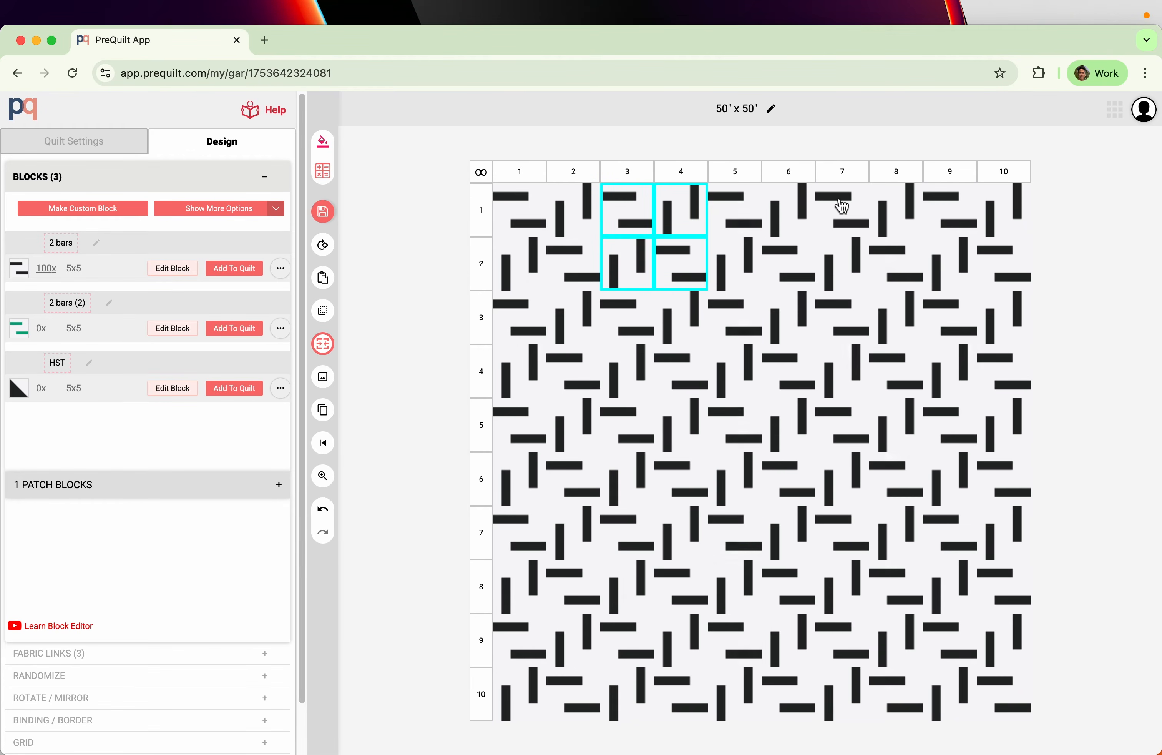
pyautogui.moveTo(841, 206); pyautogui.dragTo(889, 252)
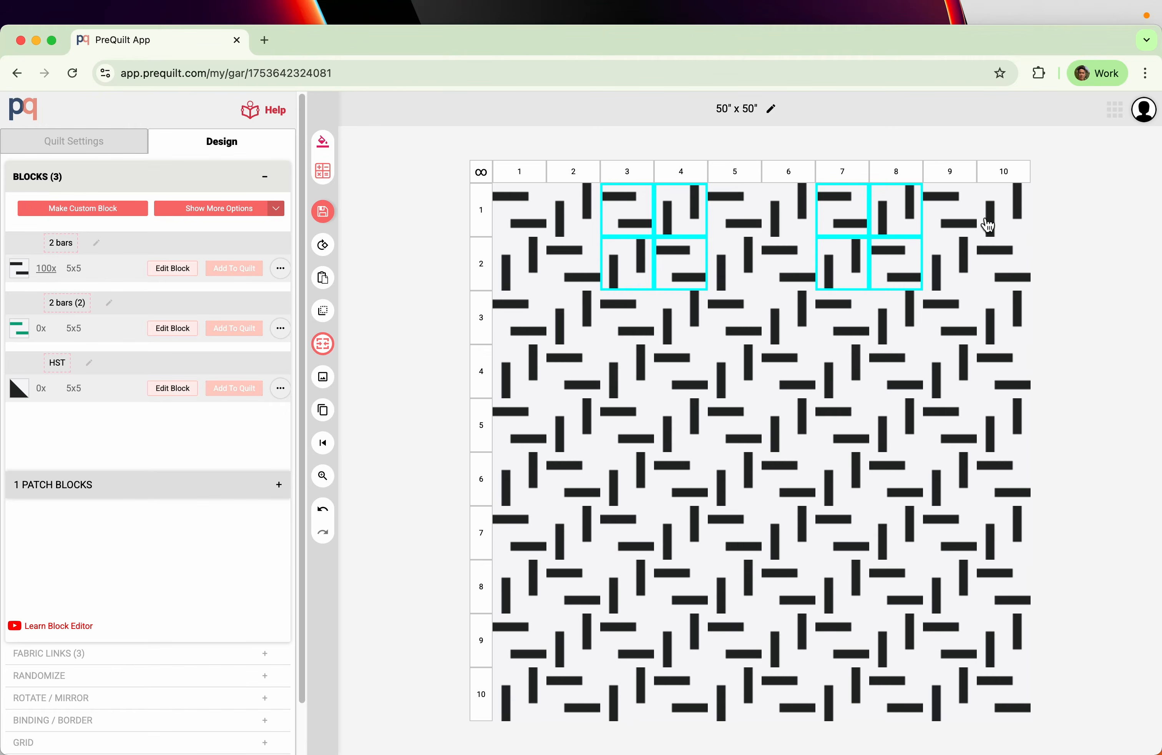
pyautogui.click(228, 329)
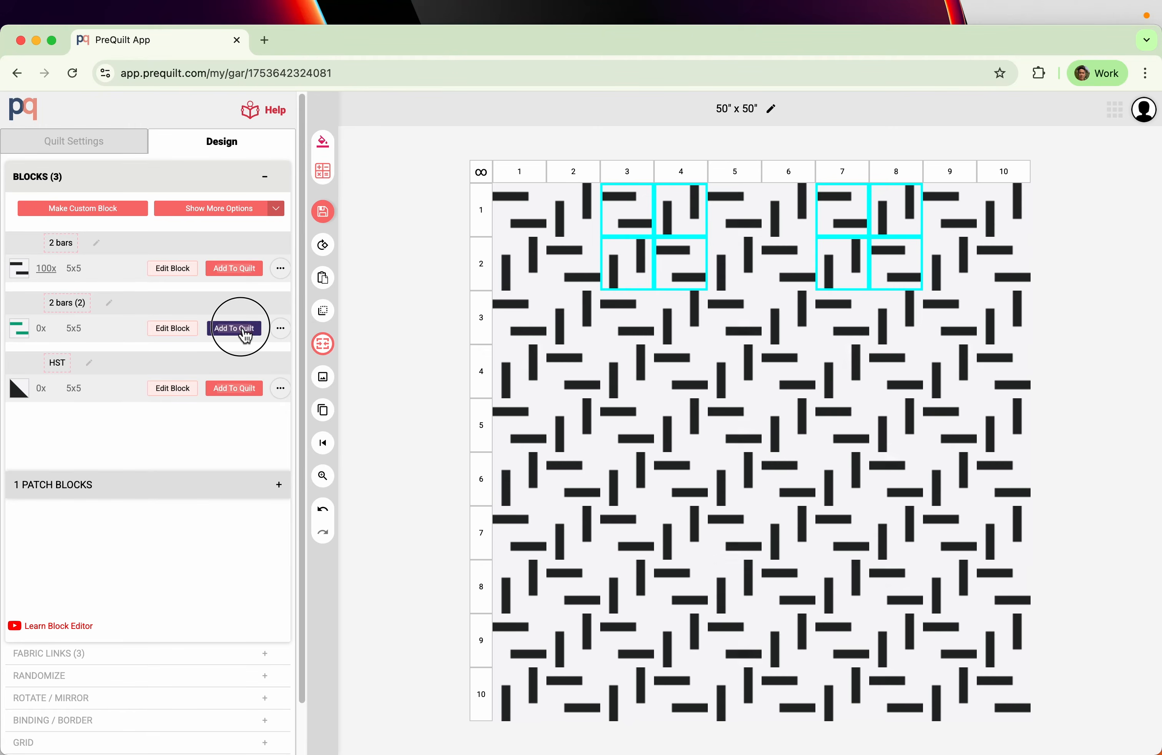
pyautogui.click(418, 331)
# Step: Place the "2 bars (2)" block in rows 3 and 4 at columns 1–2, 5–6 and 9–10, and clear the selection
pyautogui.moveTo(511, 317); pyautogui.dragTo(564, 363)
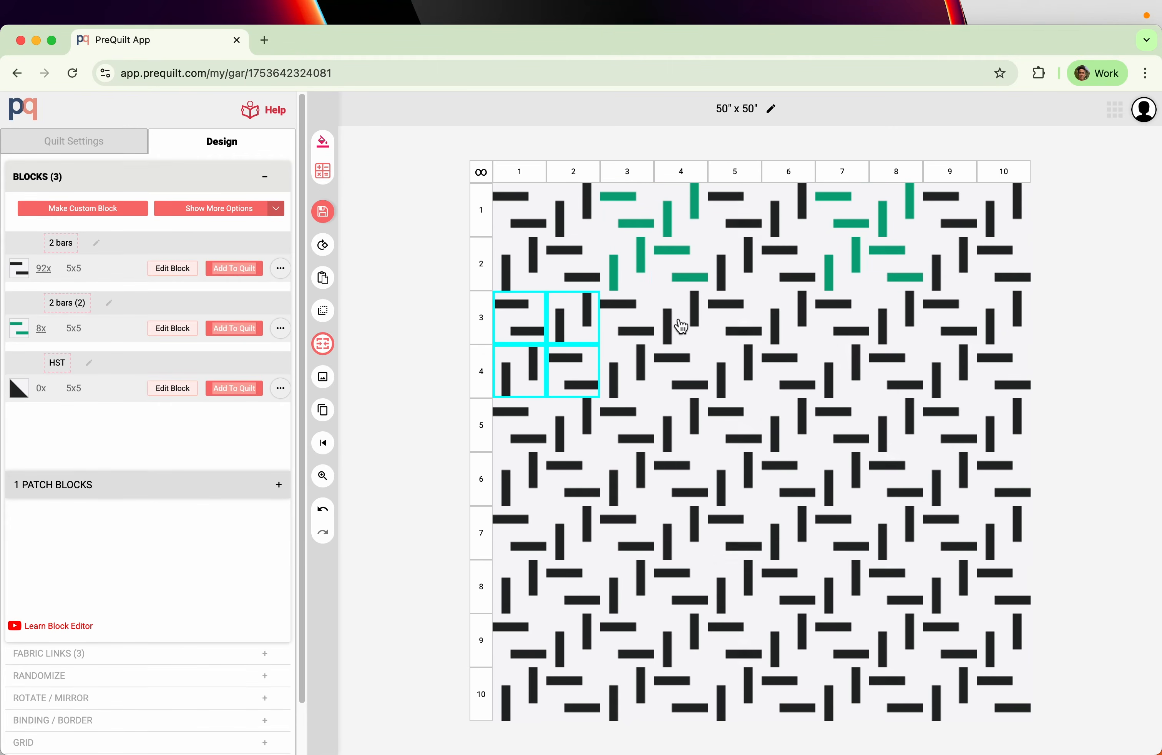
pyautogui.moveTo(731, 306); pyautogui.dragTo(778, 363)
pyautogui.moveTo(947, 337); pyautogui.dragTo(1014, 375)
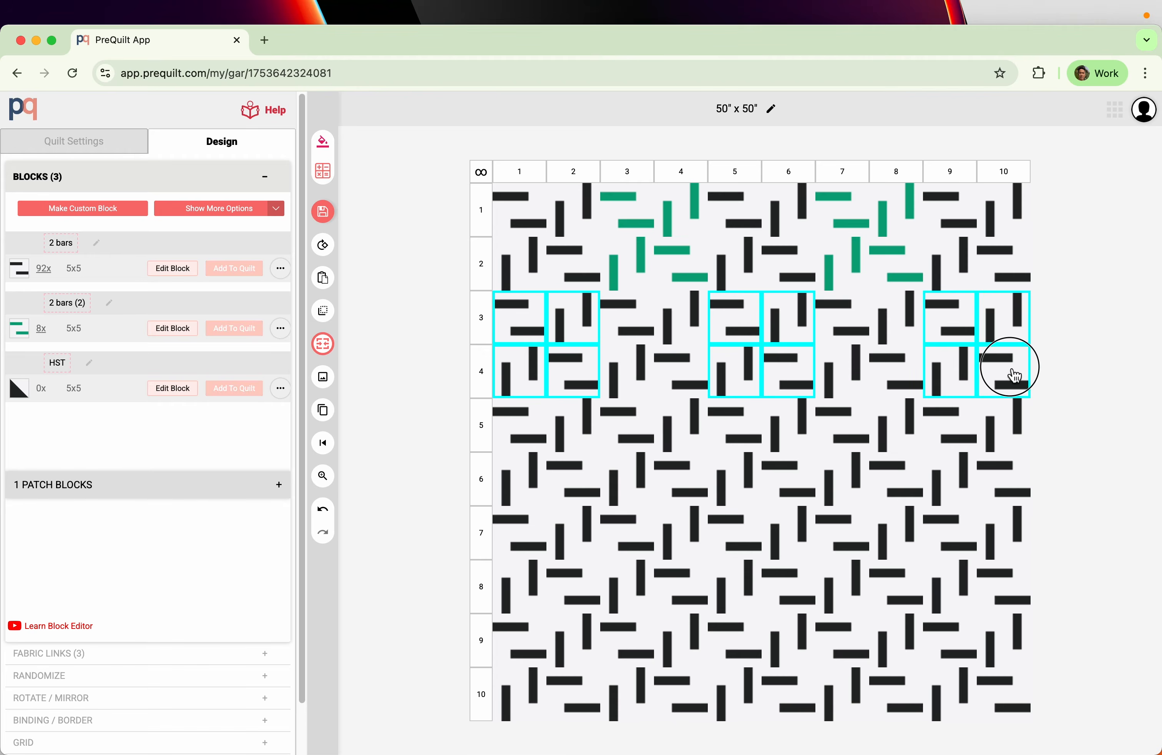
pyautogui.click(235, 329)
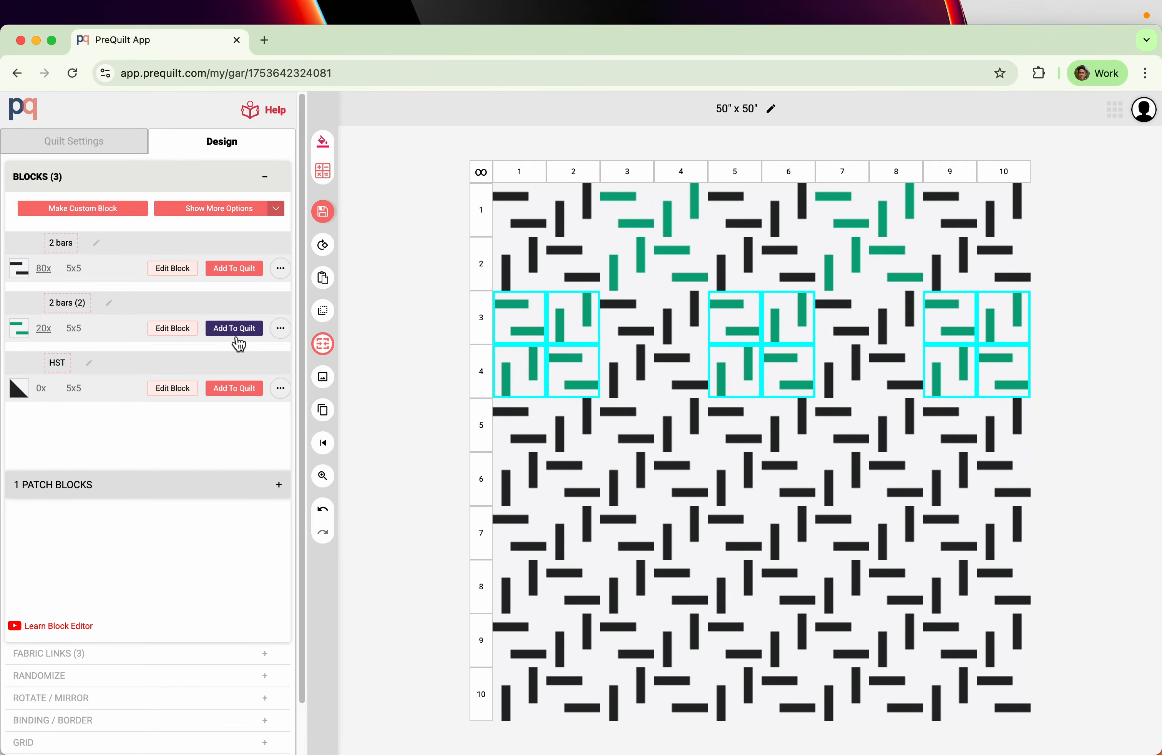
pyautogui.click(434, 387)
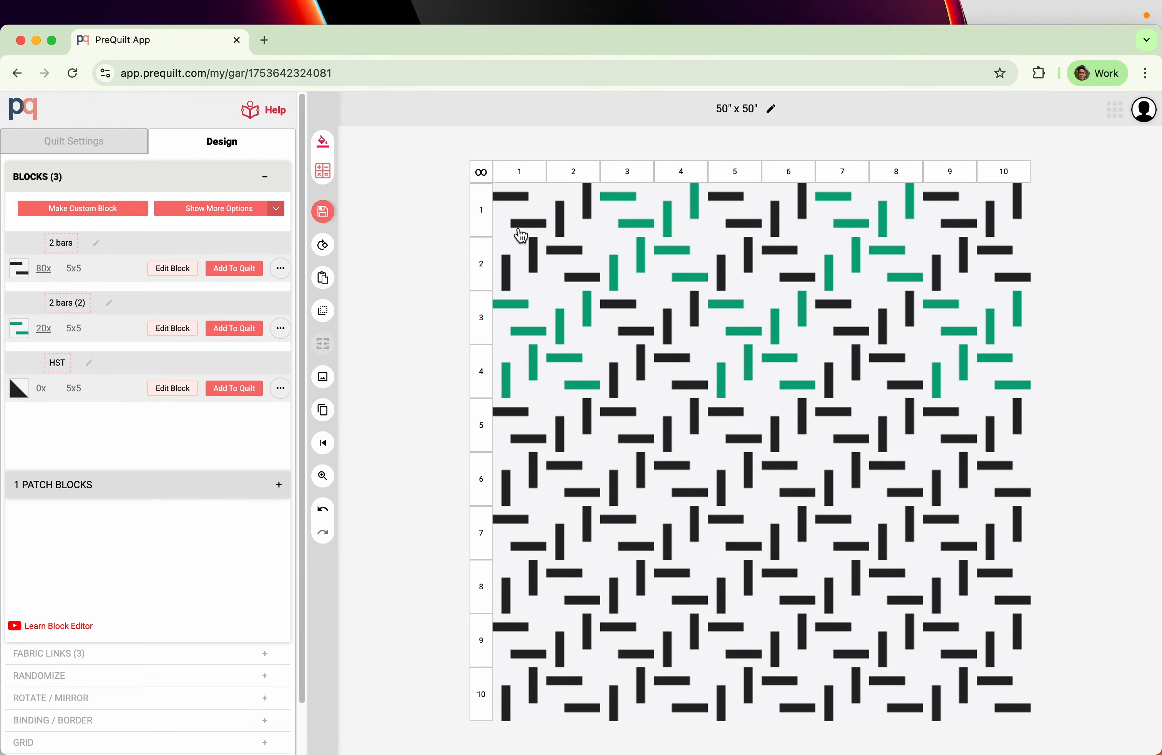
# Step: Copy all cells of rows 1–4 and paste them starting at column 1 of row 5 and again at row 9
pyautogui.moveTo(518, 234); pyautogui.dragTo(996, 383)
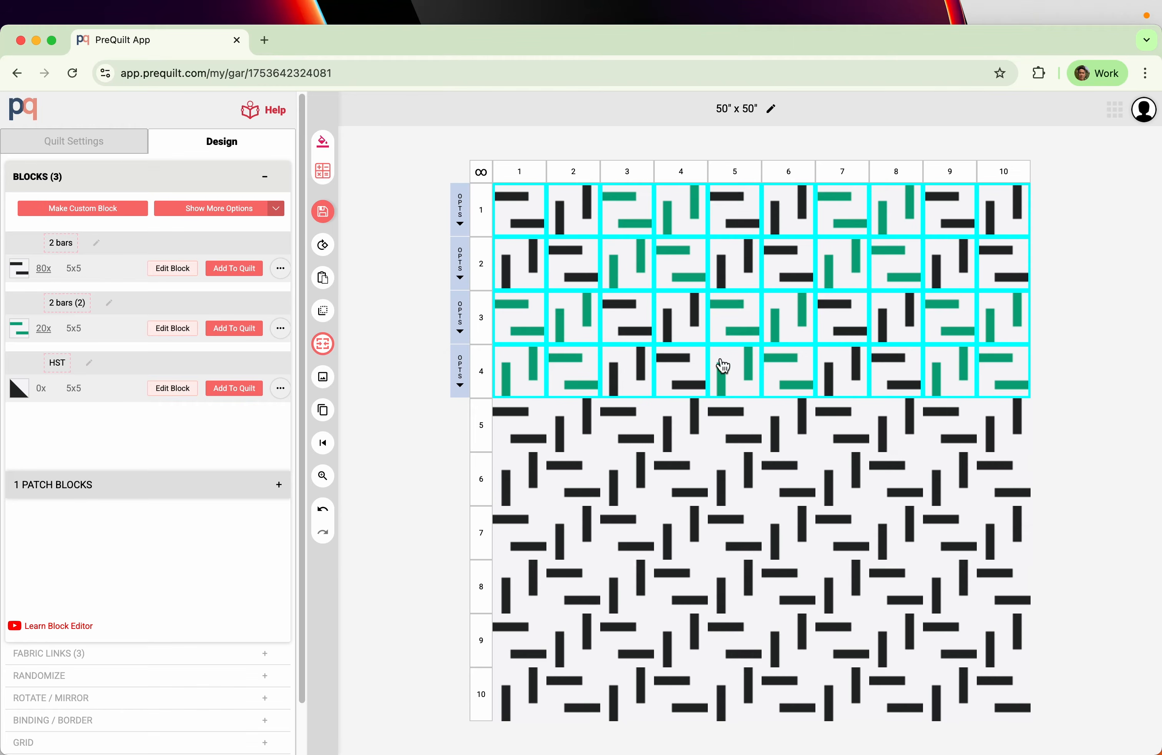
pyautogui.click(427, 370)
pyautogui.rightClick(595, 332)
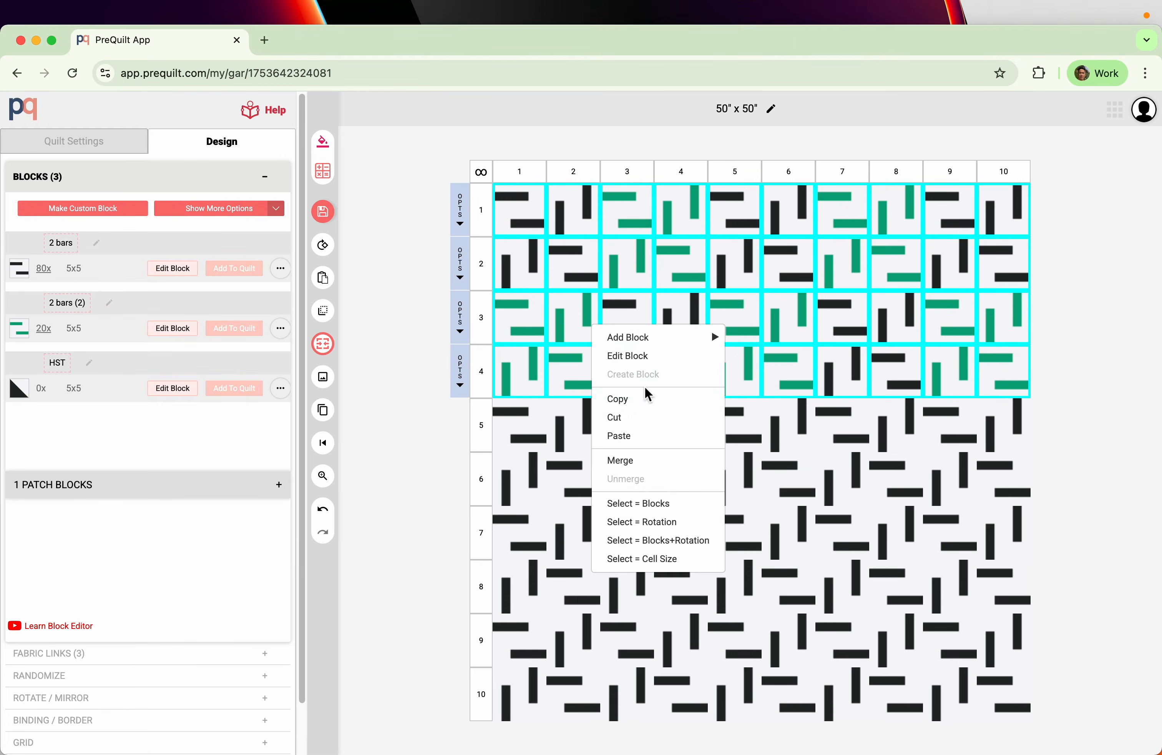
pyautogui.click(651, 415)
pyautogui.rightClick(519, 429)
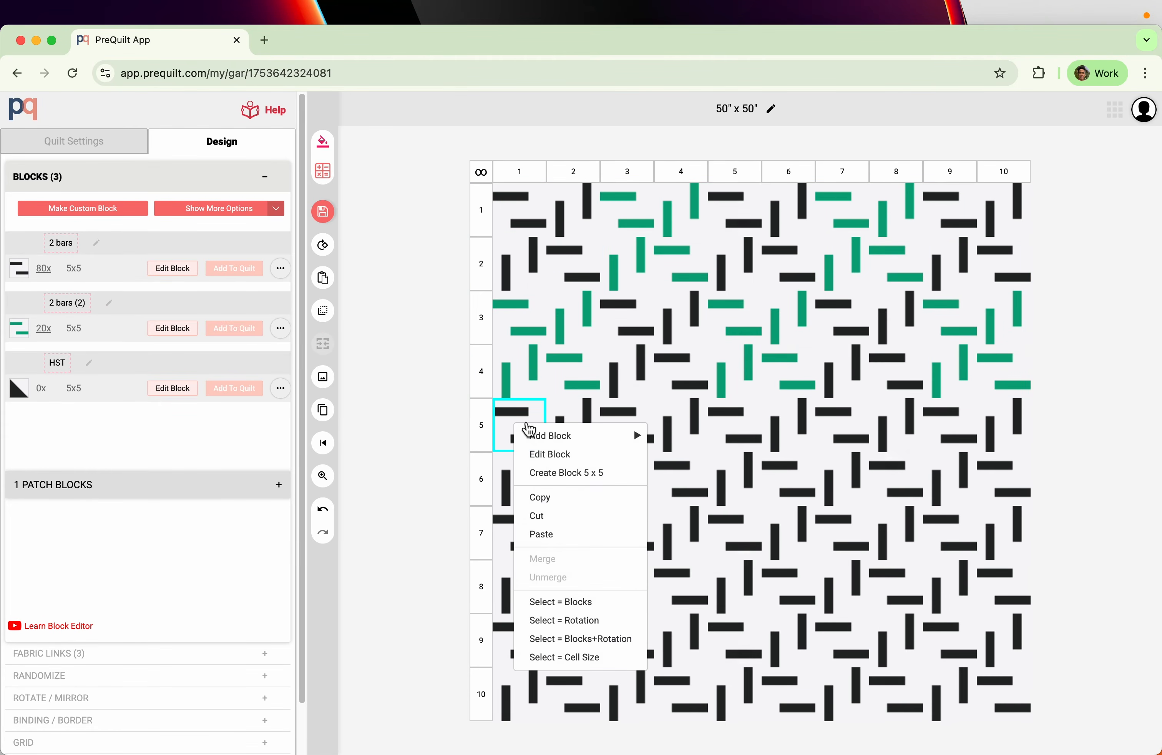
pyautogui.click(588, 535)
pyautogui.click(525, 639)
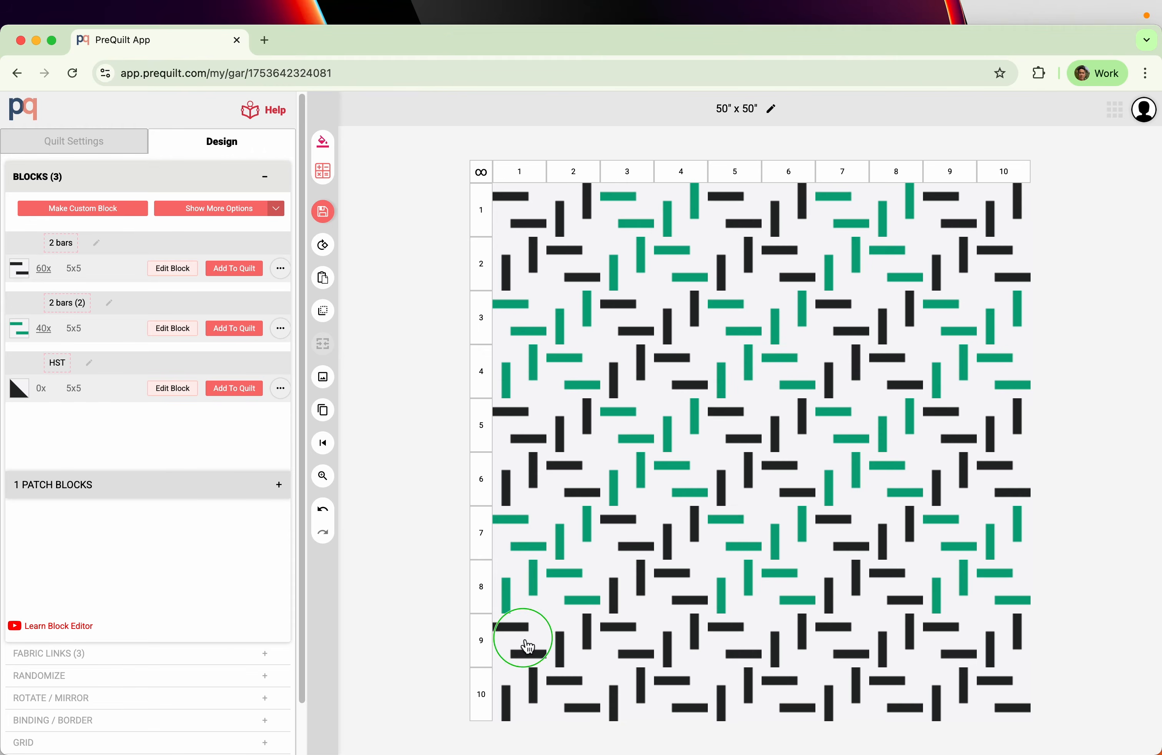
pyautogui.rightClick(524, 639)
pyautogui.click(601, 506)
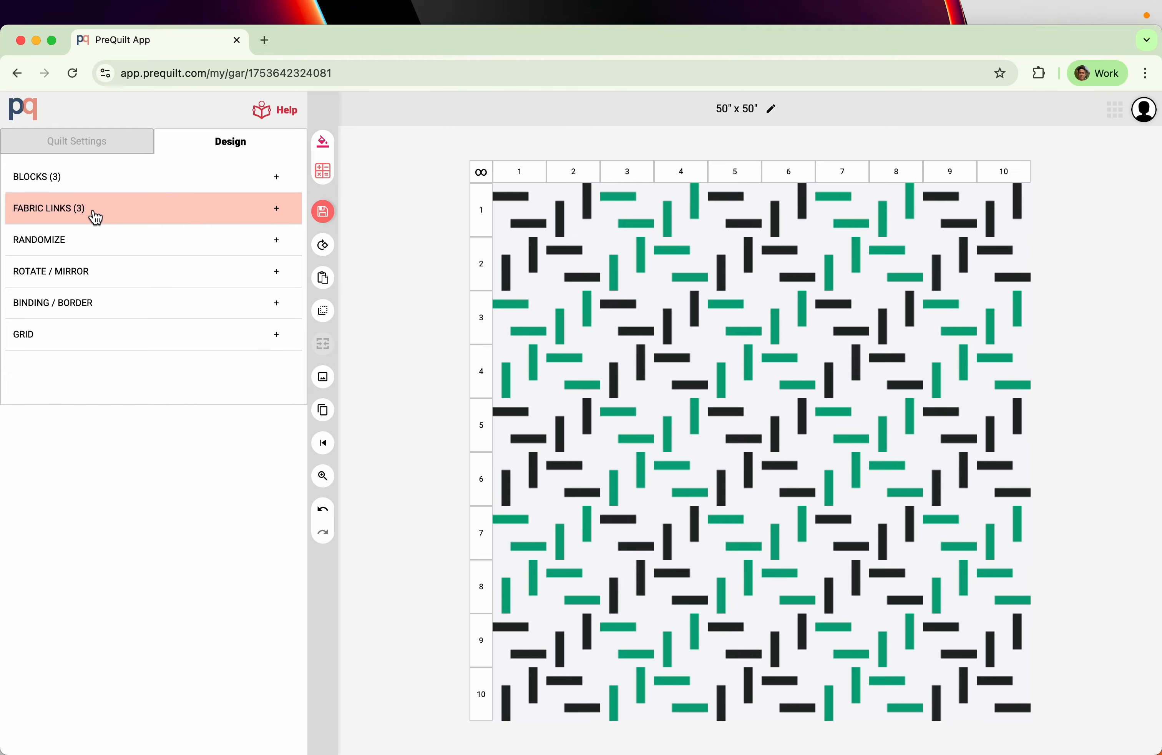
# Step: Change the kona kale fabric link to kona med. pink in the Original Colourway
pyautogui.click(96, 217)
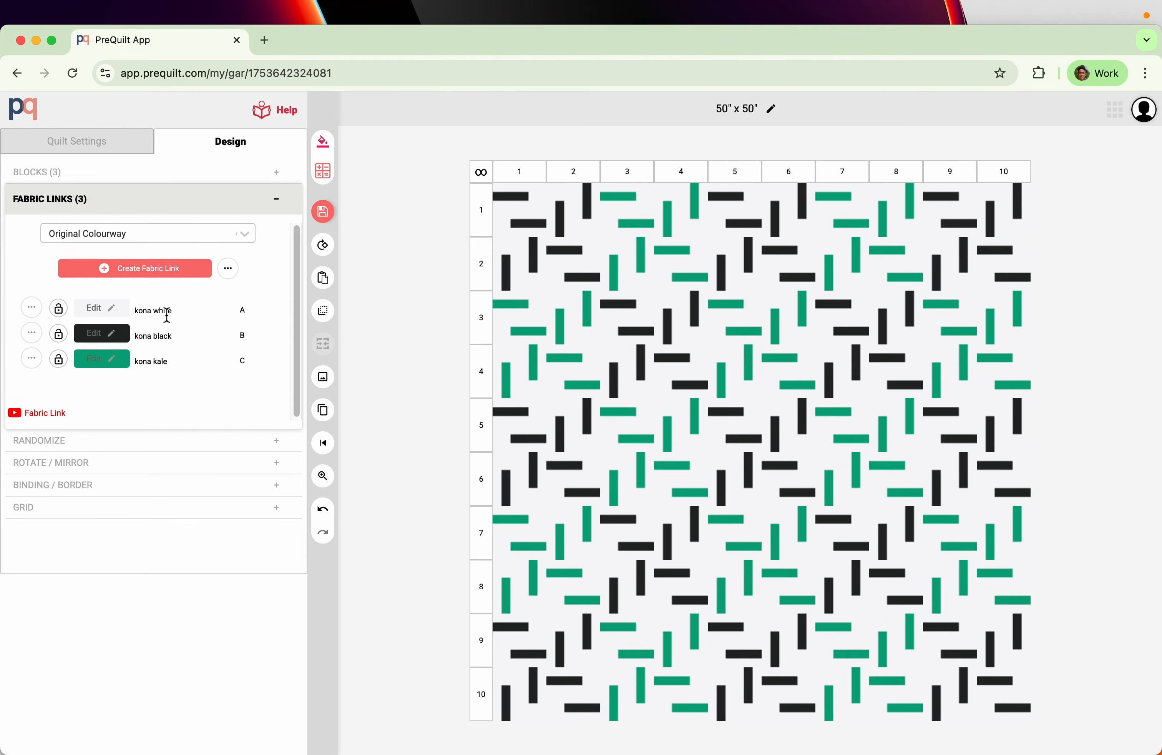
pyautogui.click(107, 362)
pyautogui.moveTo(106, 363); pyautogui.dragTo(55, 276)
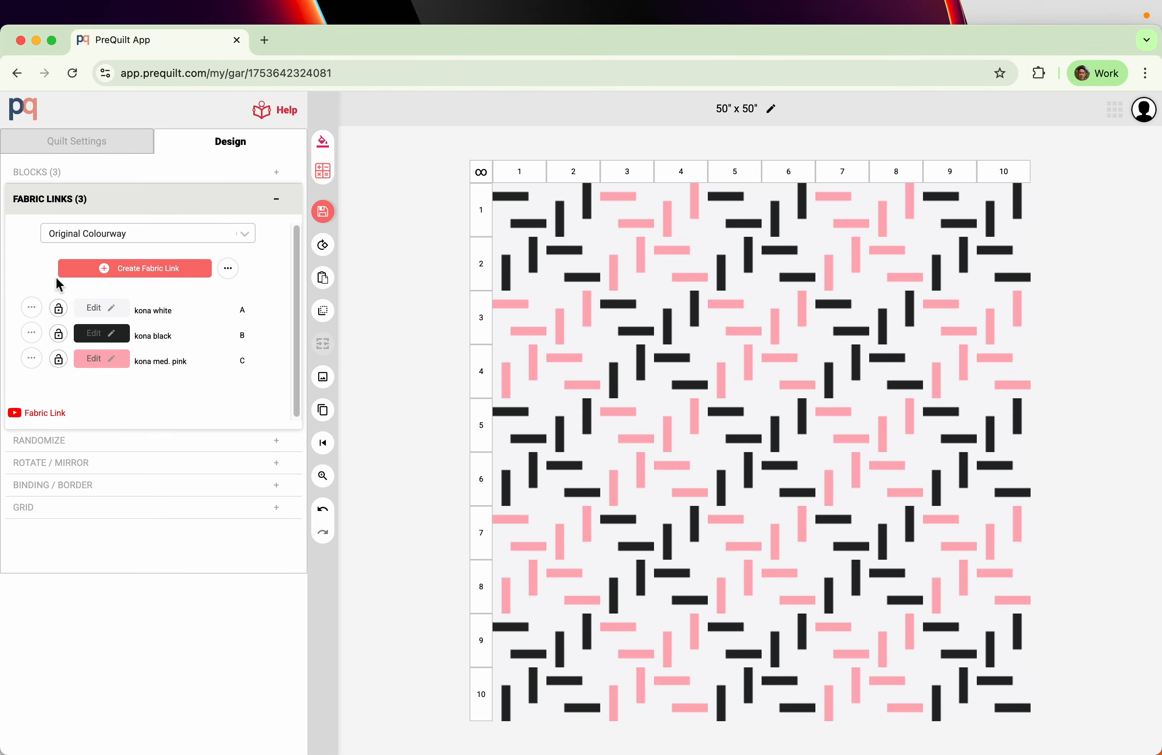
pyautogui.click(213, 208)
# Step: Merge the four cells in rows 5–6, columns 5–6 into one 10 x 10 cell
pyautogui.click(724, 419)
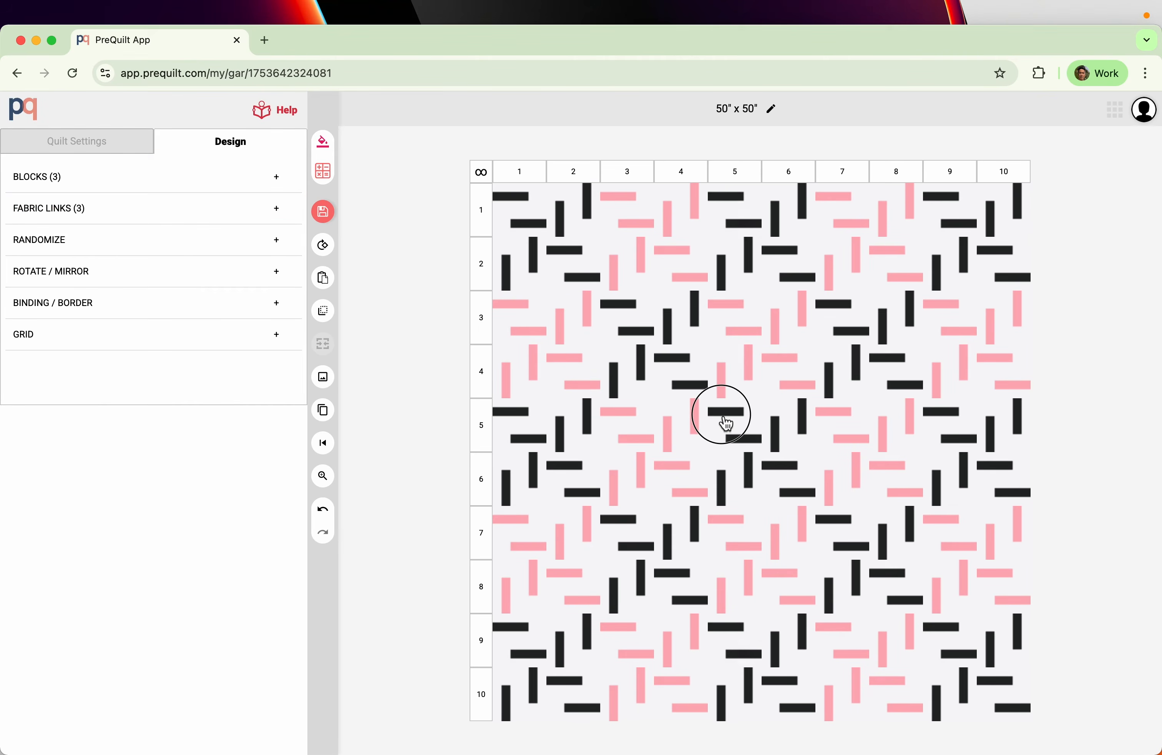
pyautogui.moveTo(733, 434); pyautogui.dragTo(783, 480)
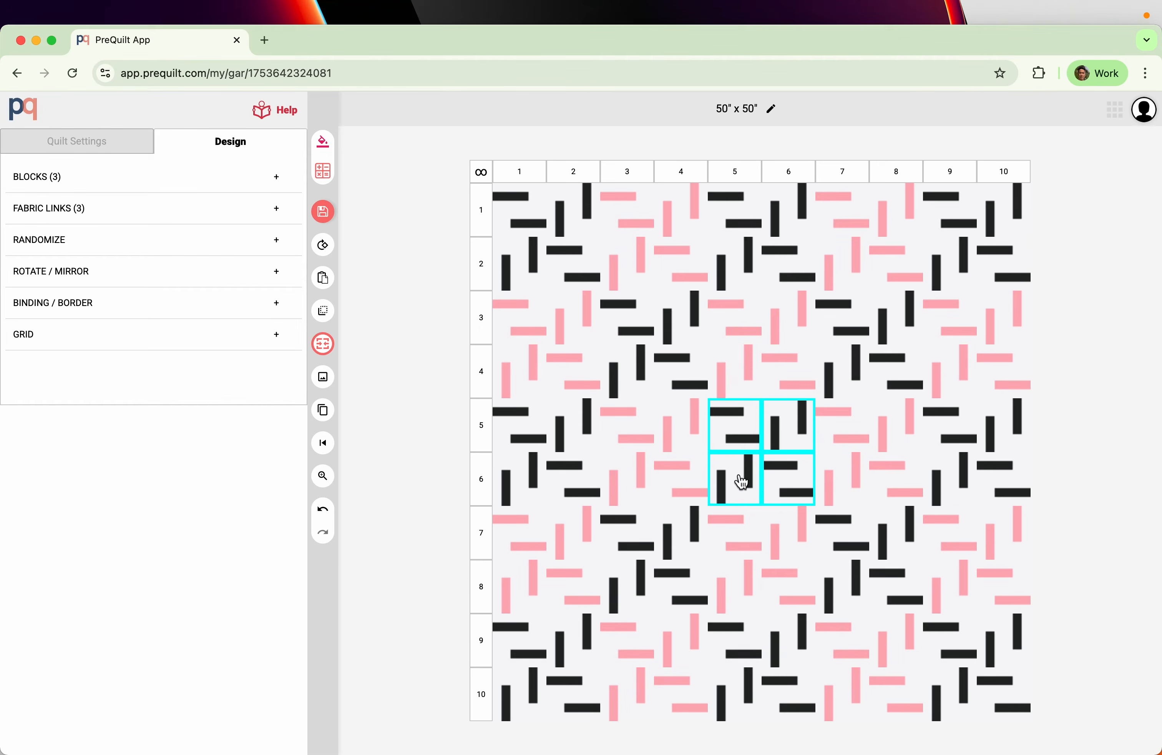
pyautogui.click(325, 353)
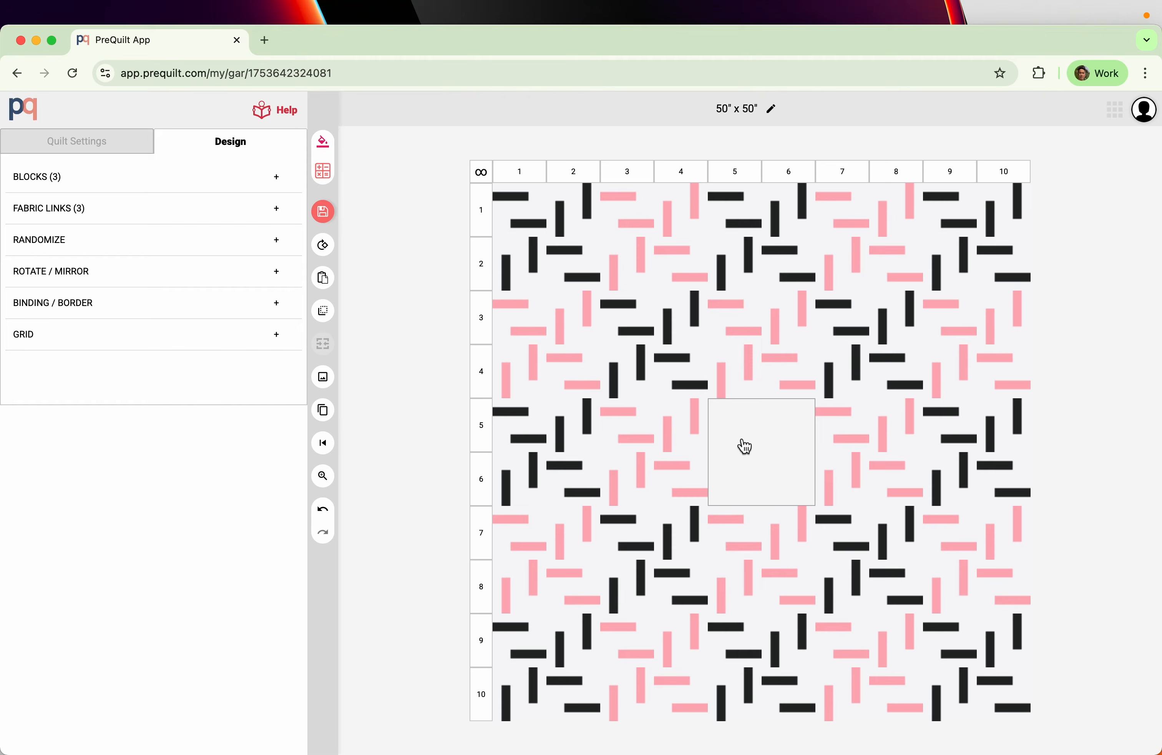
pyautogui.rightClick(744, 447)
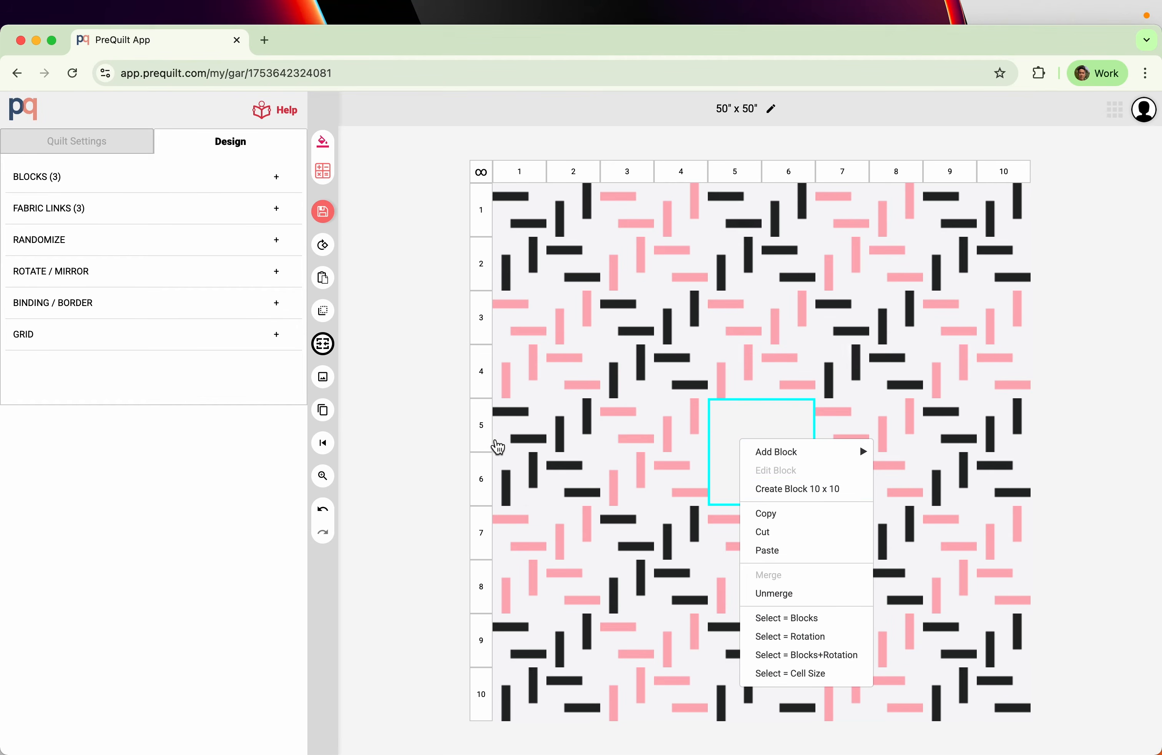
pyautogui.click(411, 451)
# Step: Import the Art Square I and Friendship Star blocks from the PreQuilt block library into the quilt
pyautogui.click(128, 179)
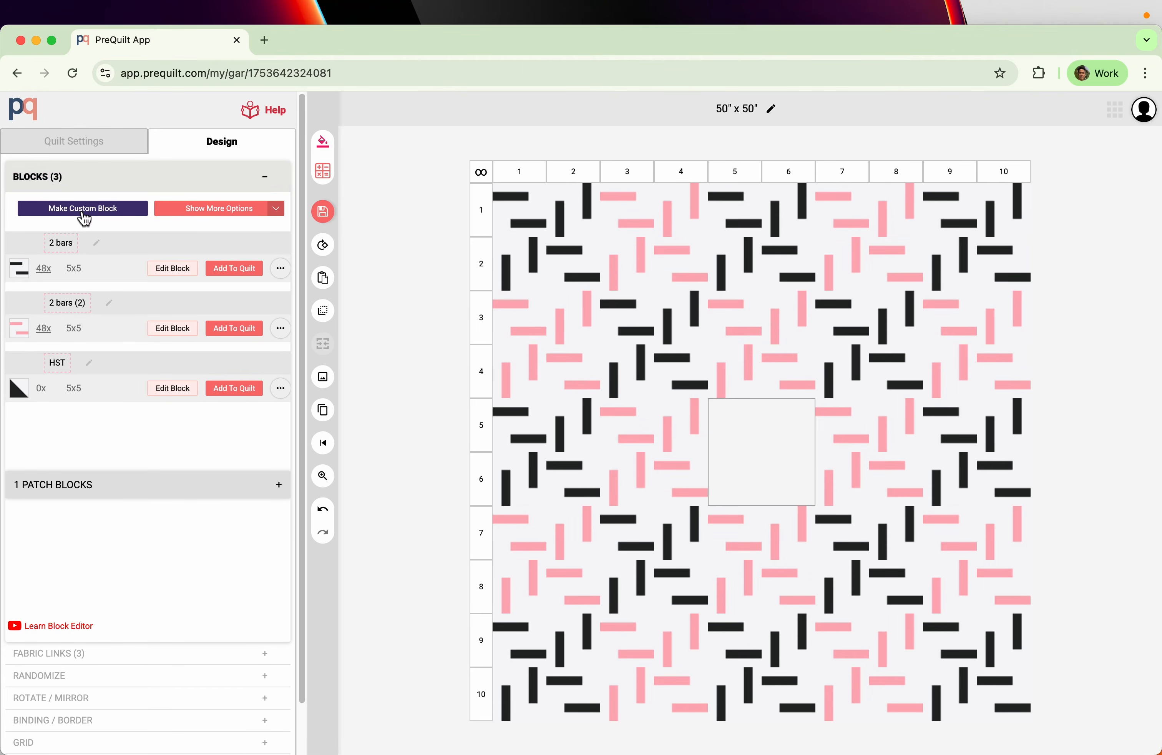
pyautogui.click(229, 218)
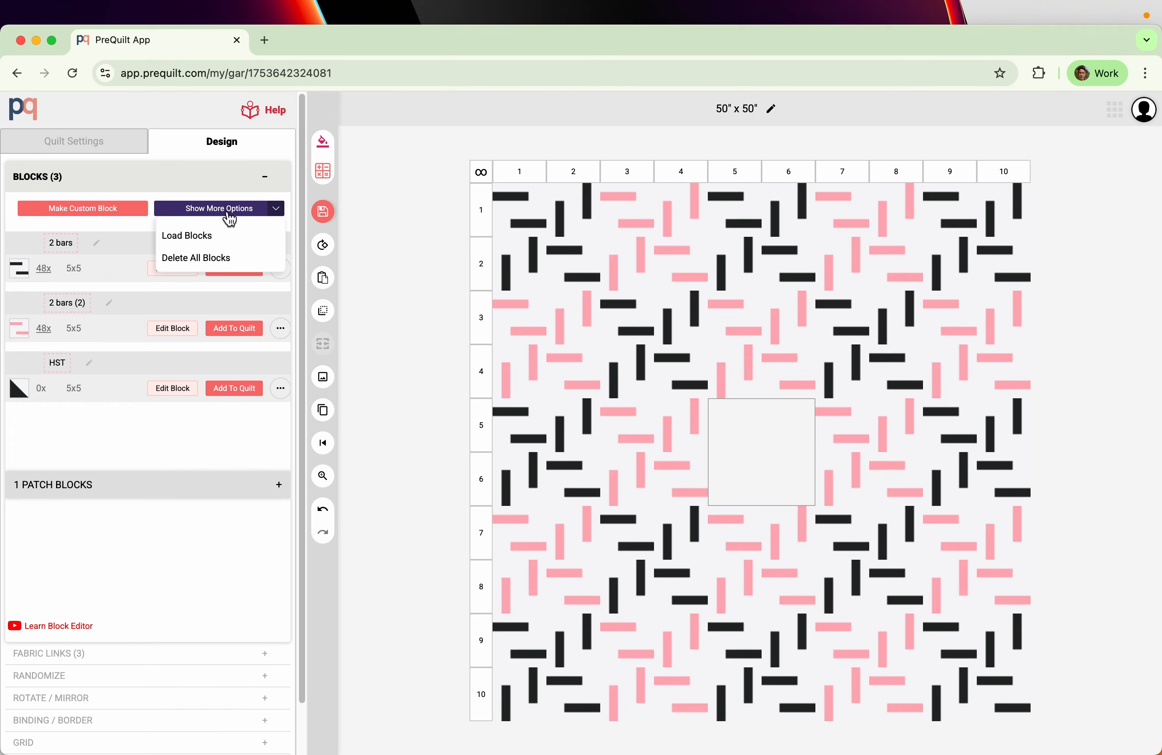
pyautogui.click(186, 237)
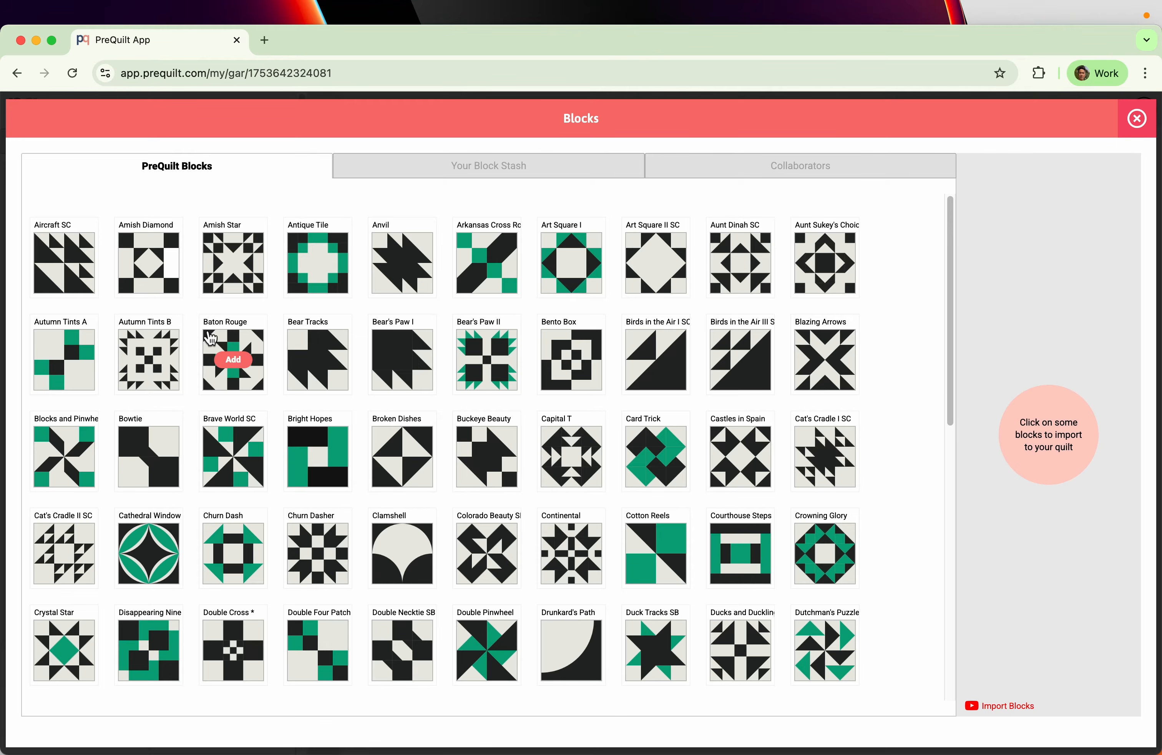
pyautogui.scroll(-2, 210, 338)
pyautogui.scroll(2, 221, 338)
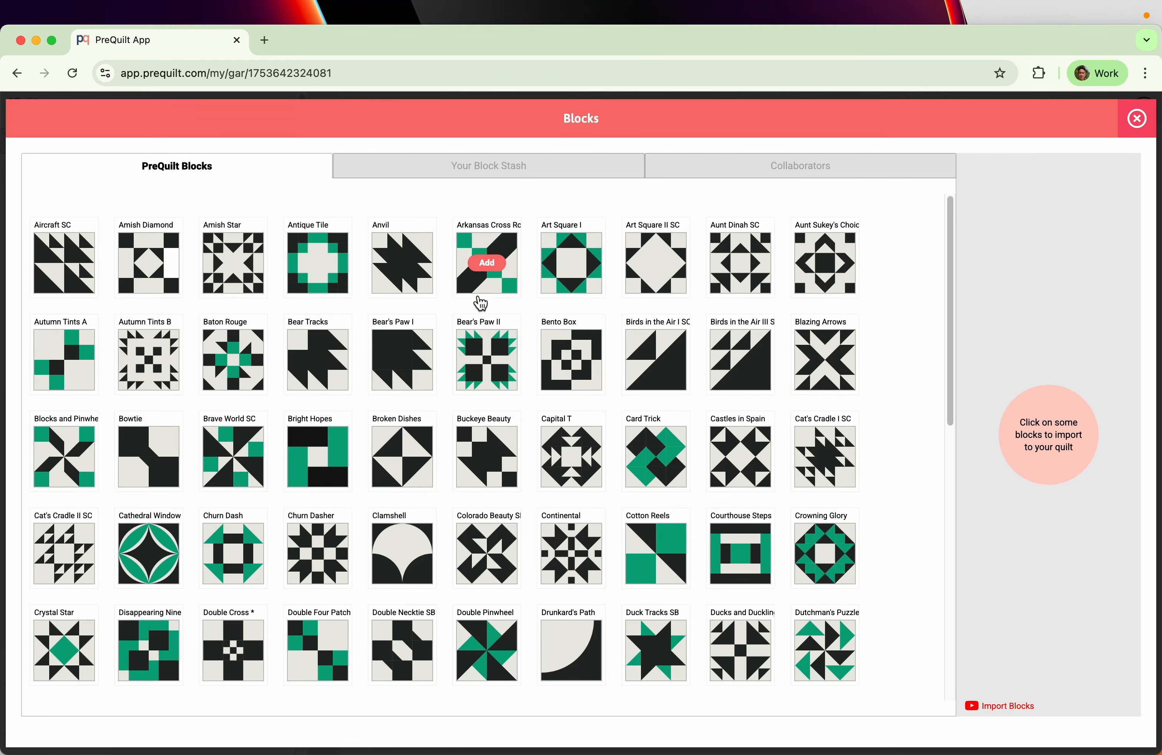
pyautogui.click(586, 276)
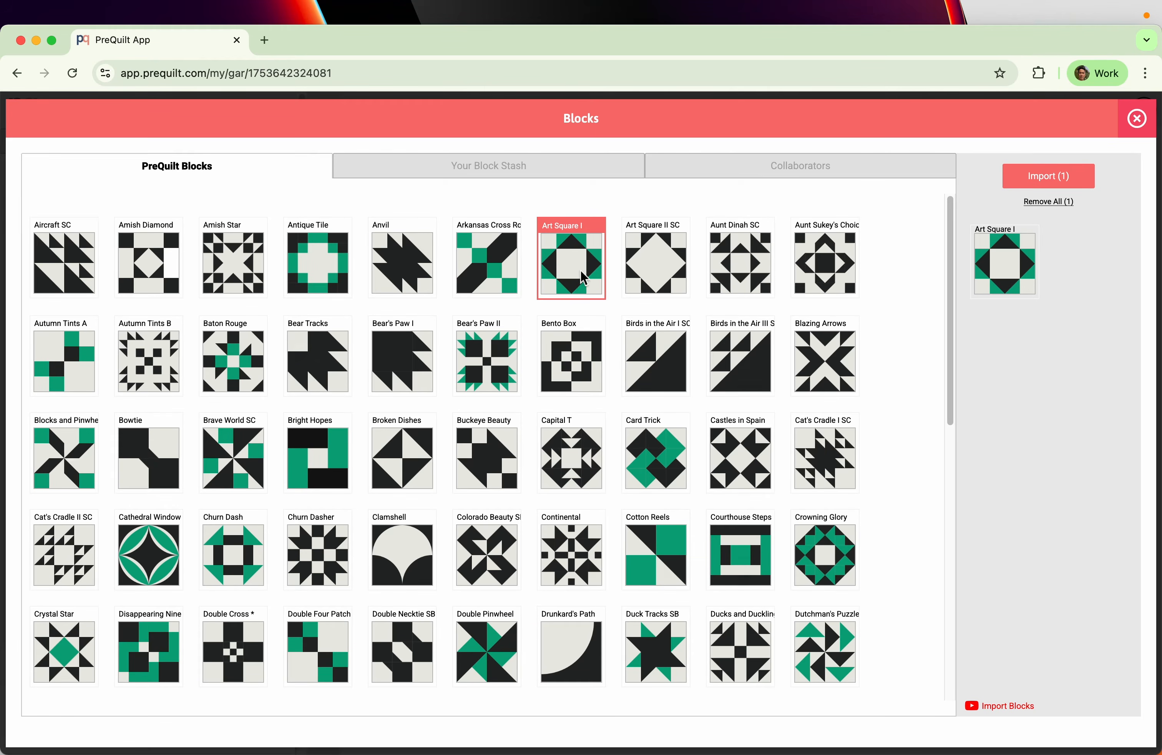
pyautogui.moveTo(58, 454)
pyautogui.scroll(-4, 64, 467)
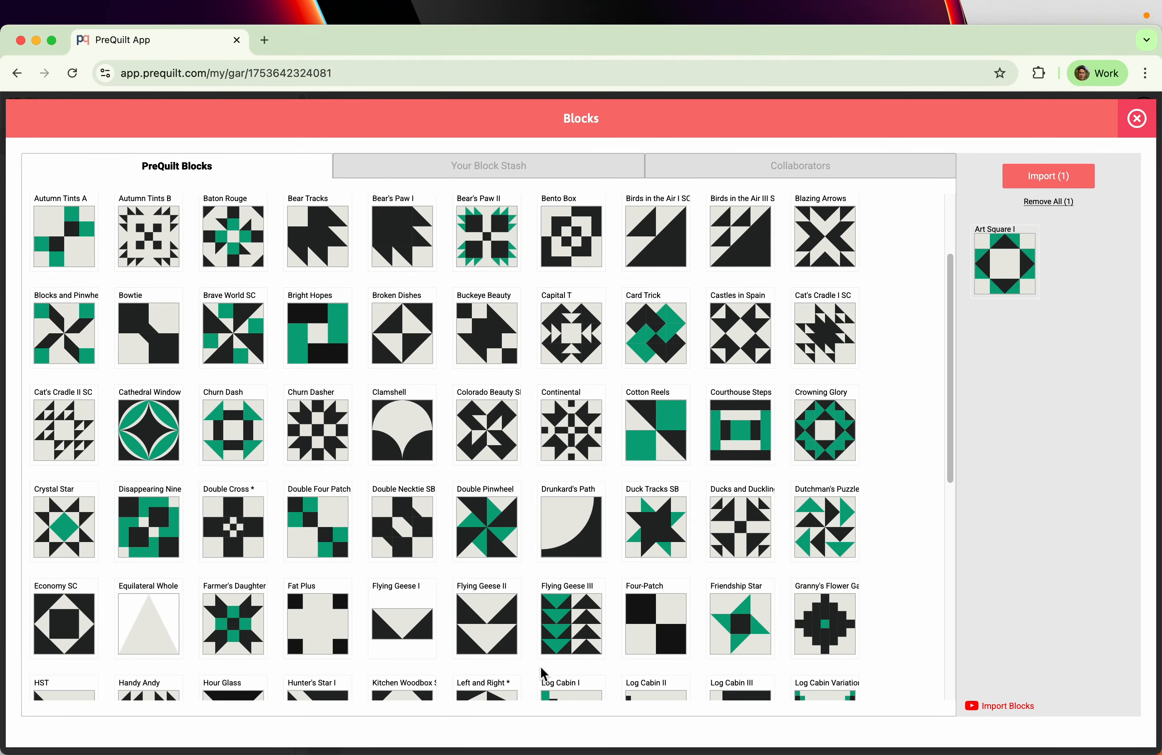
pyautogui.click(739, 622)
pyautogui.click(1048, 178)
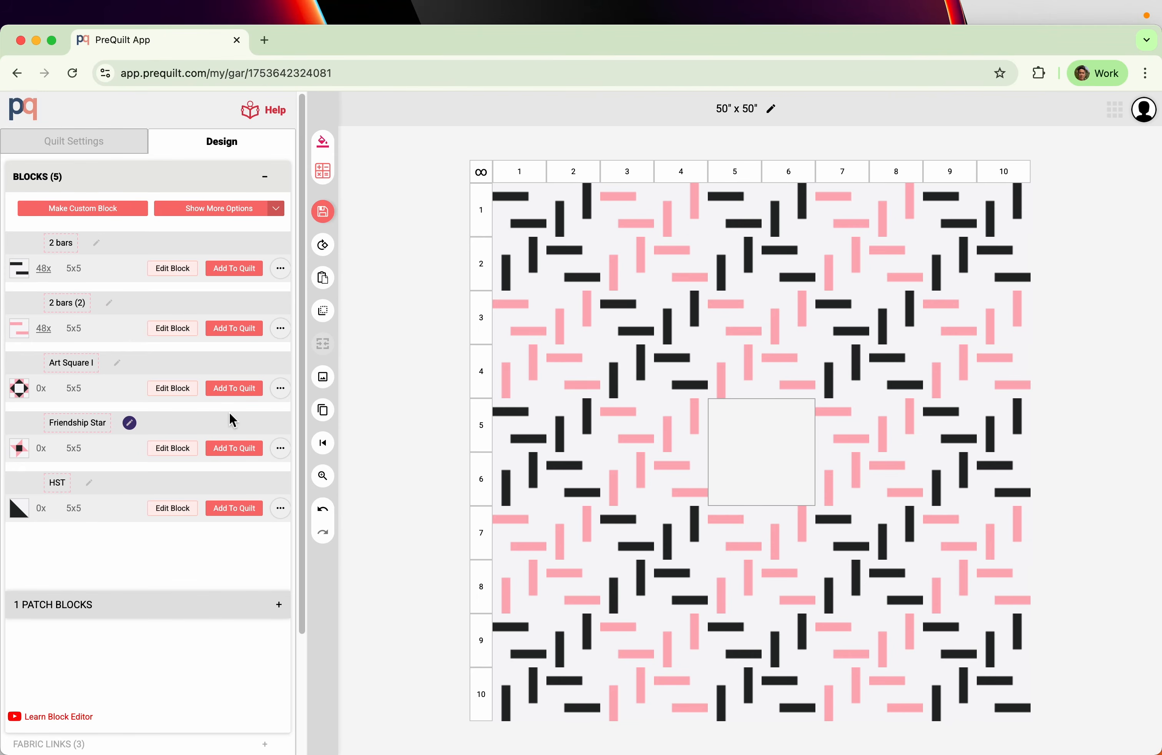
# Step: Place the Art Square I block in the merged central cell and scale the block up by 100% to fit
pyautogui.click(759, 446)
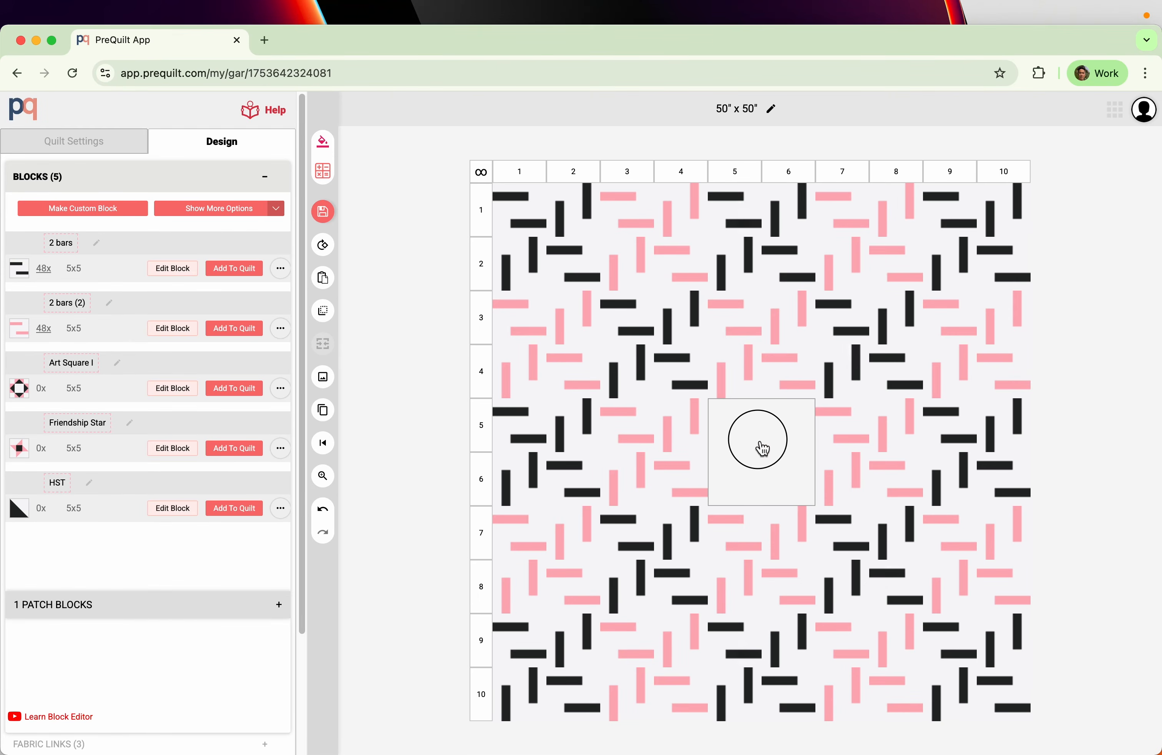
pyautogui.click(238, 395)
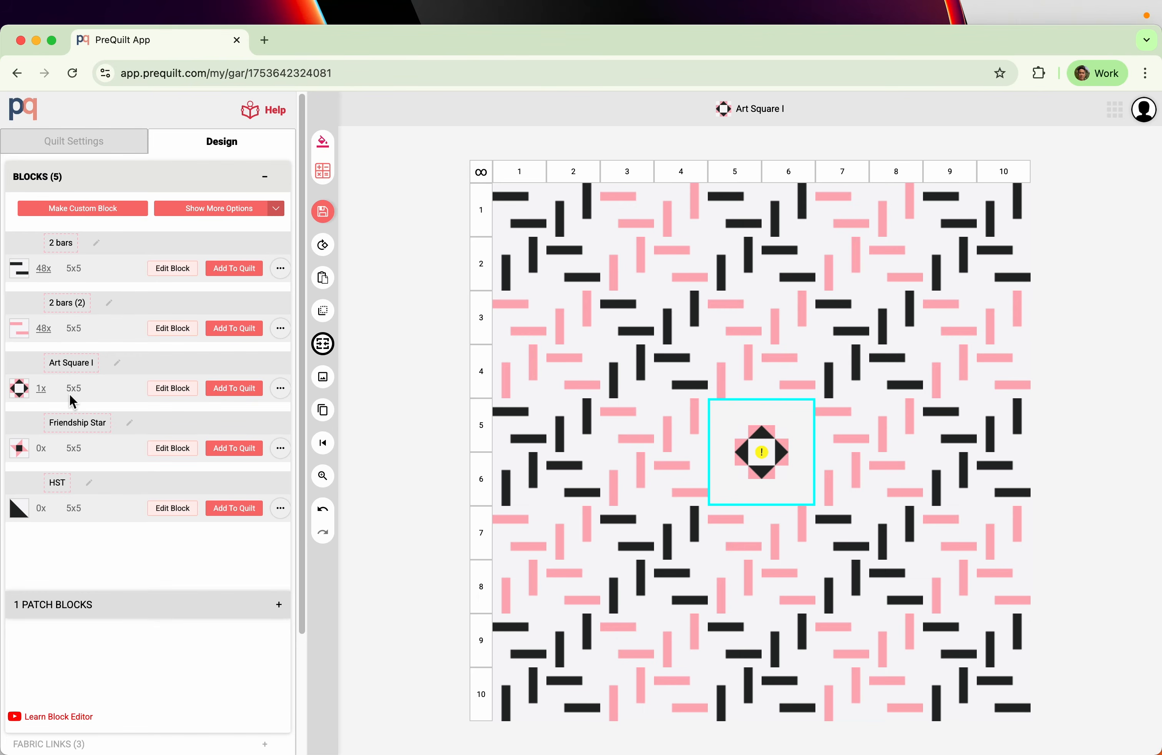
pyautogui.click(760, 475)
pyautogui.click(749, 473)
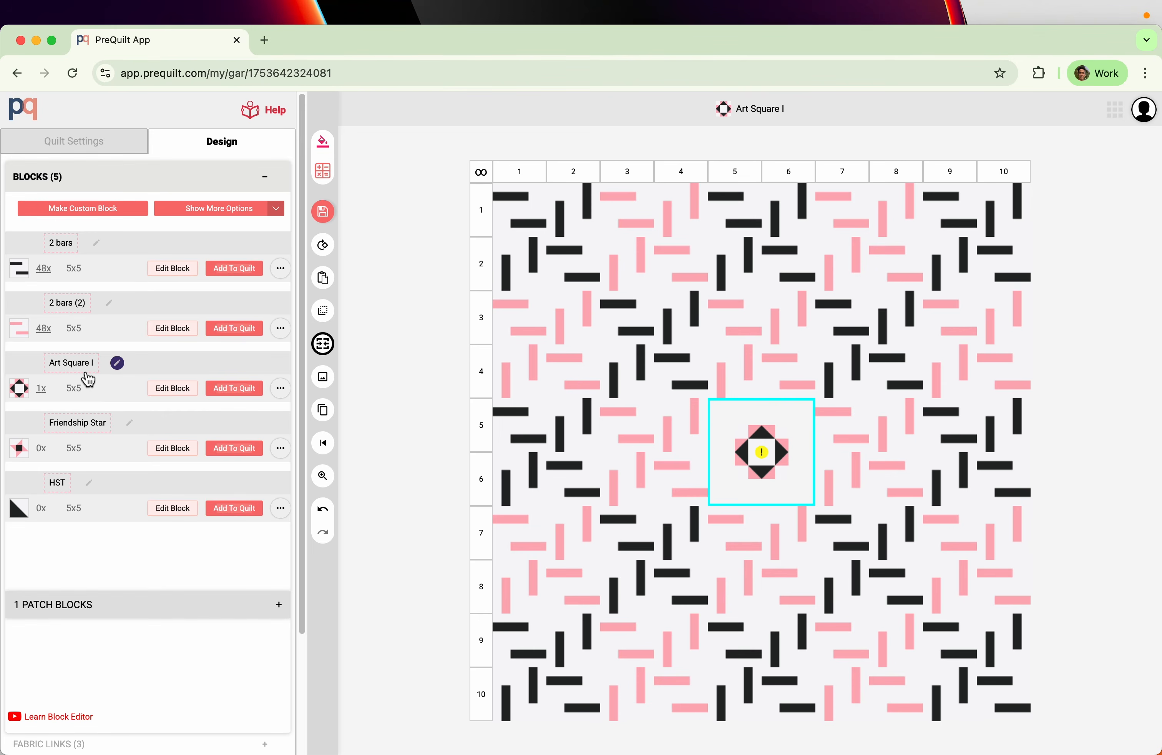
pyautogui.click(410, 453)
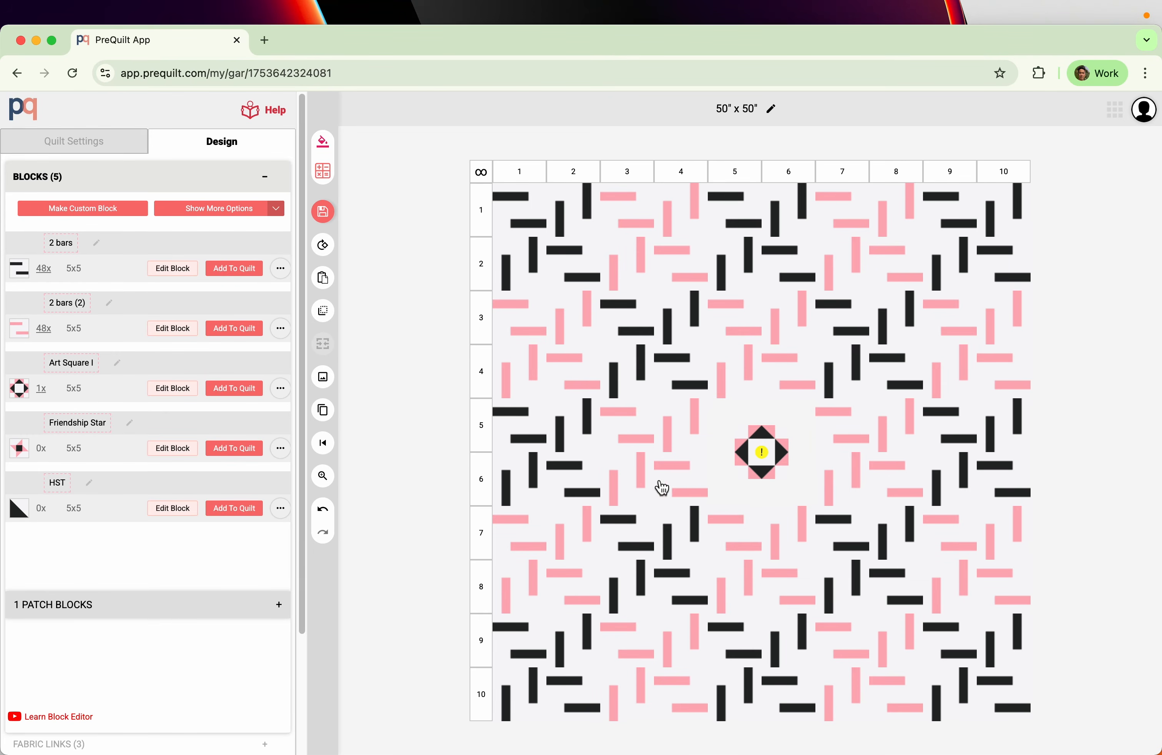
pyautogui.click(783, 453)
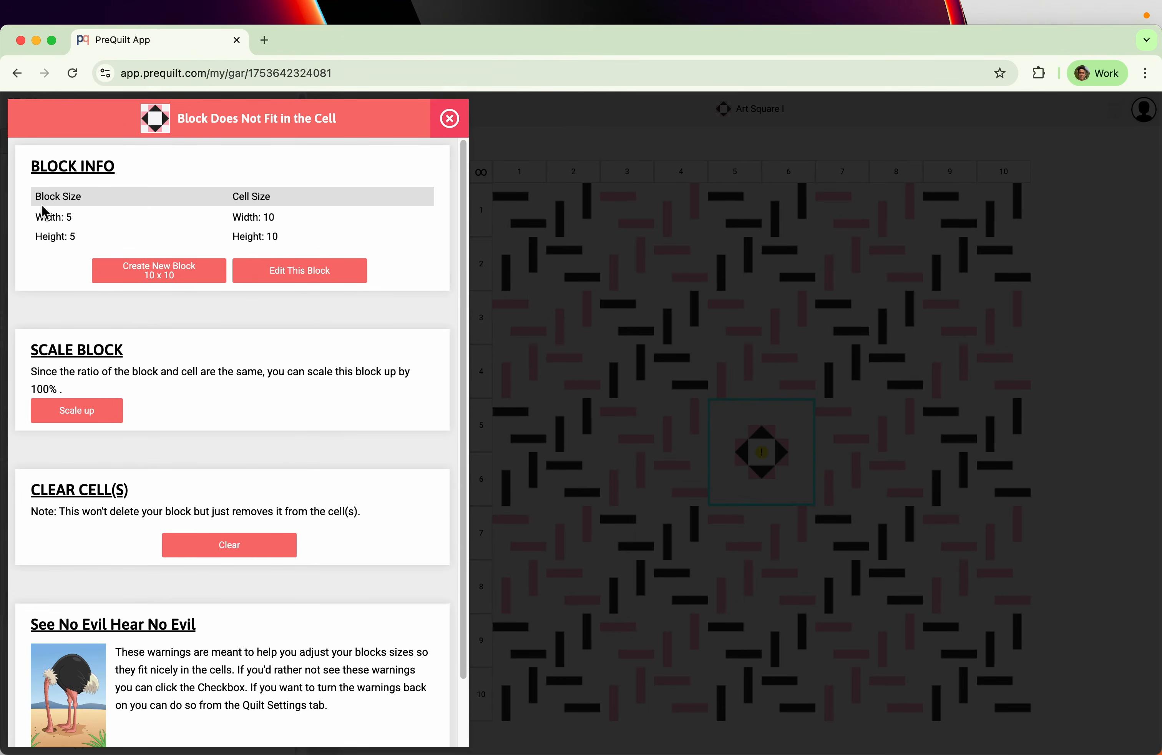
pyautogui.click(82, 417)
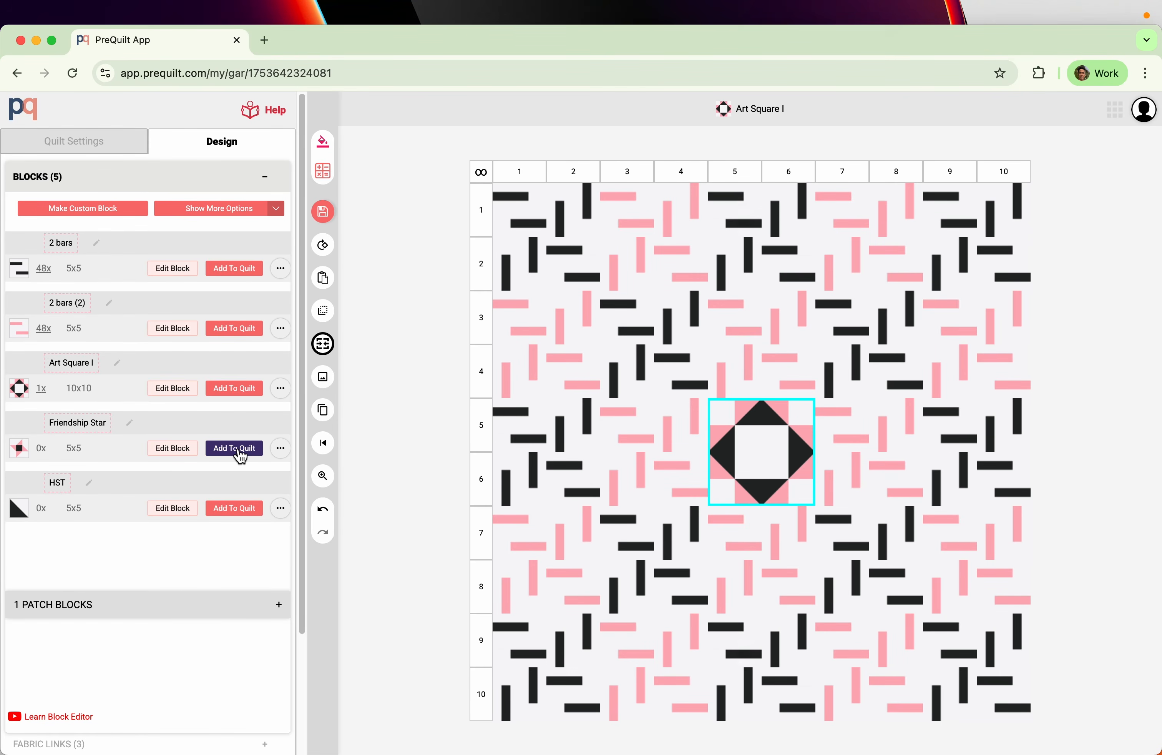
# Step: Replace the block in the merged central cell with Friendship Star and scale that block to 10" wide
pyautogui.click(239, 448)
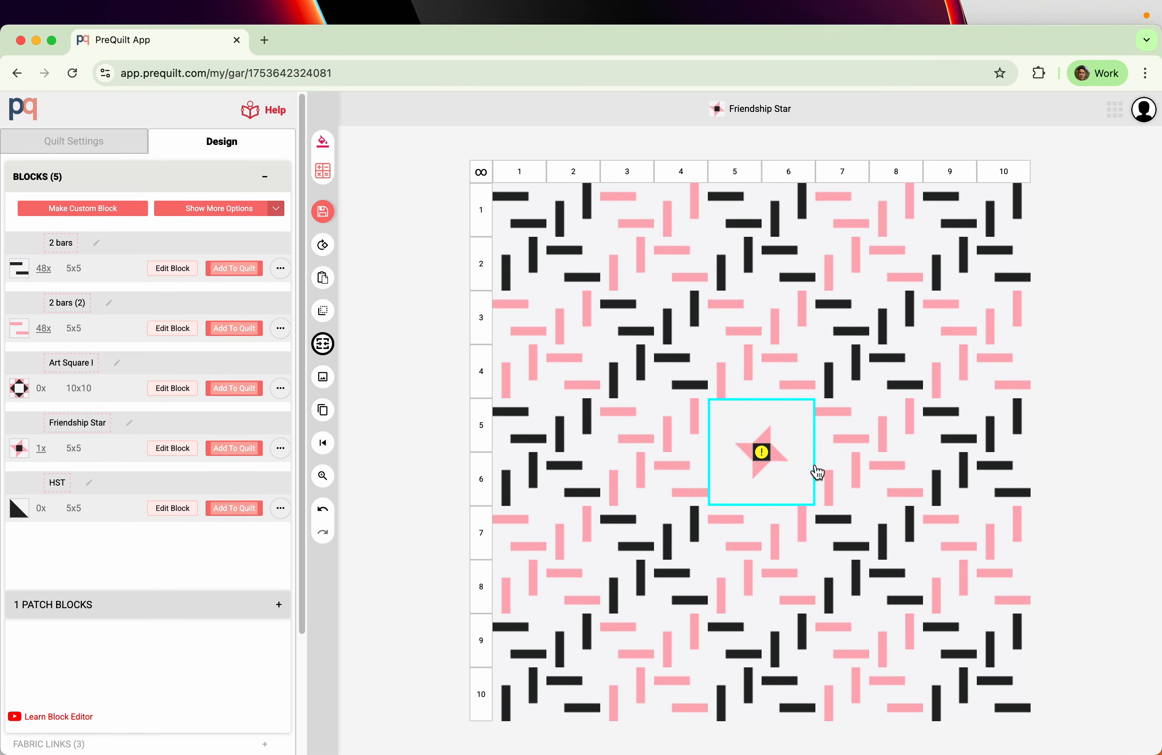
pyautogui.click(280, 448)
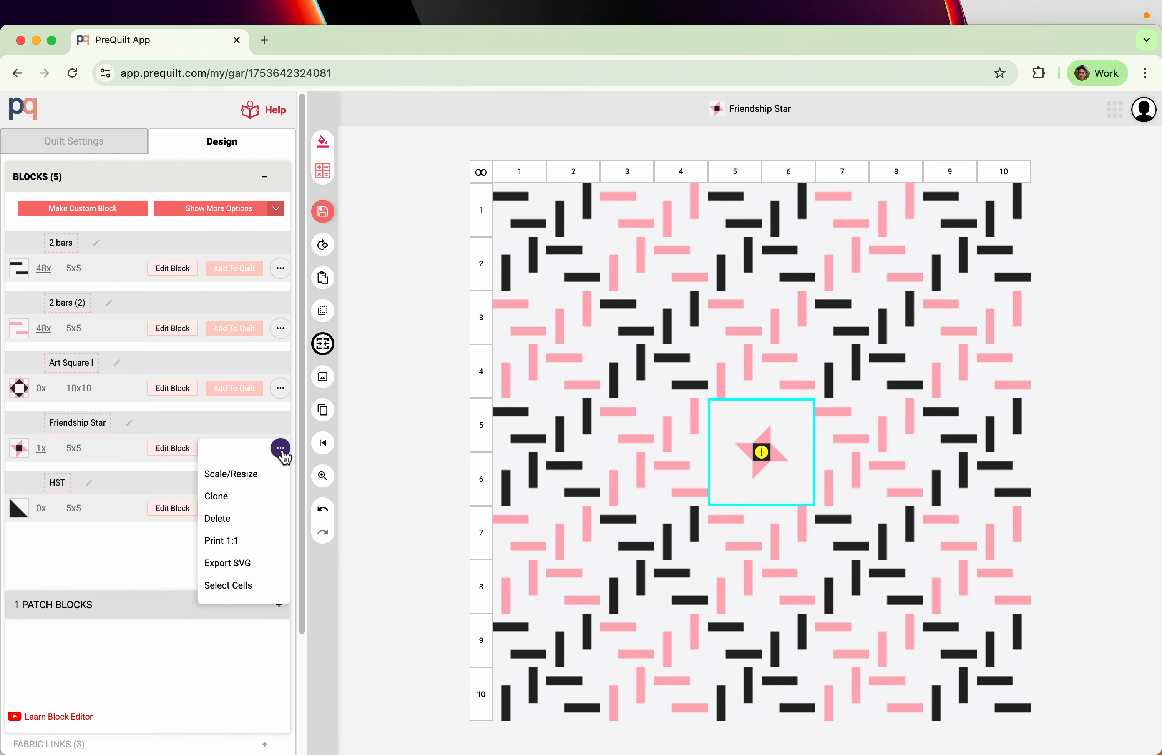
pyautogui.click(251, 484)
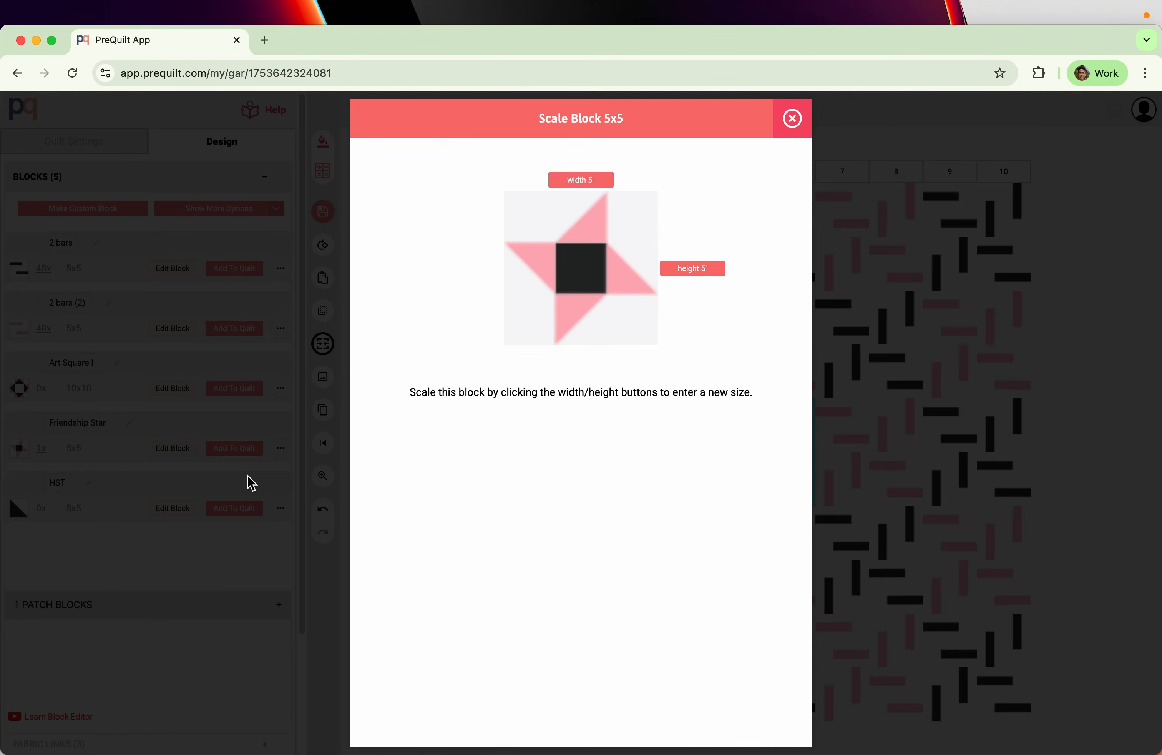
pyautogui.click(609, 186)
pyautogui.moveTo(561, 174); pyautogui.dragTo(439, 173)
pyautogui.write('10')
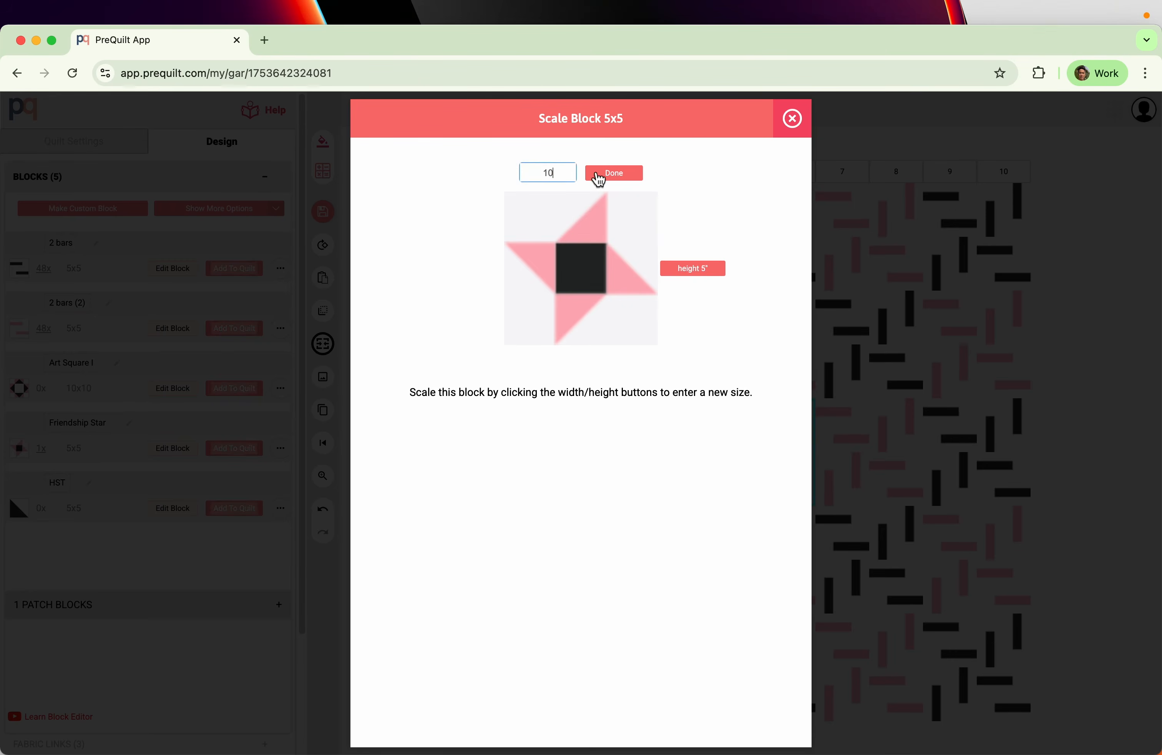
pyautogui.click(621, 176)
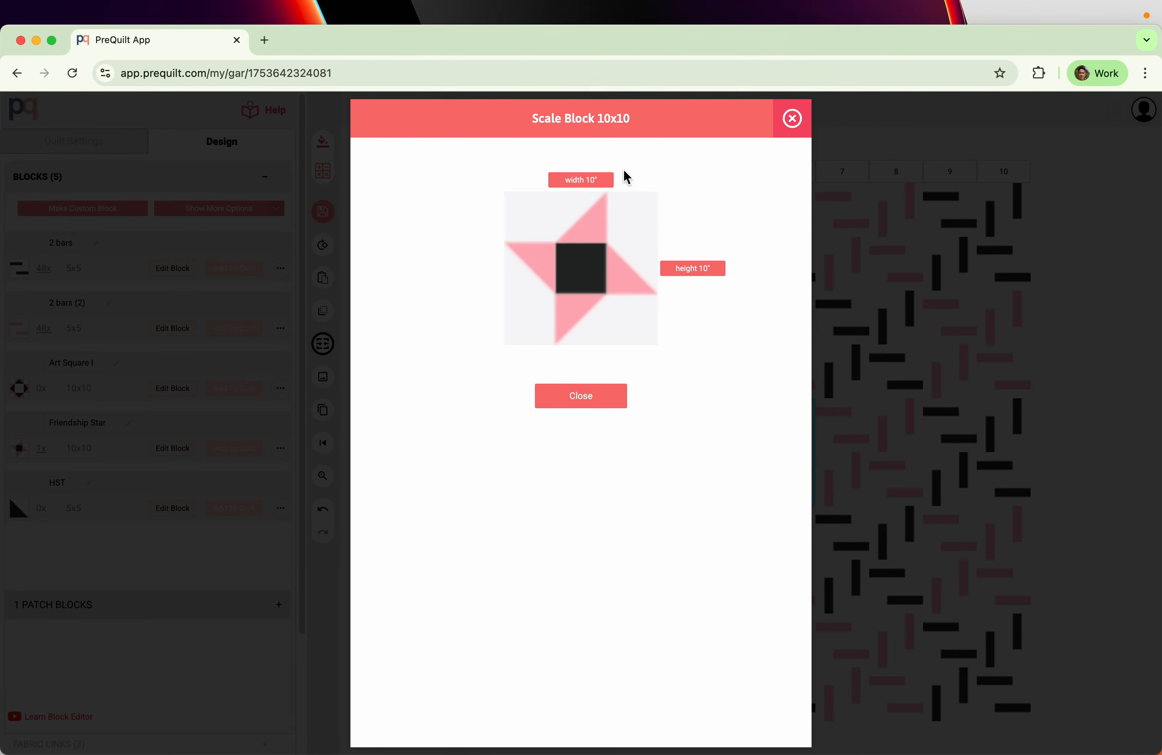
pyautogui.click(600, 401)
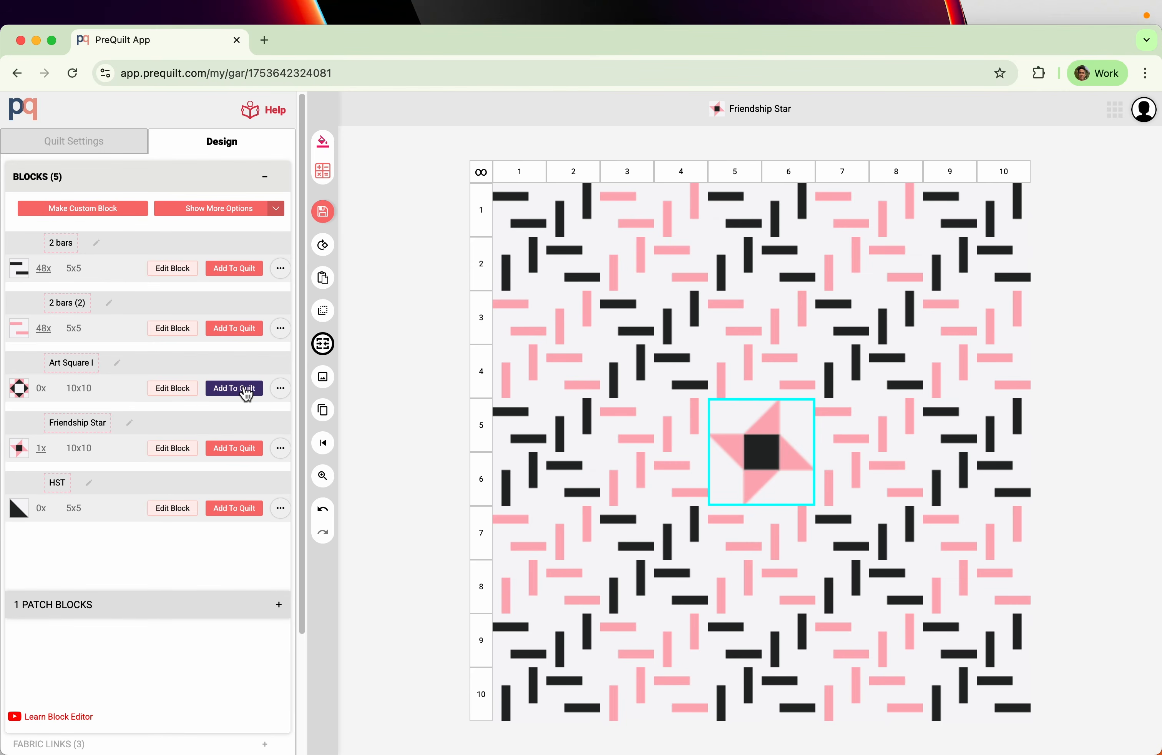
# Step: Add the 10x10 Art Square I block to the merged central cell again
pyautogui.click(245, 390)
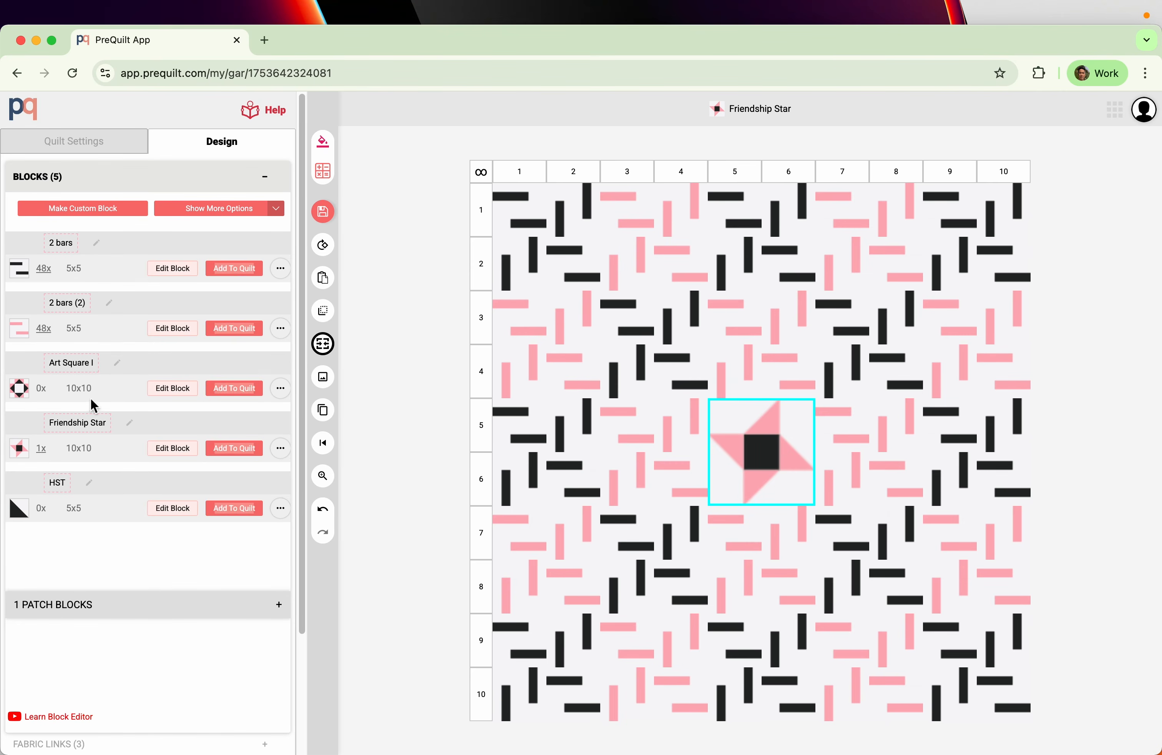
# Step: Switch the merged central cell between Friendship Star and Art Square I, leaving Art Square I in place, and deselect the cell
pyautogui.click(236, 391)
pyautogui.click(234, 448)
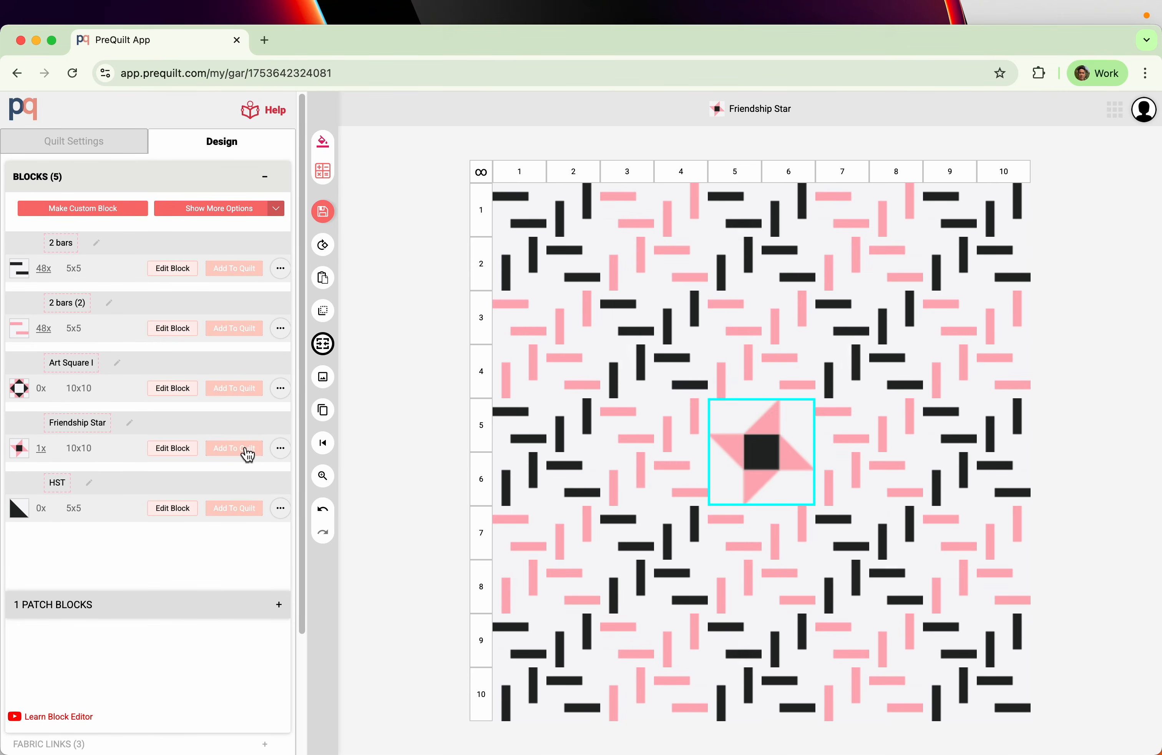
pyautogui.click(239, 391)
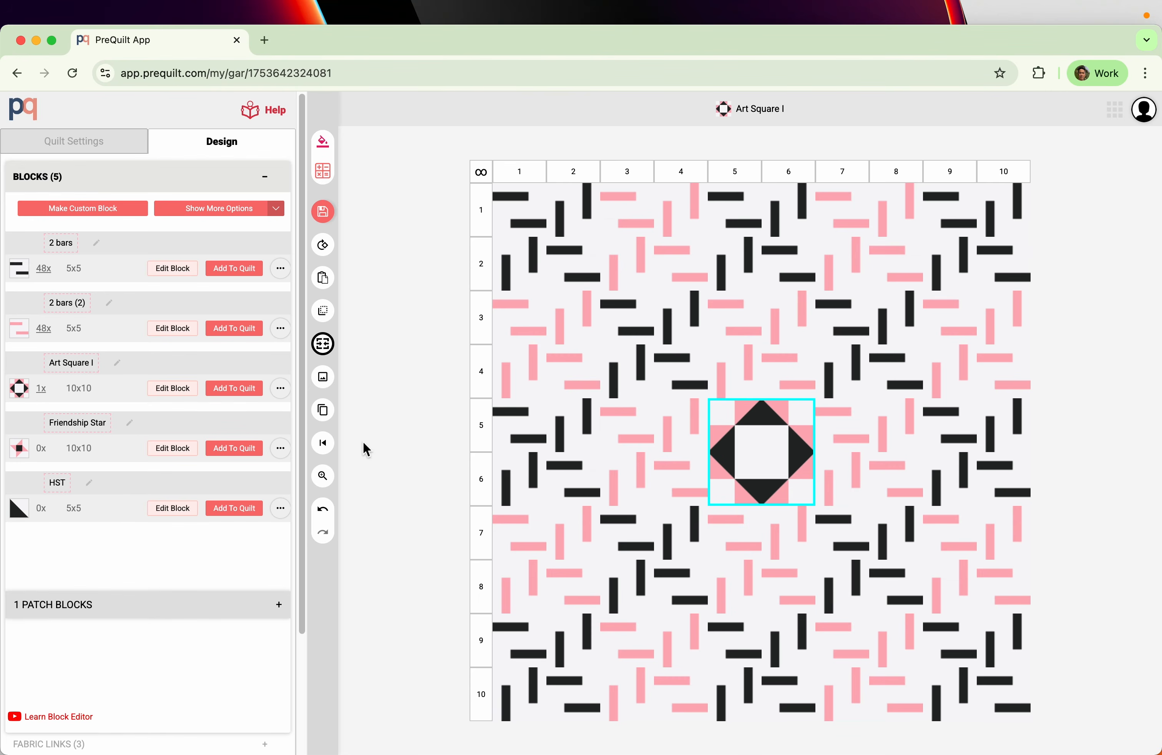
pyautogui.click(406, 468)
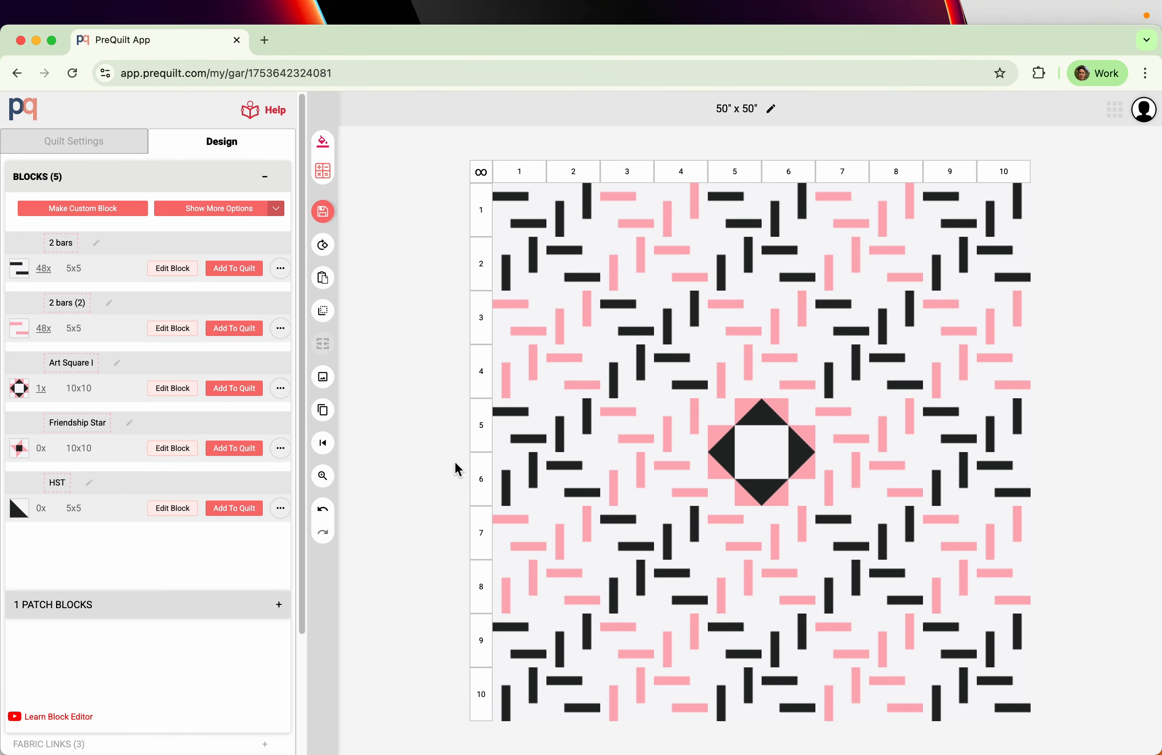
# Step: Browse the prints for fabric link A and apply the Tiny Stripe print to it
pyautogui.click(184, 178)
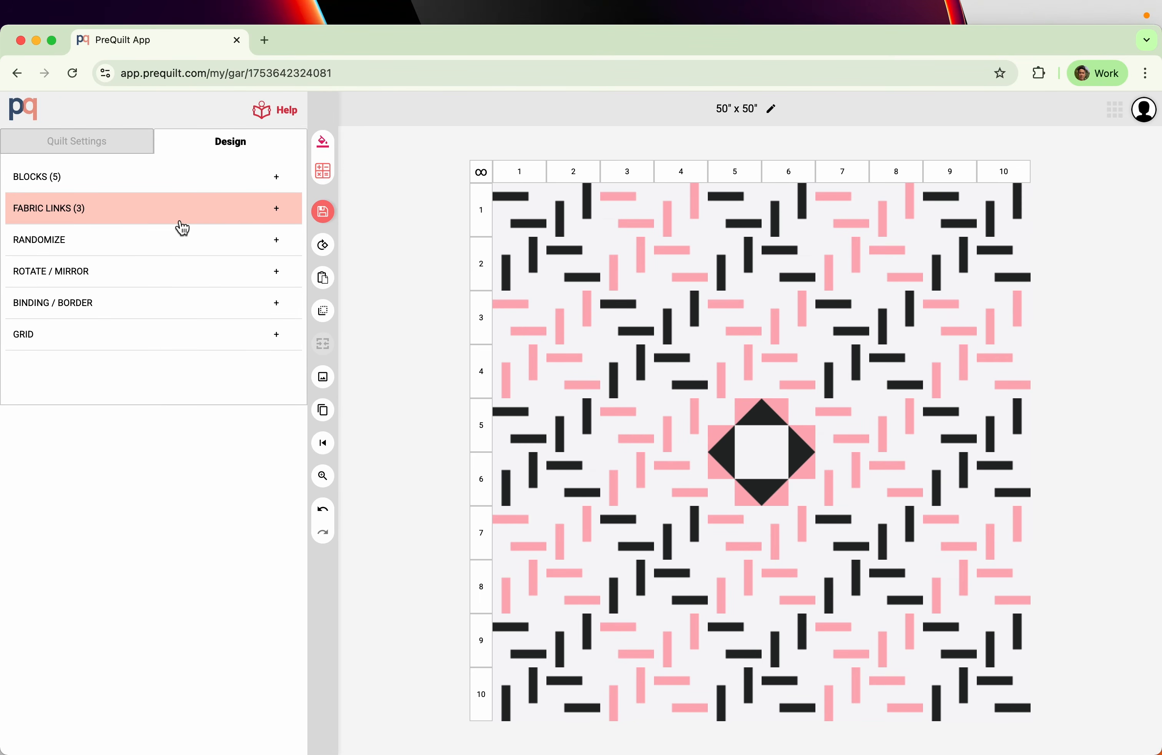
pyautogui.click(183, 227)
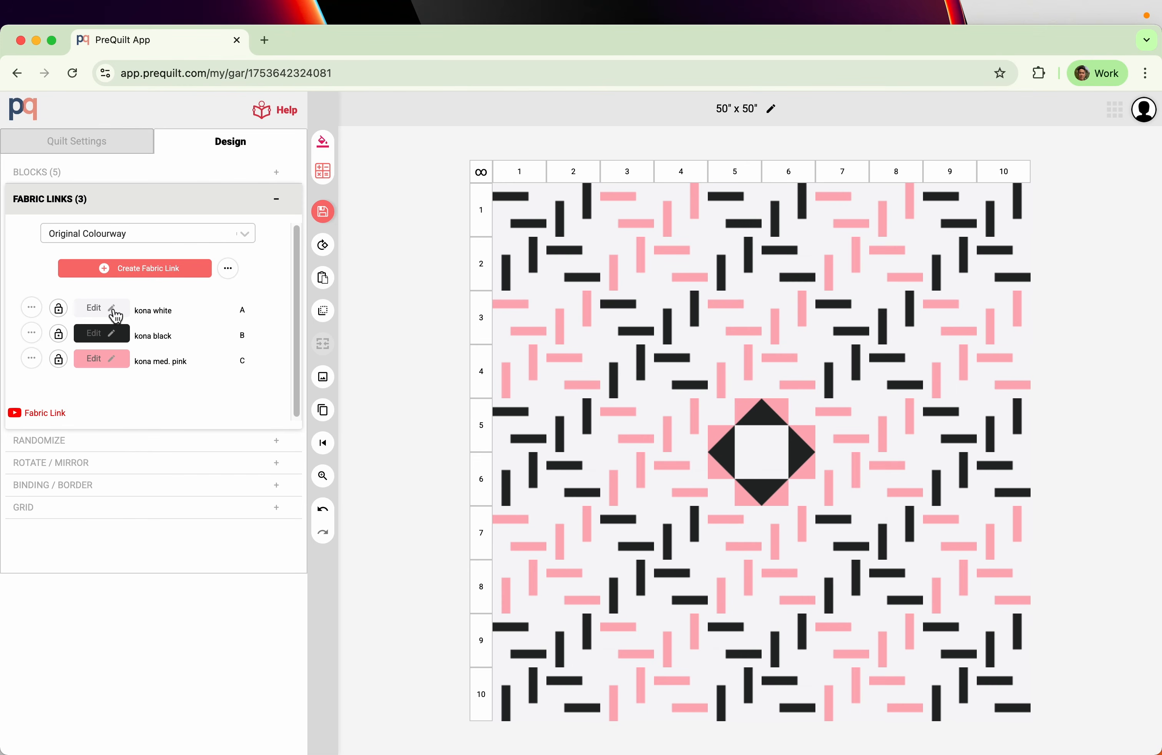
pyautogui.click(112, 308)
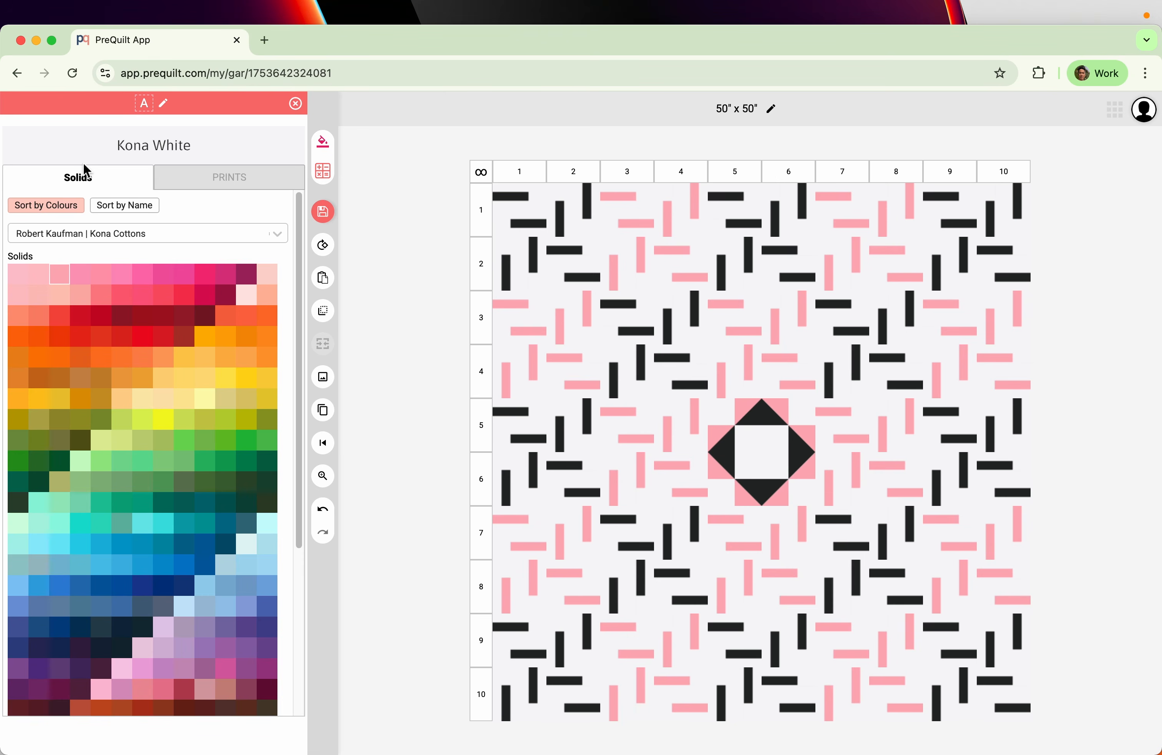
pyautogui.click(227, 189)
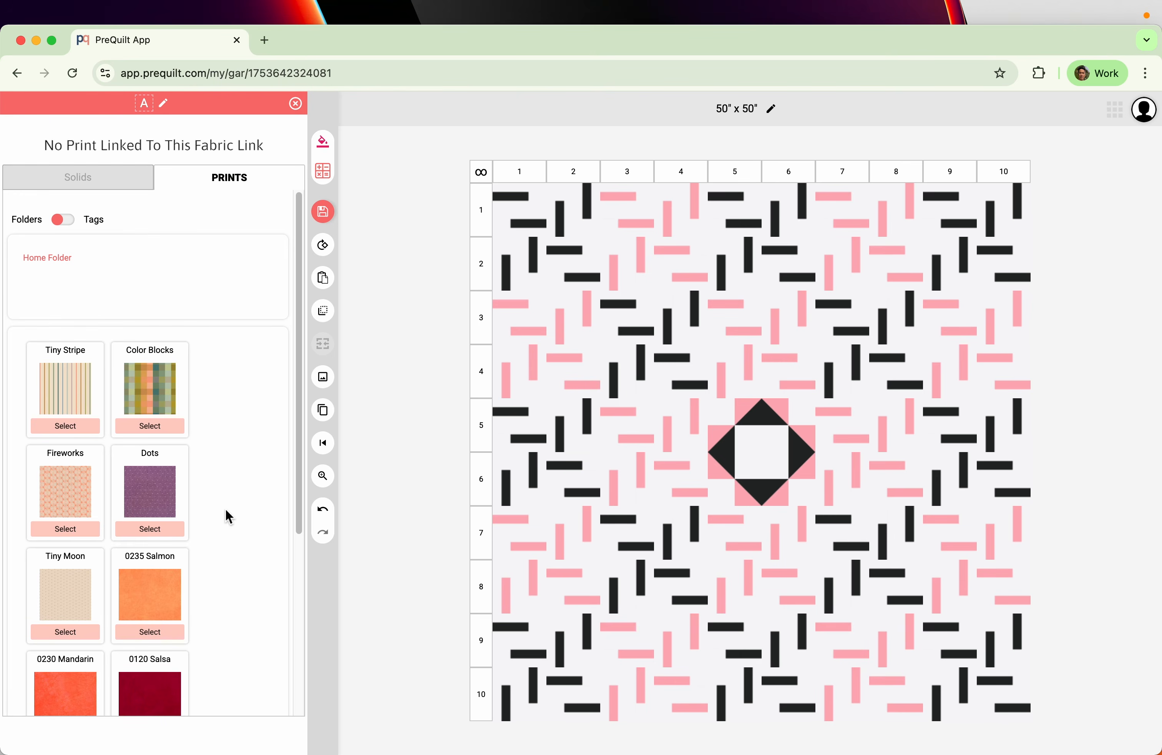
pyautogui.scroll(-5, 225, 532)
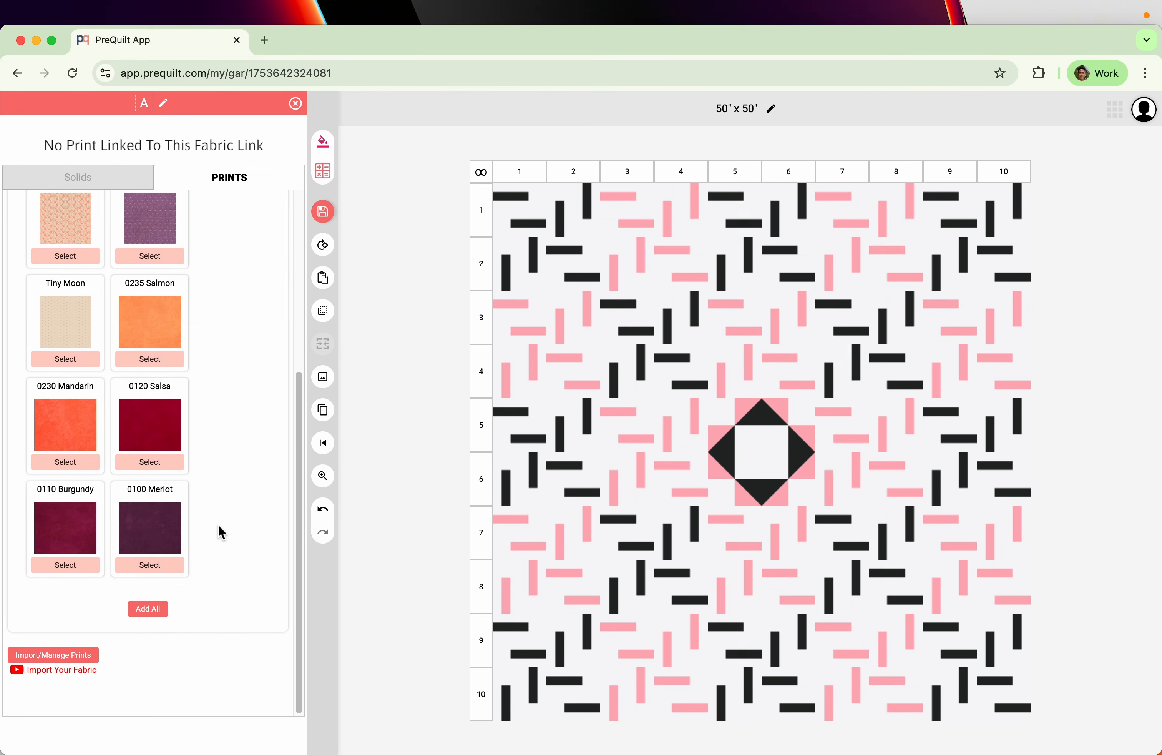
pyautogui.scroll(5, 218, 525)
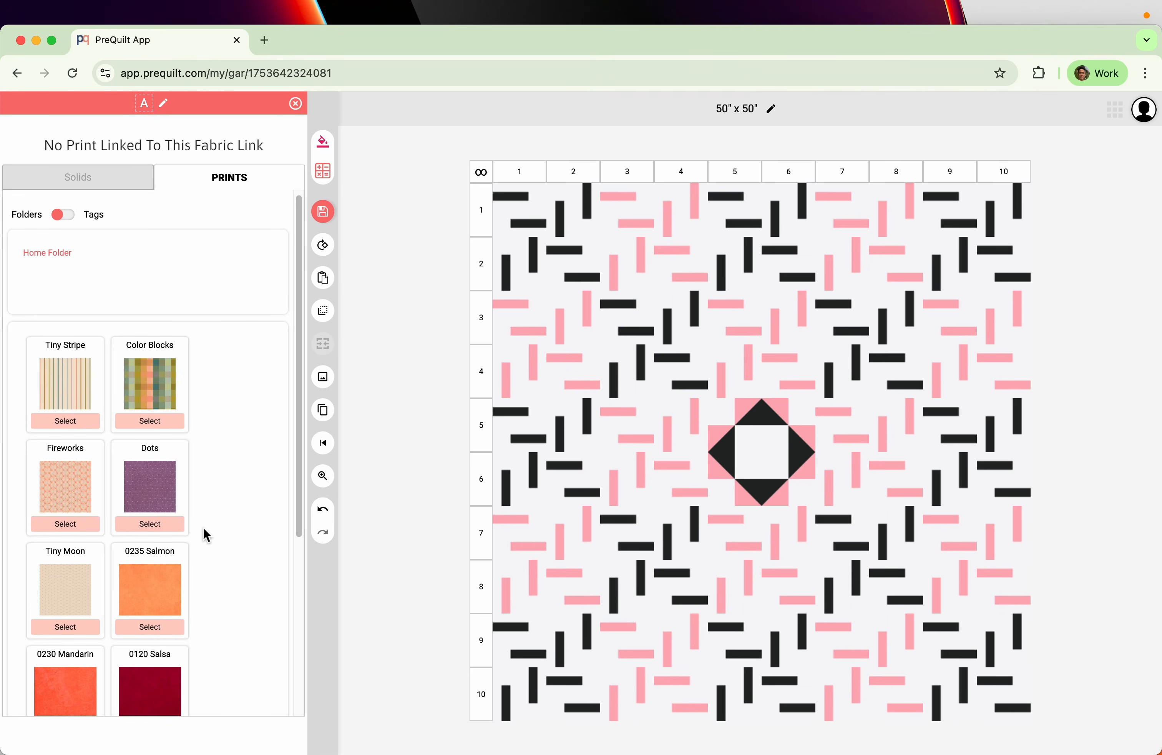
pyautogui.click(66, 422)
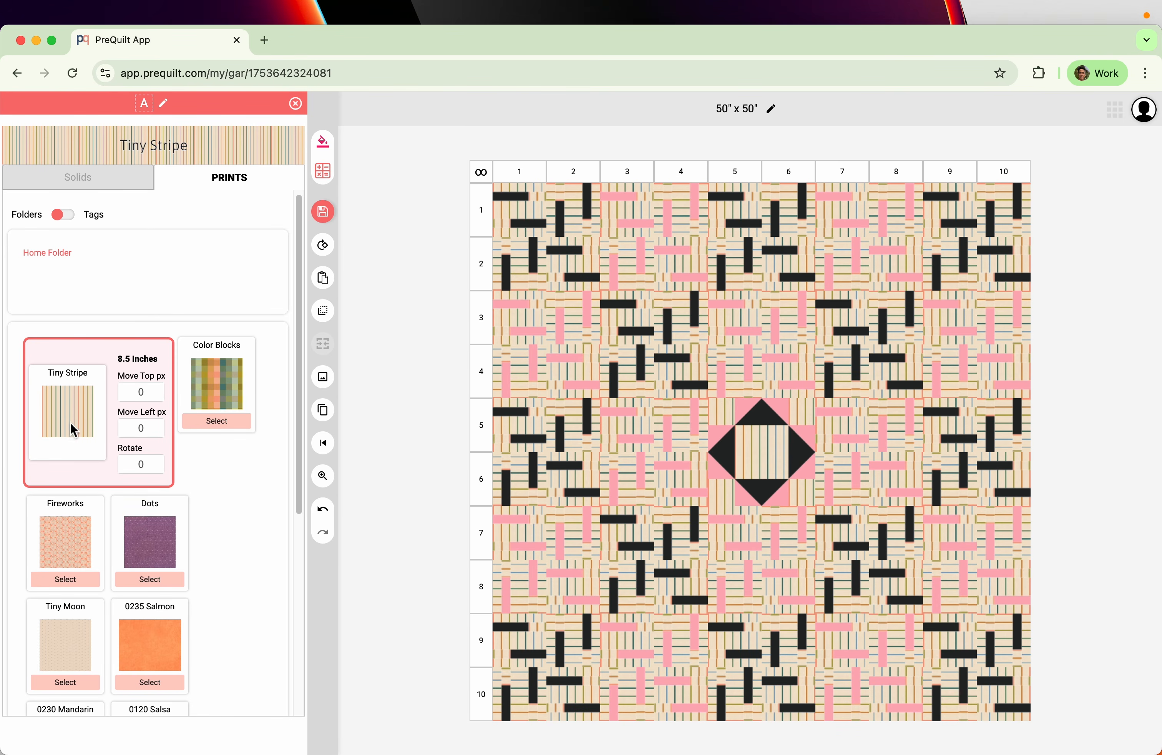
# Step: Change fabric link A to the Tiny Moon print and finish editing the link
pyautogui.scroll(-6, 152, 588)
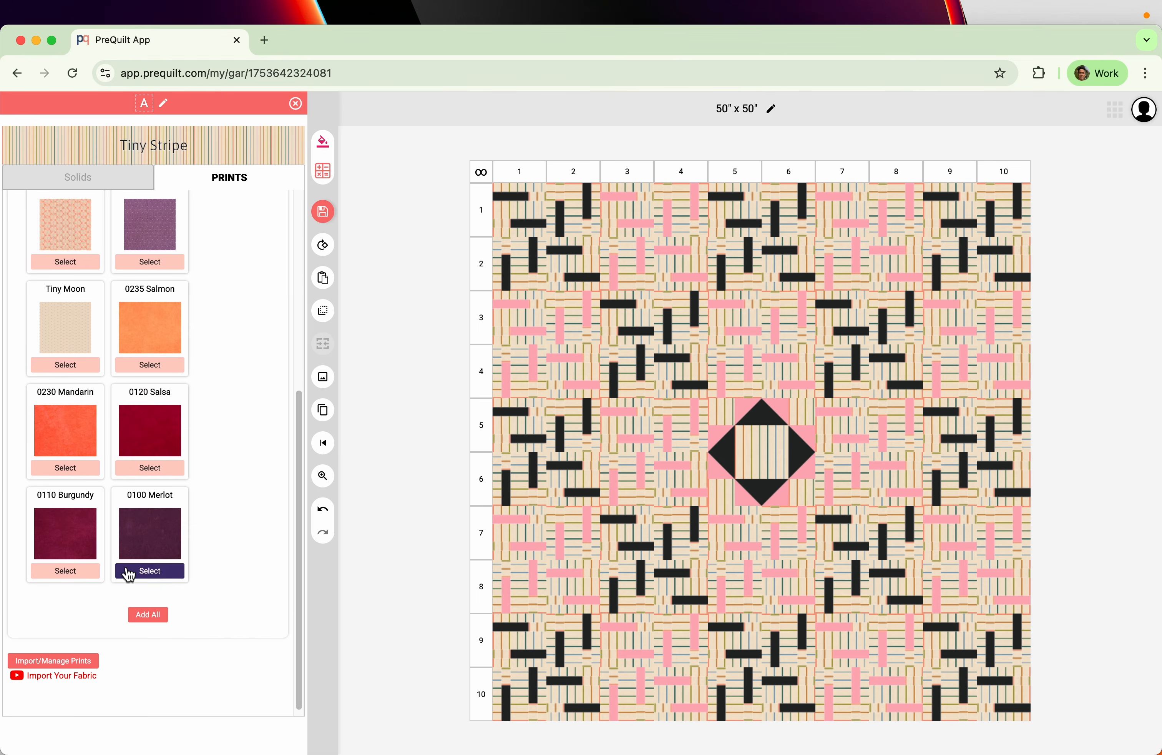
pyautogui.click(66, 364)
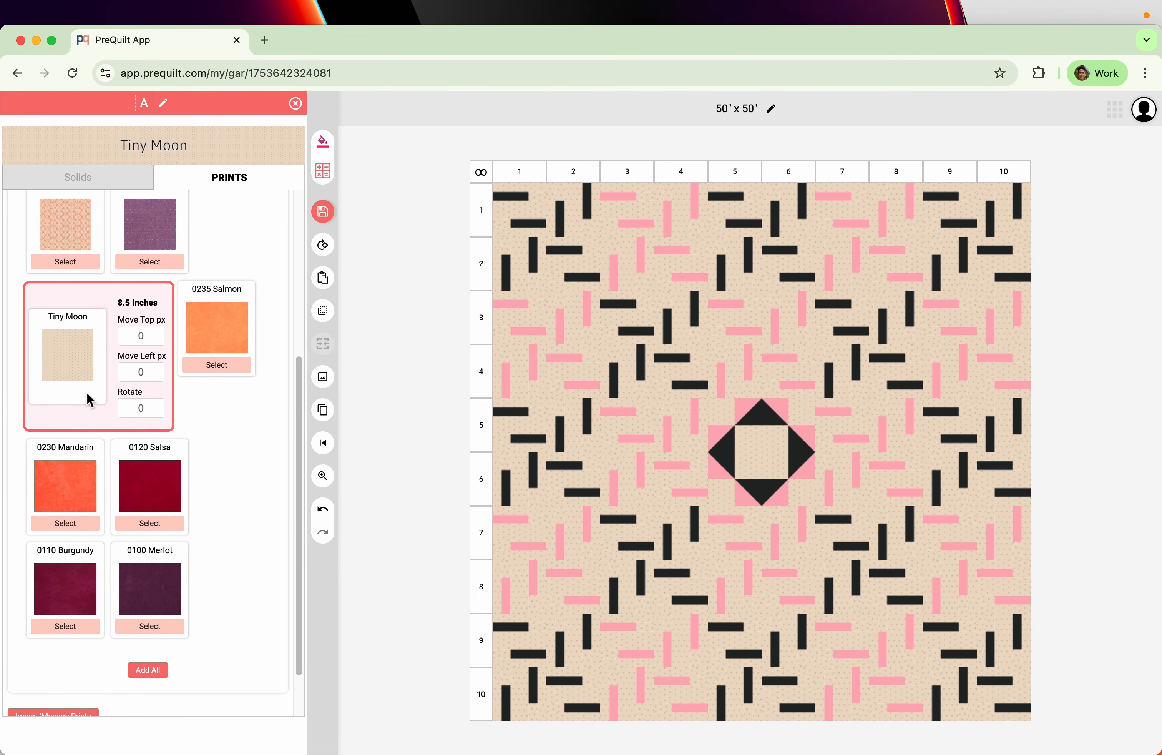
pyautogui.click(296, 103)
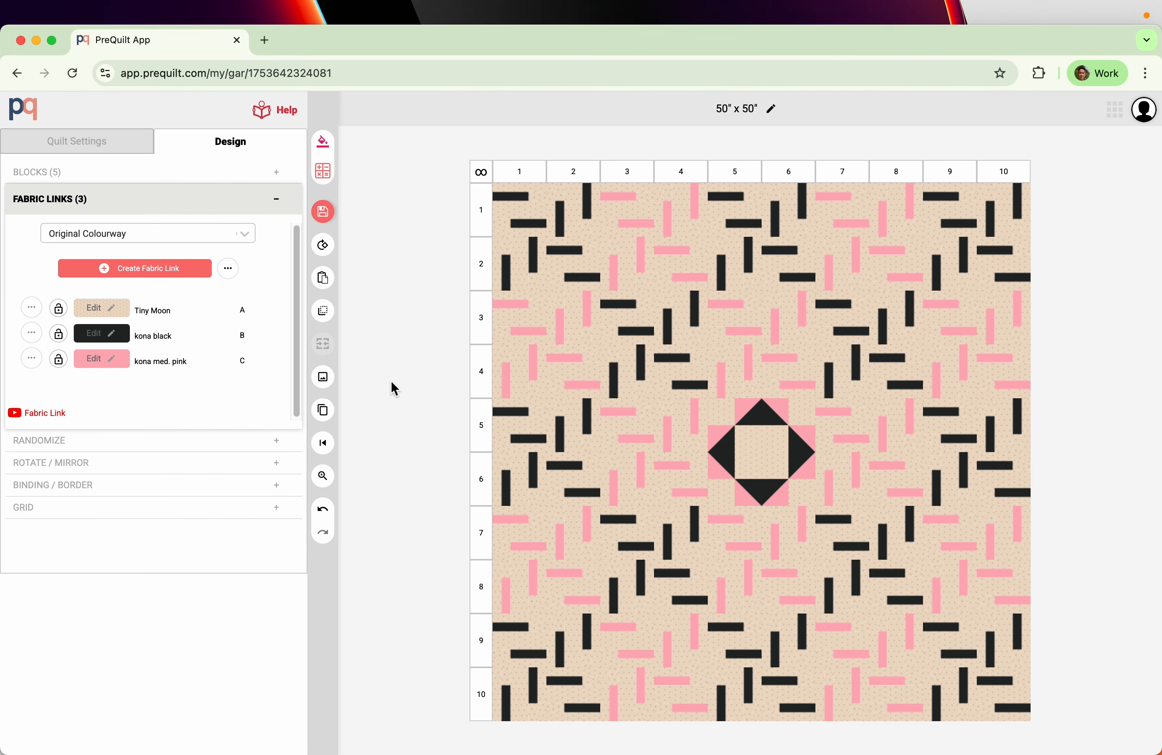
# Step: Try several red, orange and brown Kona solids on fabric link B and settle on Kona Gold
pyautogui.click(109, 339)
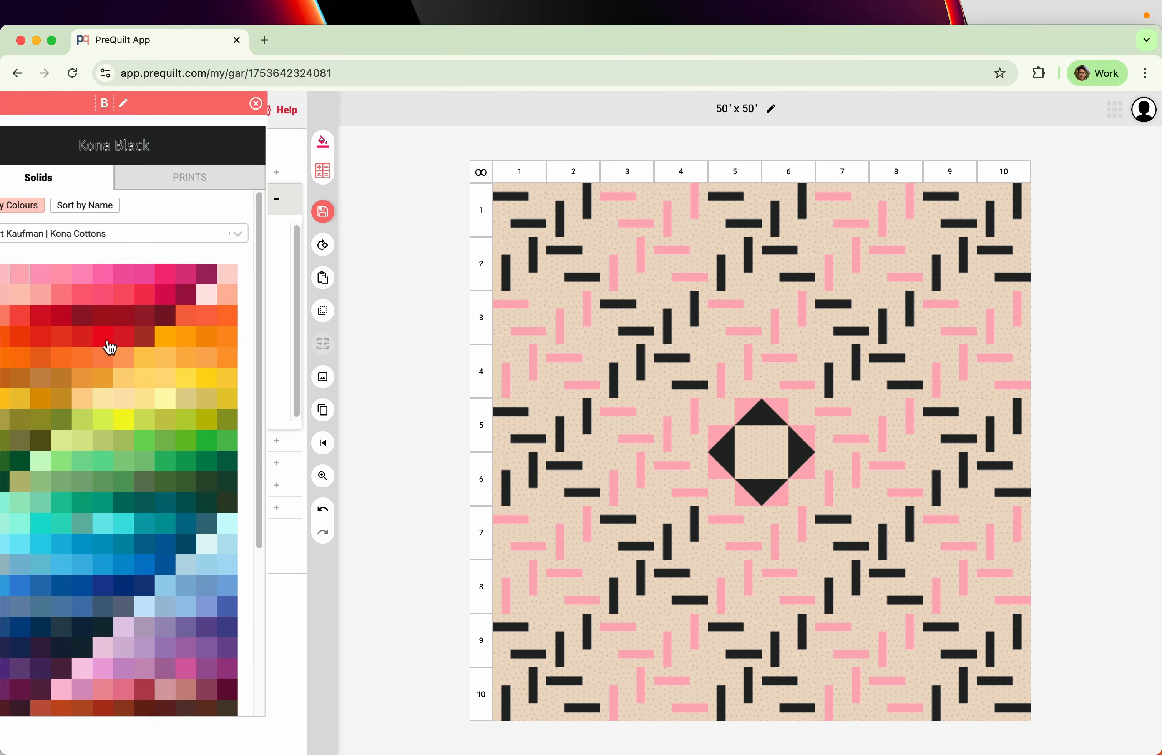
pyautogui.click(151, 344)
pyautogui.click(184, 337)
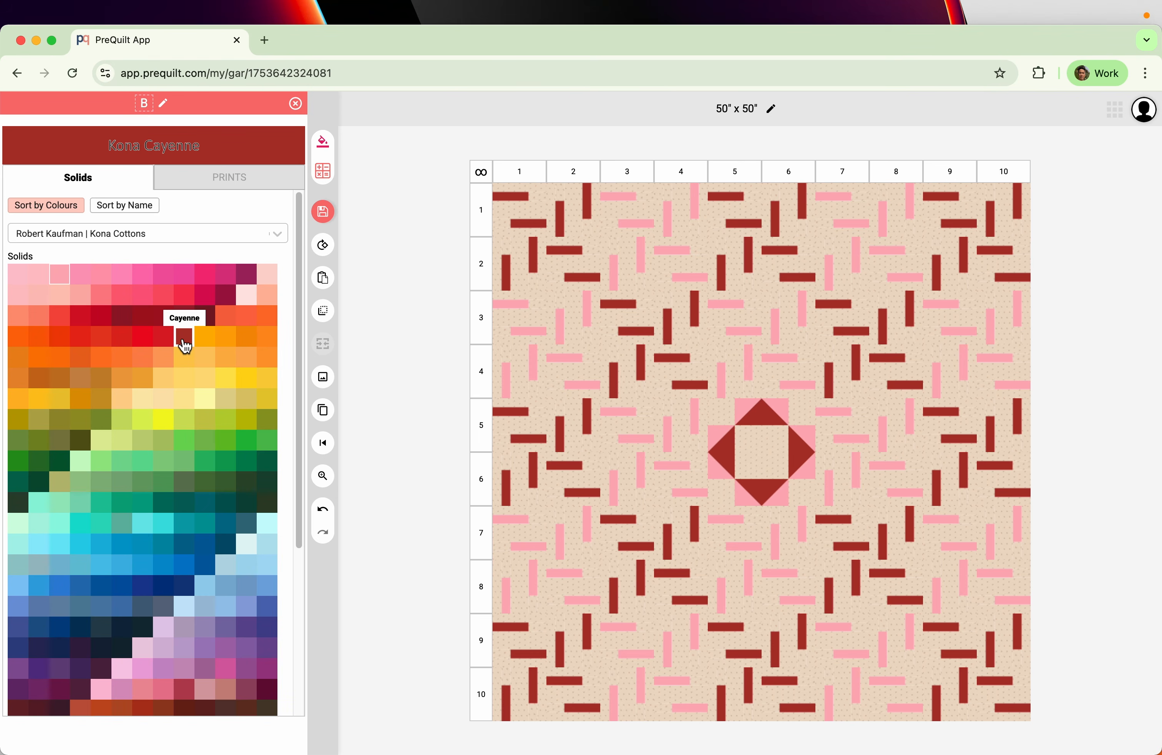
pyautogui.click(142, 378)
pyautogui.click(80, 377)
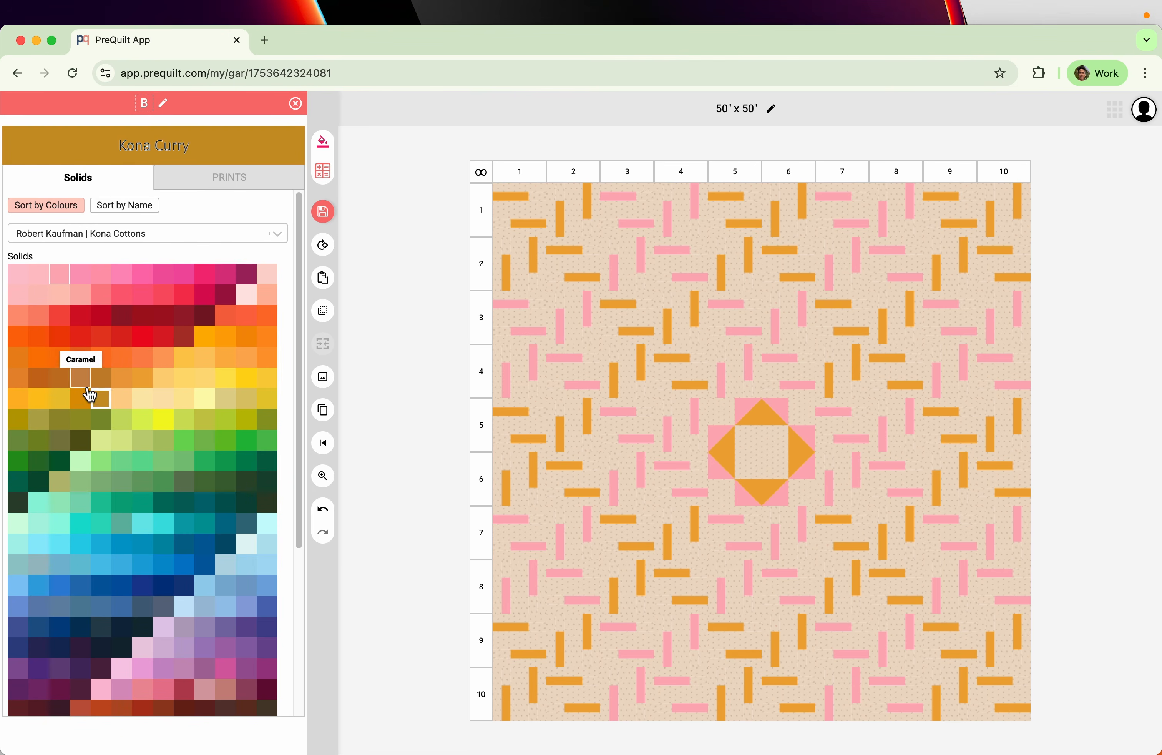
pyautogui.click(38, 378)
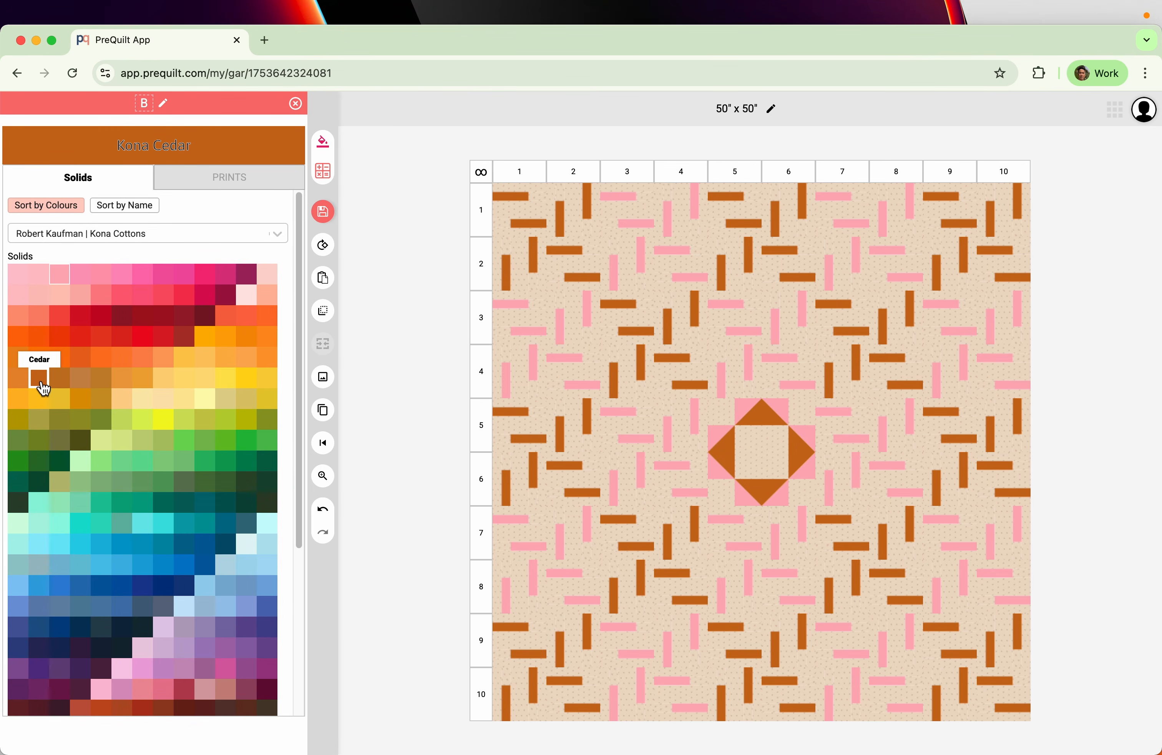
pyautogui.click(25, 378)
pyautogui.click(42, 380)
pyautogui.click(60, 381)
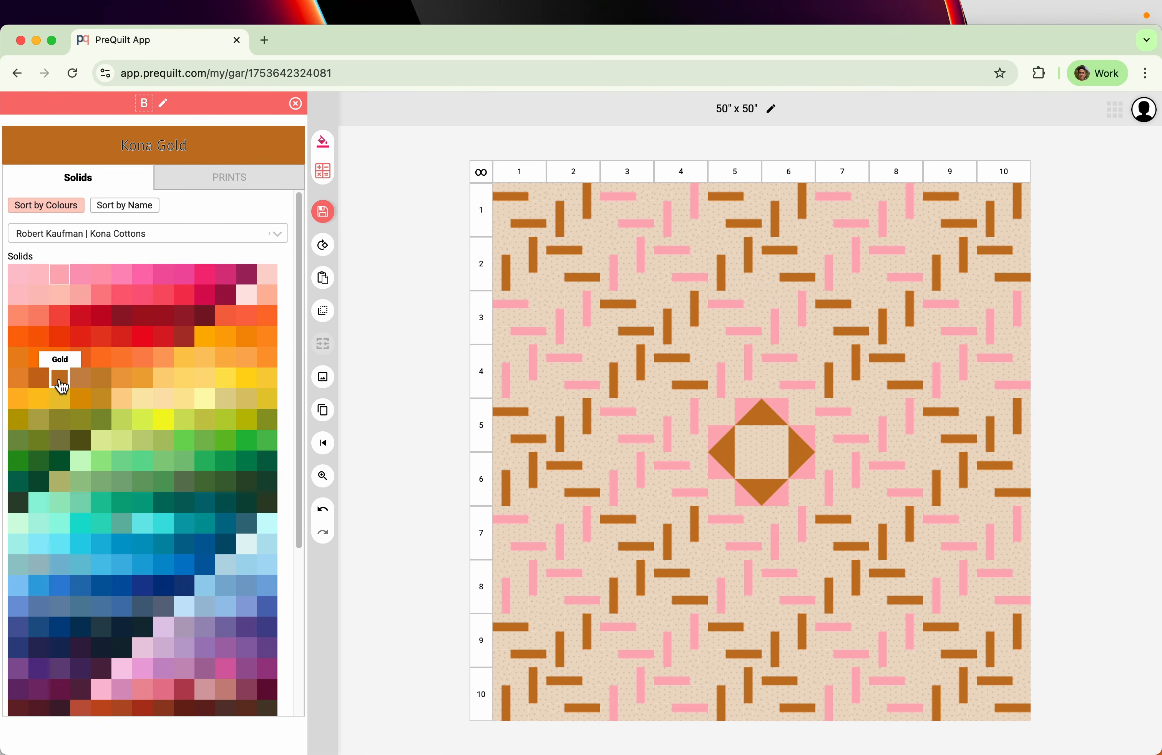
pyautogui.click(61, 385)
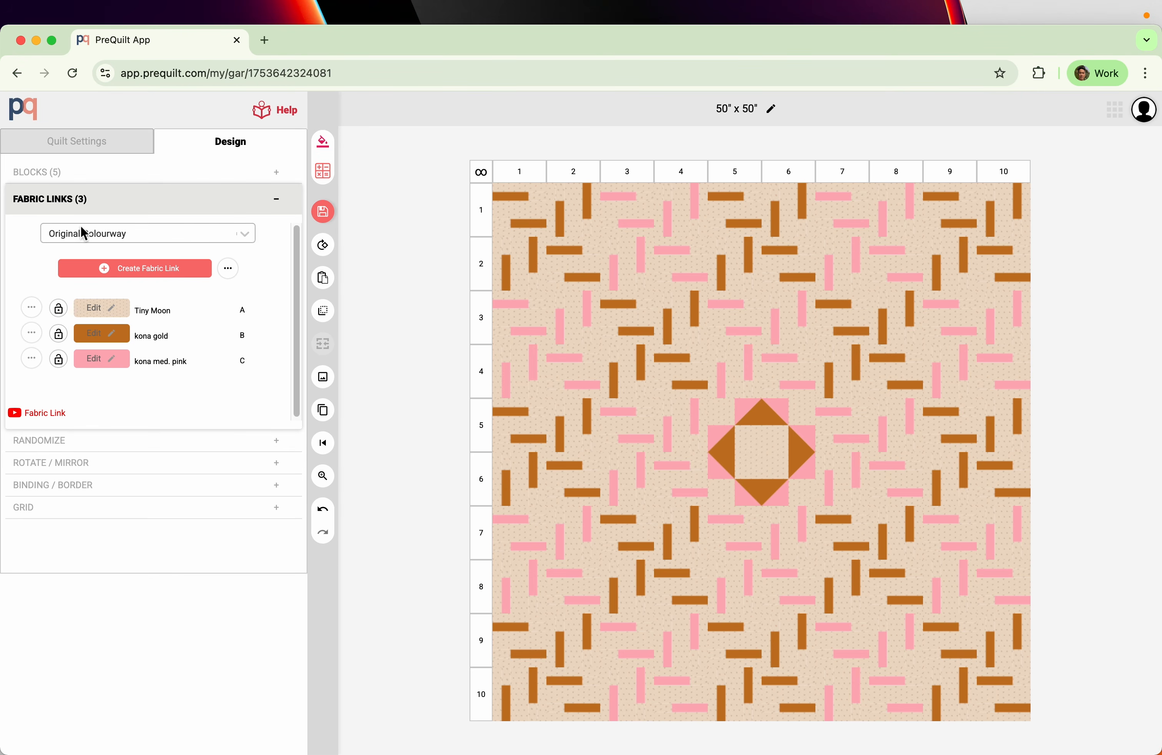
# Step: Clone the Original Colourway as a new colourway named "play with random"
pyautogui.click(100, 240)
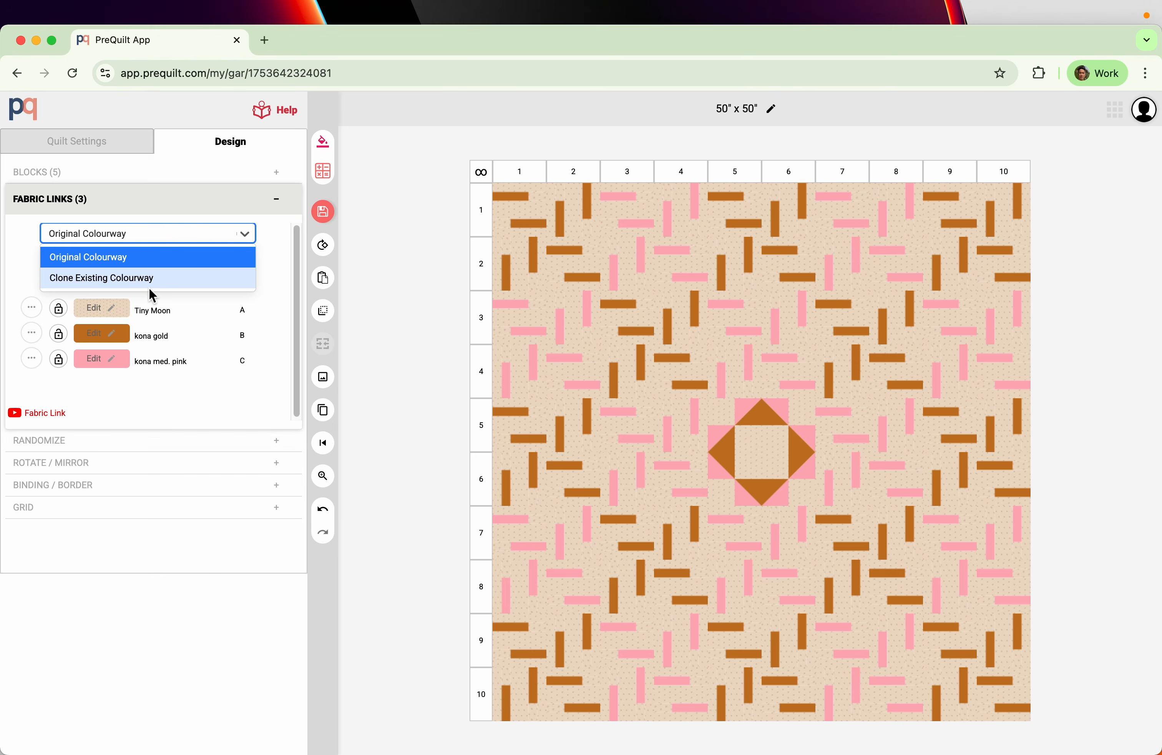
pyautogui.click(145, 277)
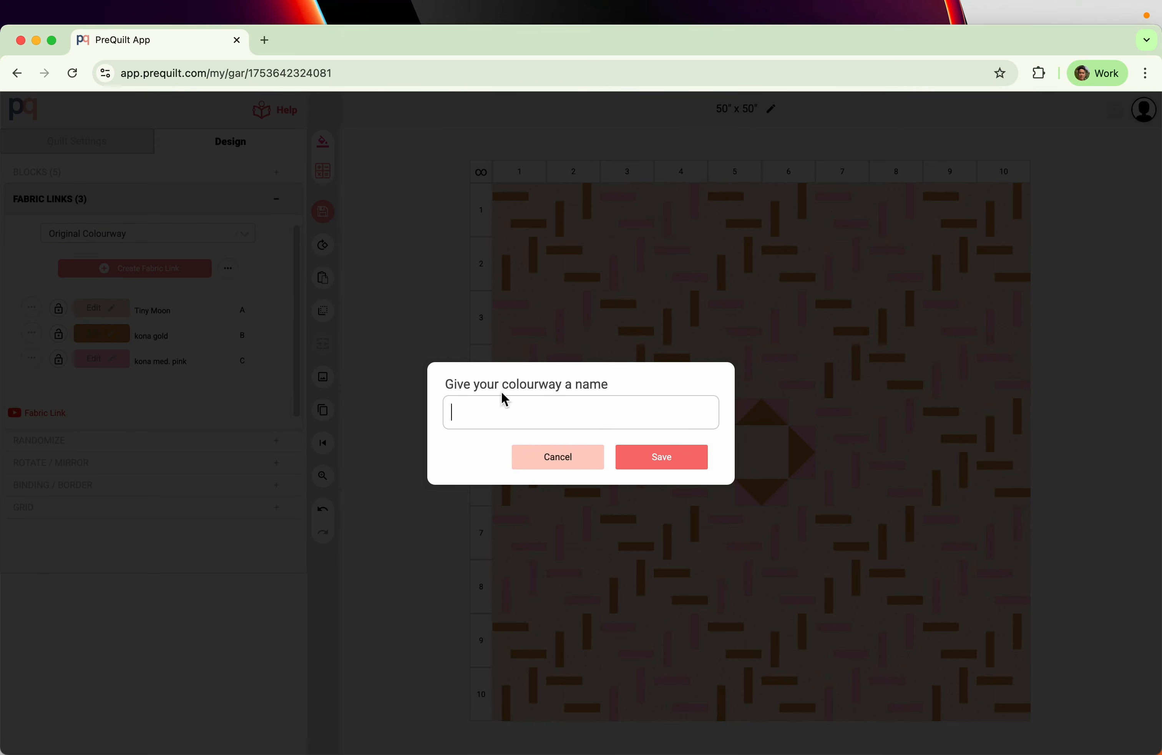
pyautogui.write('play with random')
pyautogui.press('Return')
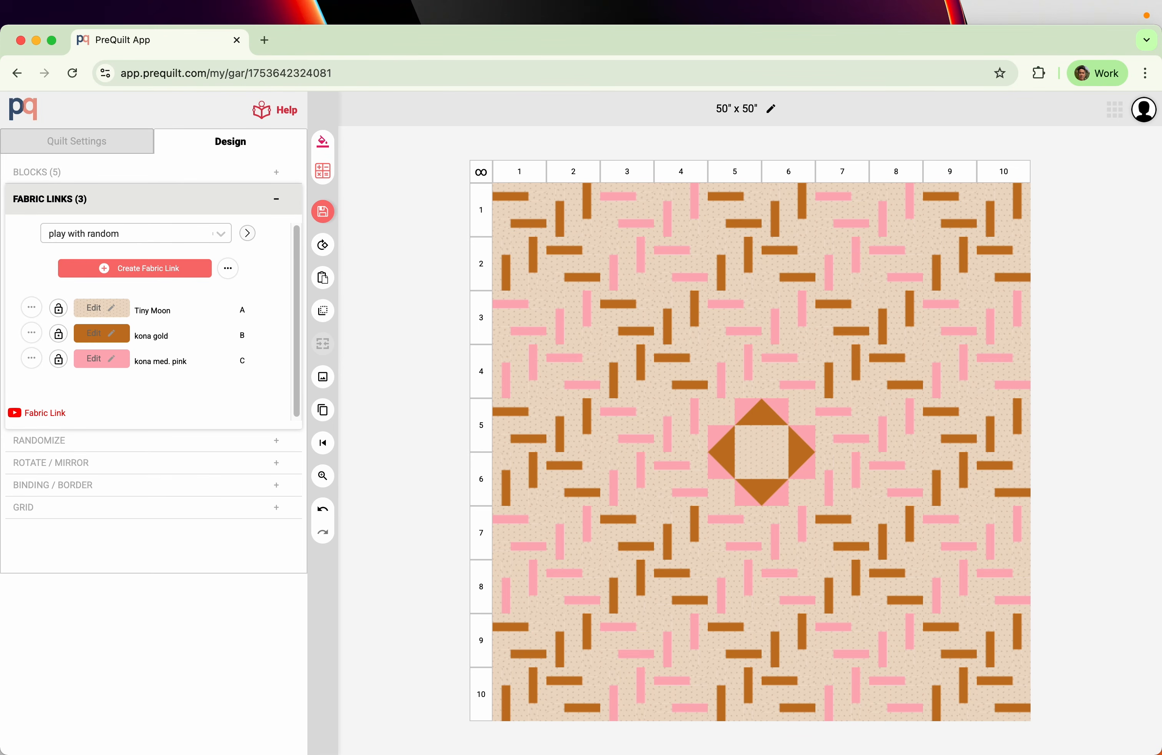
# Step: Check the Original Colourway, return to the "play with random" colourway, and randomize its fabric colours twice
pyautogui.click(149, 233)
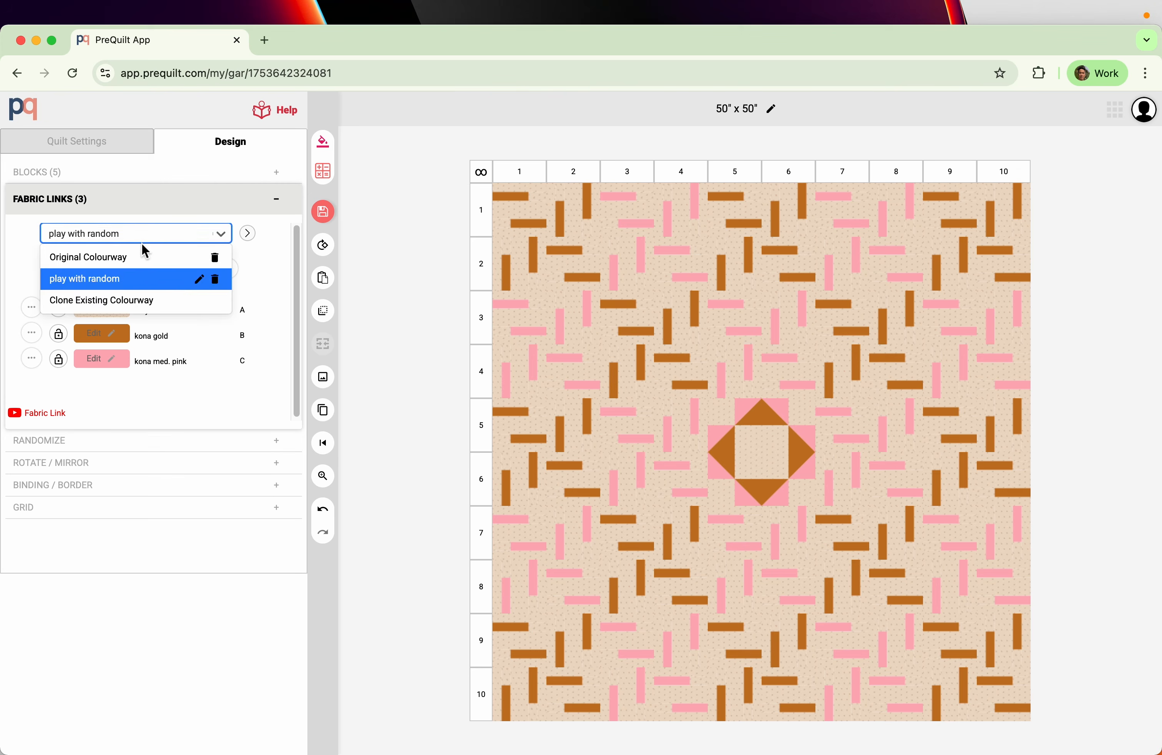
pyautogui.click(119, 260)
pyautogui.click(247, 233)
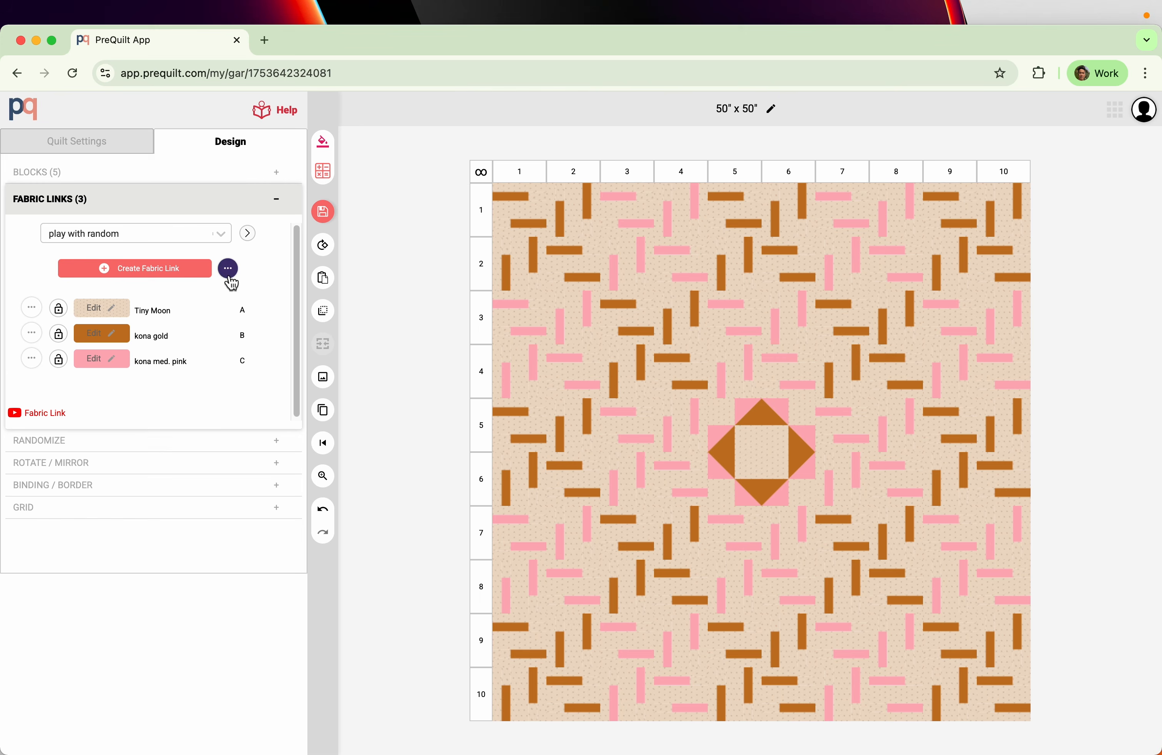
pyautogui.click(328, 144)
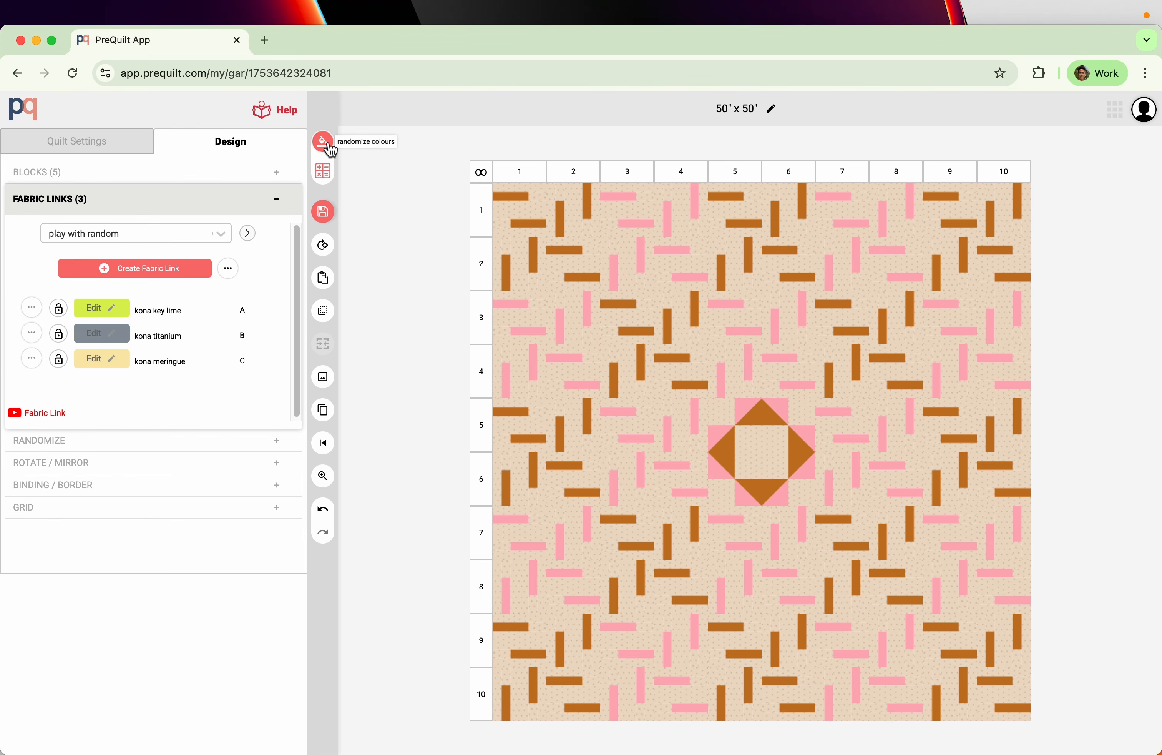
pyautogui.click(329, 145)
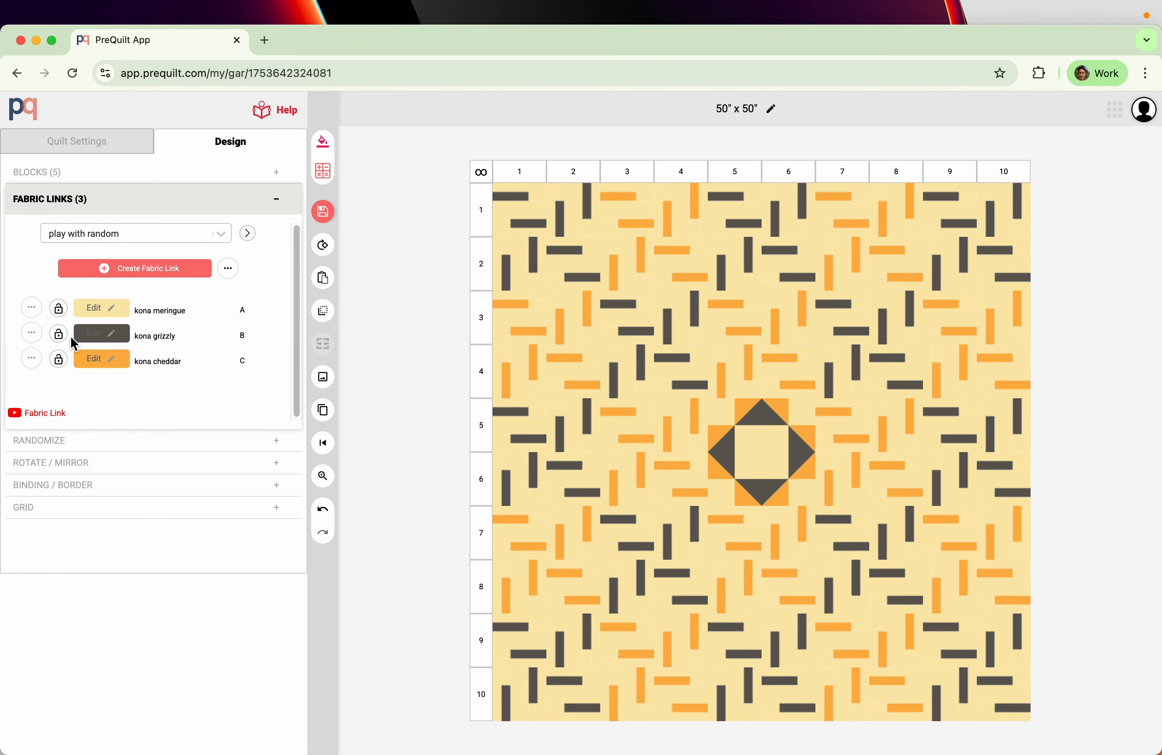
# Step: Lock fabric links B and A against randomizing, and randomize the colour of the unlocked link C
pyautogui.click(59, 335)
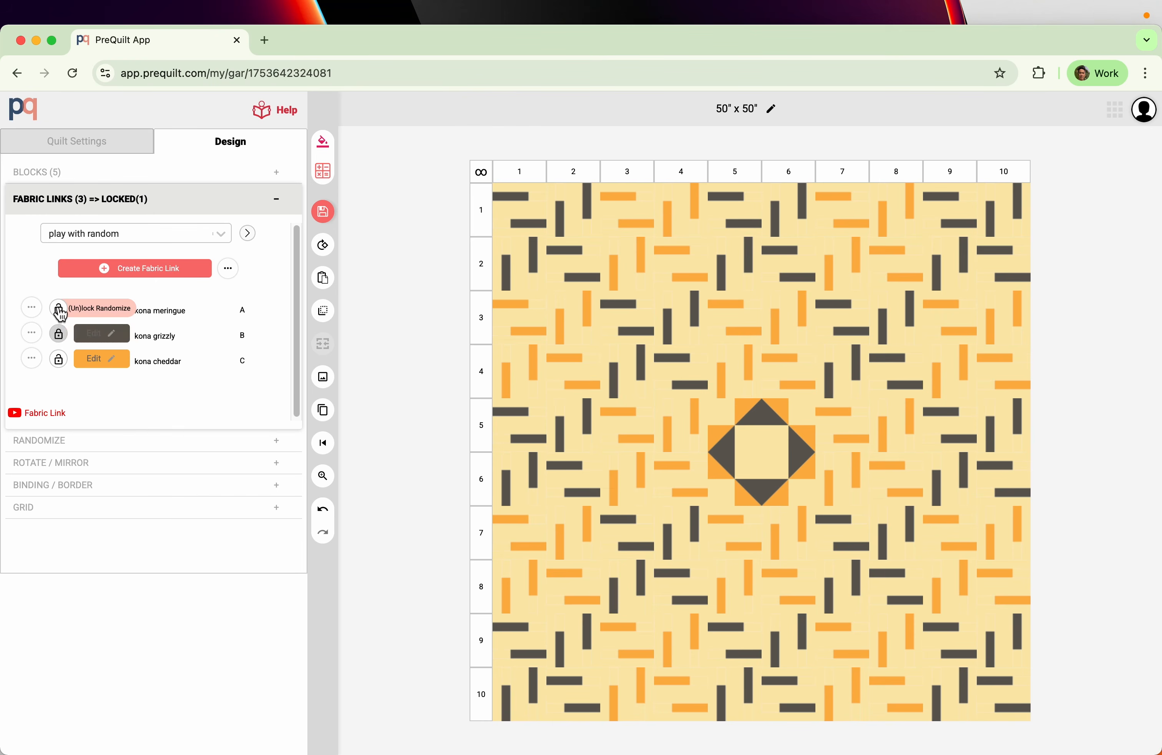
pyautogui.click(58, 308)
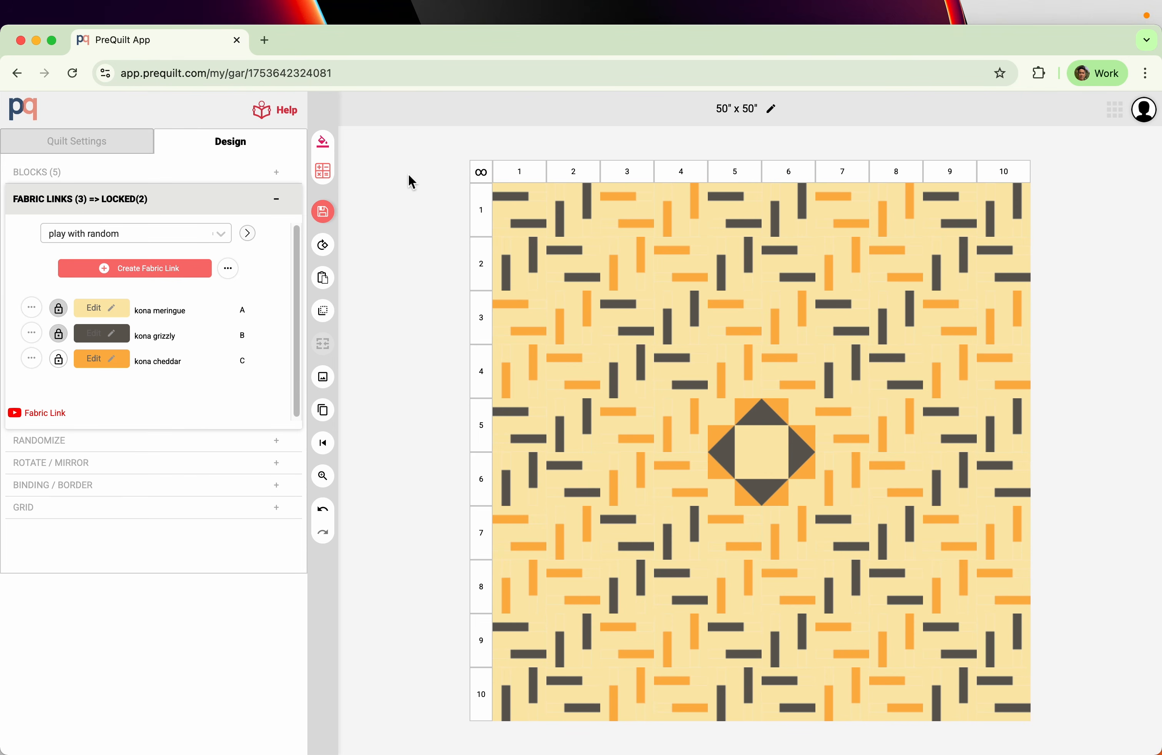
pyautogui.click(323, 144)
pyautogui.click(322, 143)
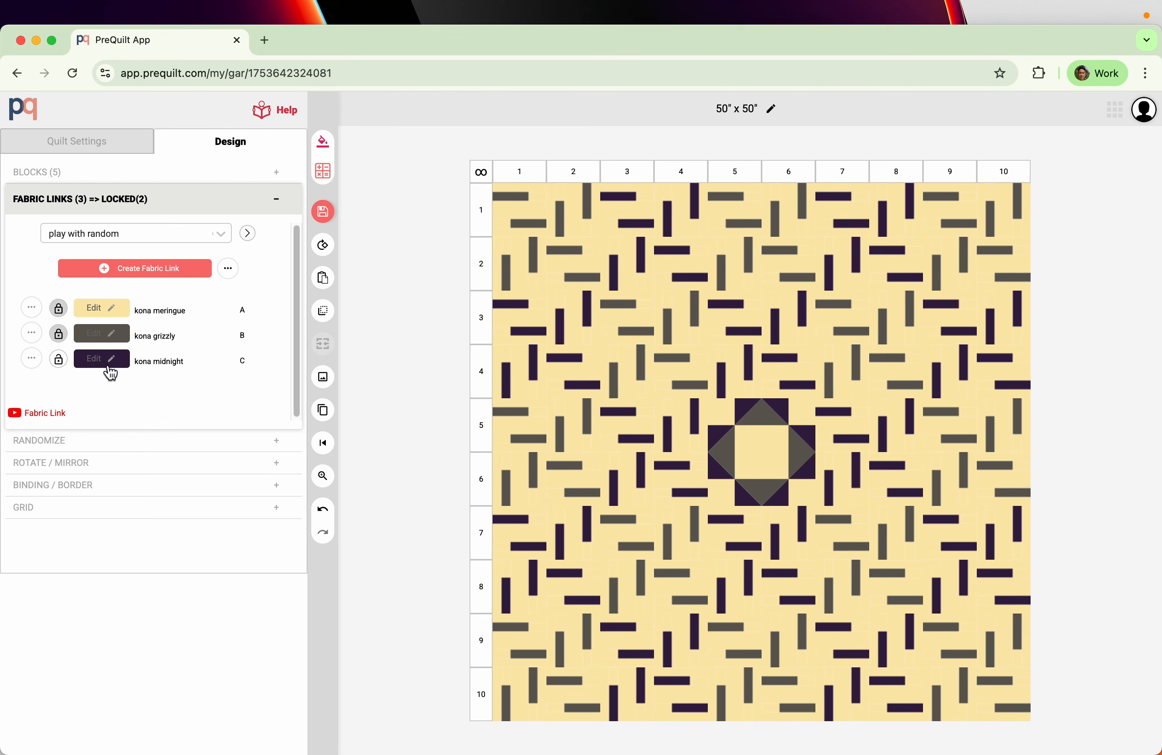
# Step: Recolour fabric link C with the Kona Windsor solid and unlock fabric links B and A
pyautogui.click(113, 360)
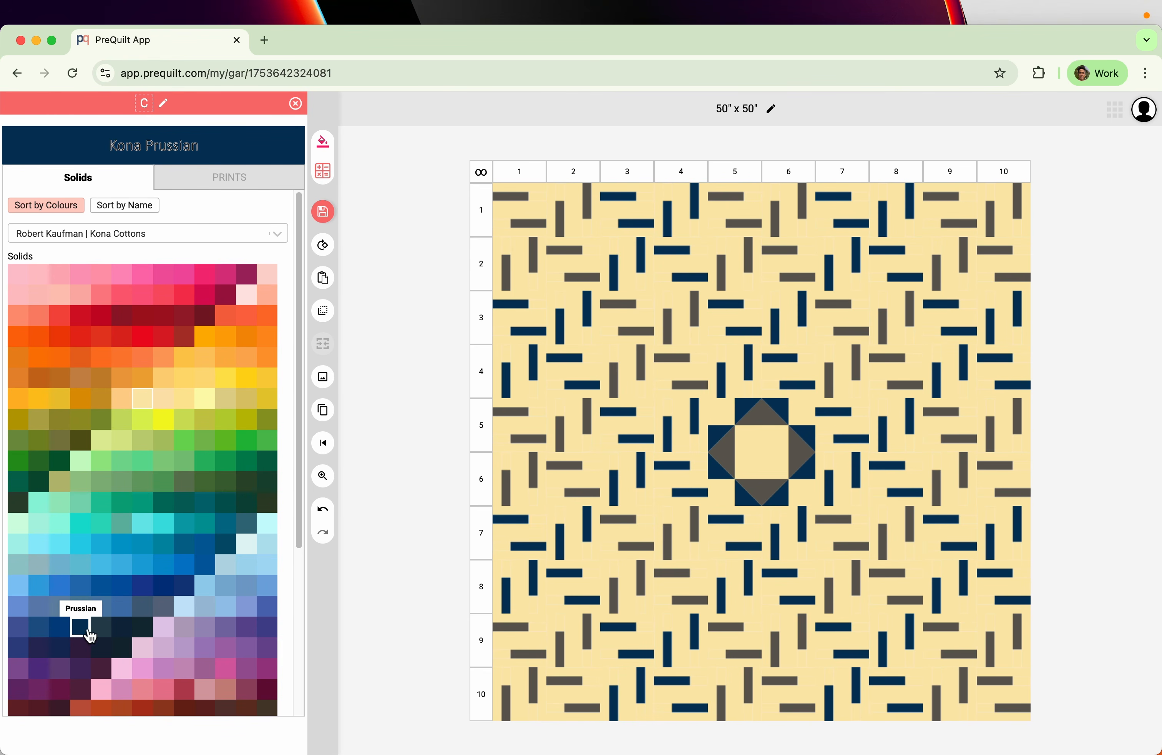
pyautogui.click(99, 629)
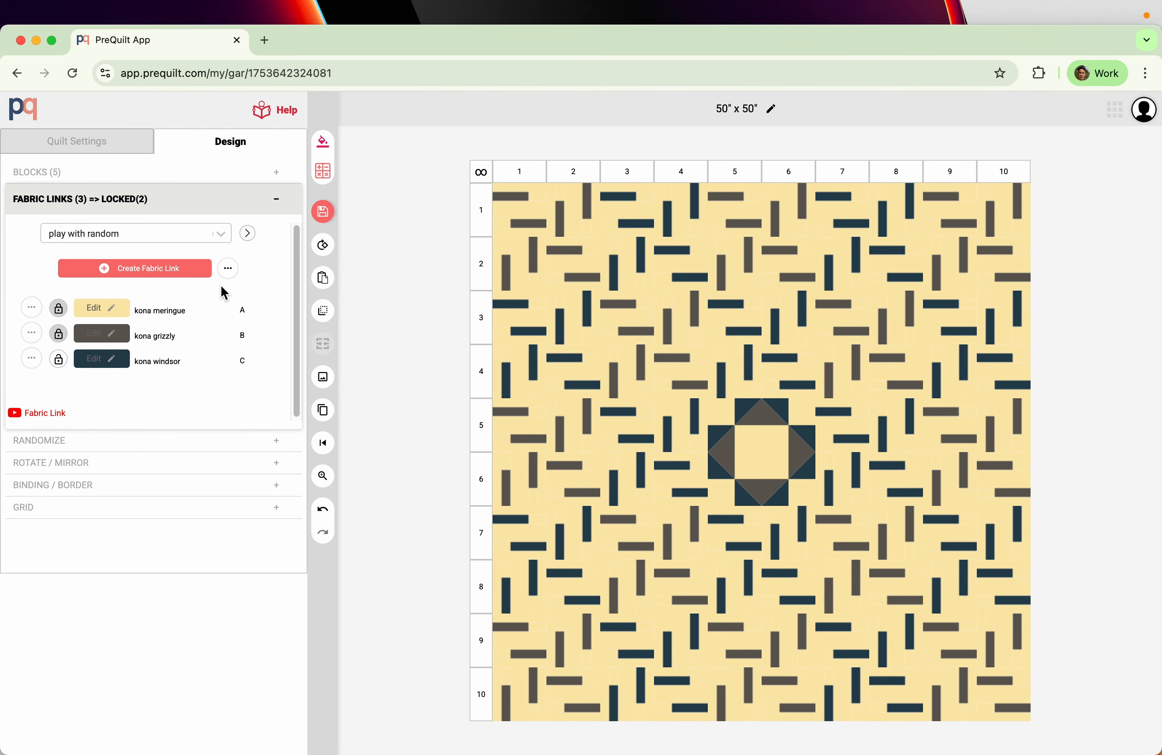
pyautogui.click(58, 333)
pyautogui.click(55, 309)
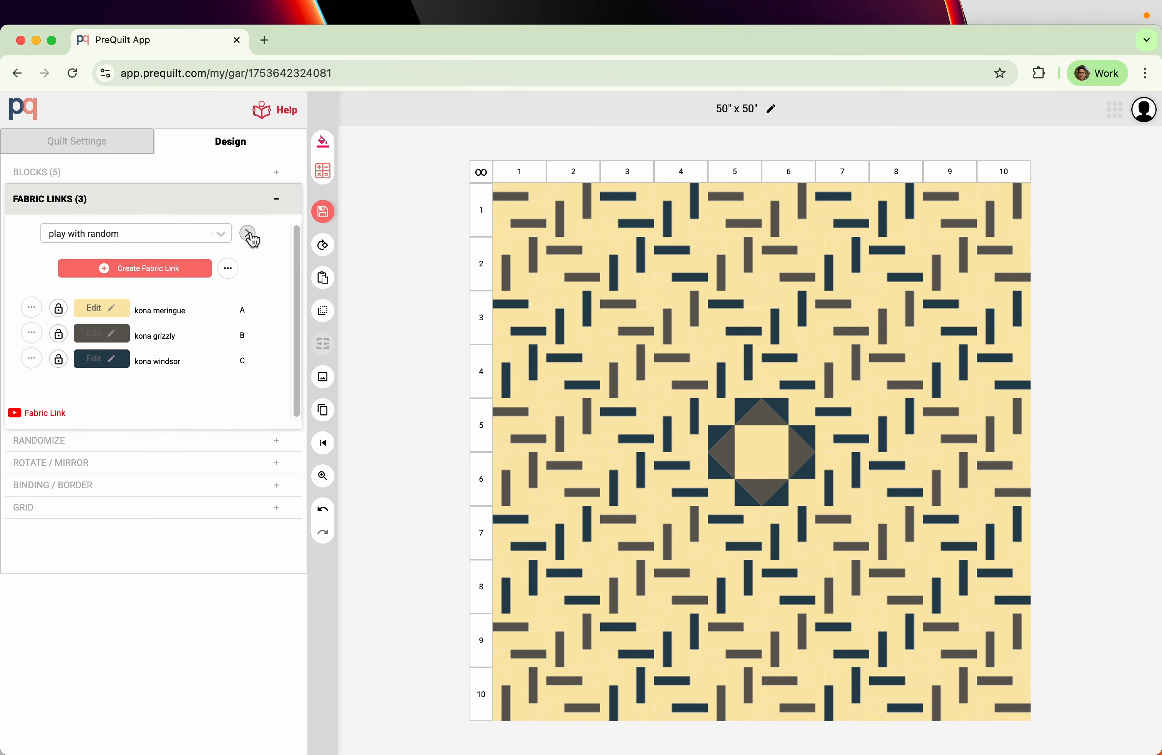
# Step: Compare the quilt in Original Colourway and "play with random", and open the list of colourways
pyautogui.click(249, 233)
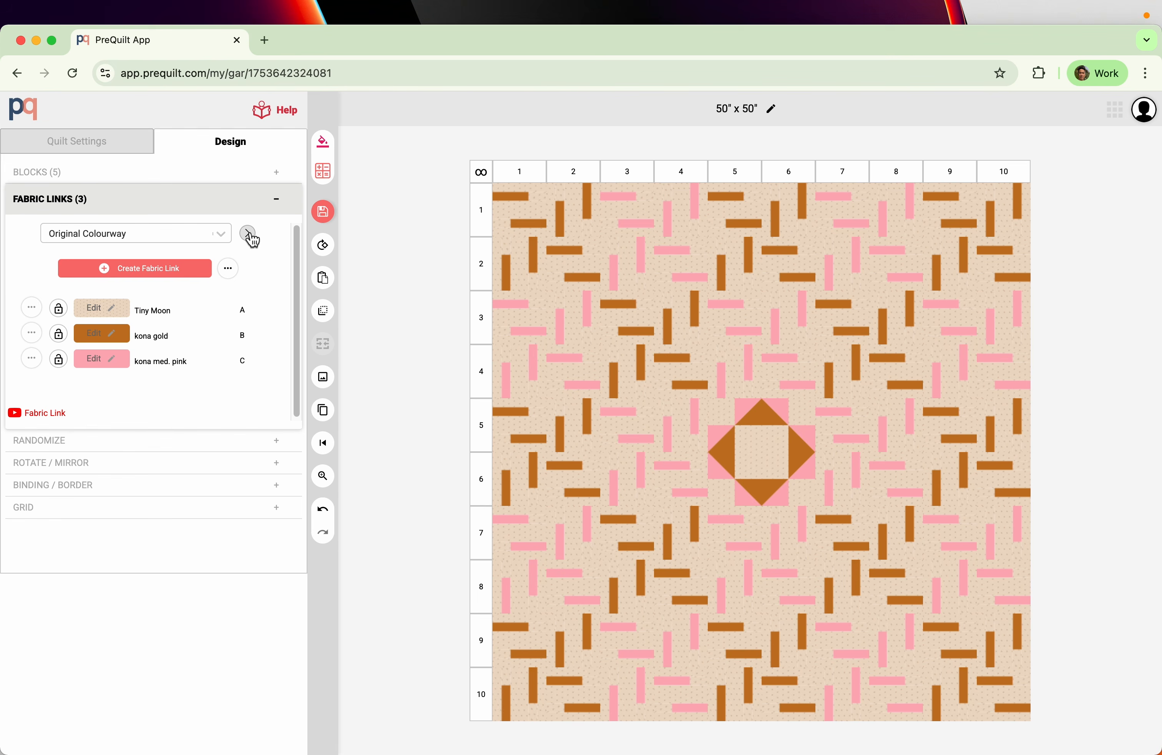
pyautogui.click(249, 234)
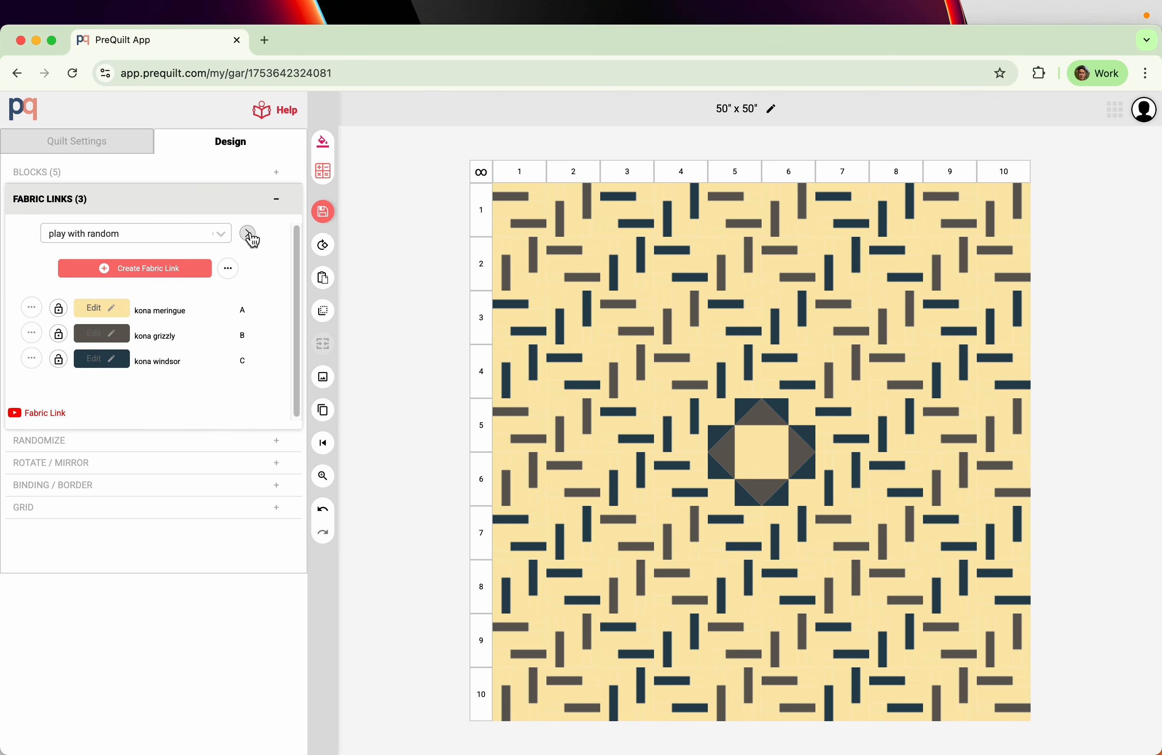
pyautogui.click(152, 242)
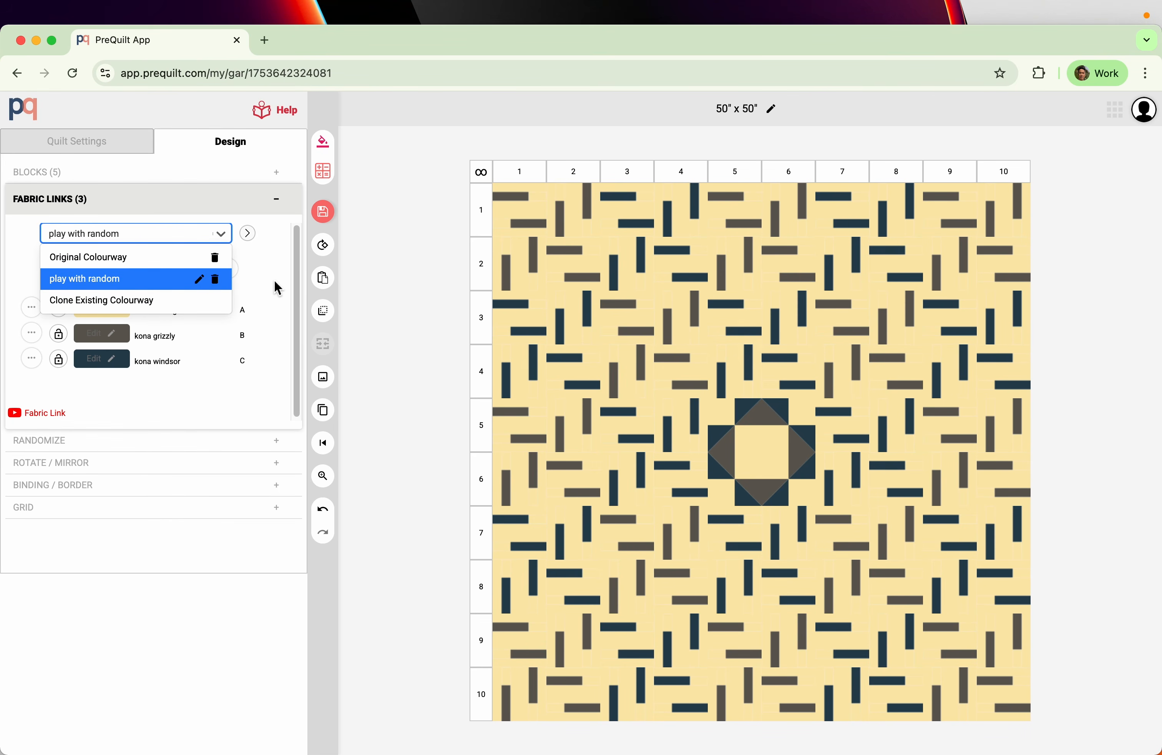
# Step: Close the colourway list and fabric links section, open the quilt's Fabric Calculator, and update the overview thumbnail
pyautogui.click(280, 297)
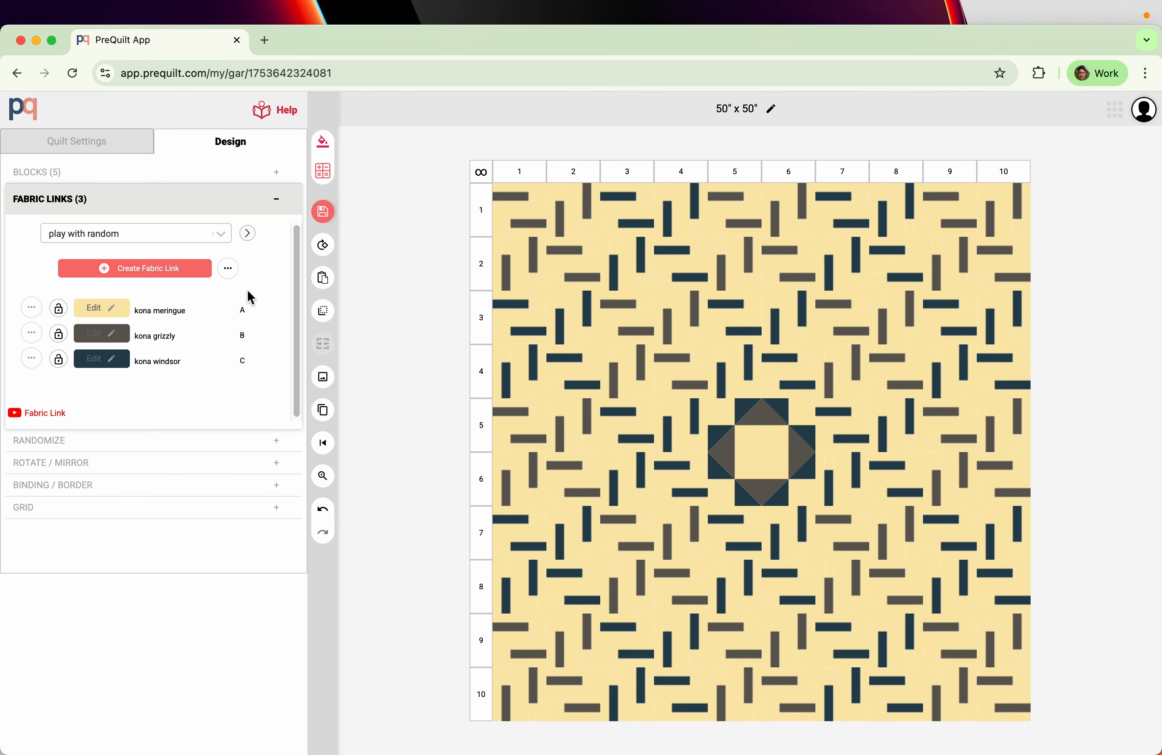
pyautogui.click(224, 204)
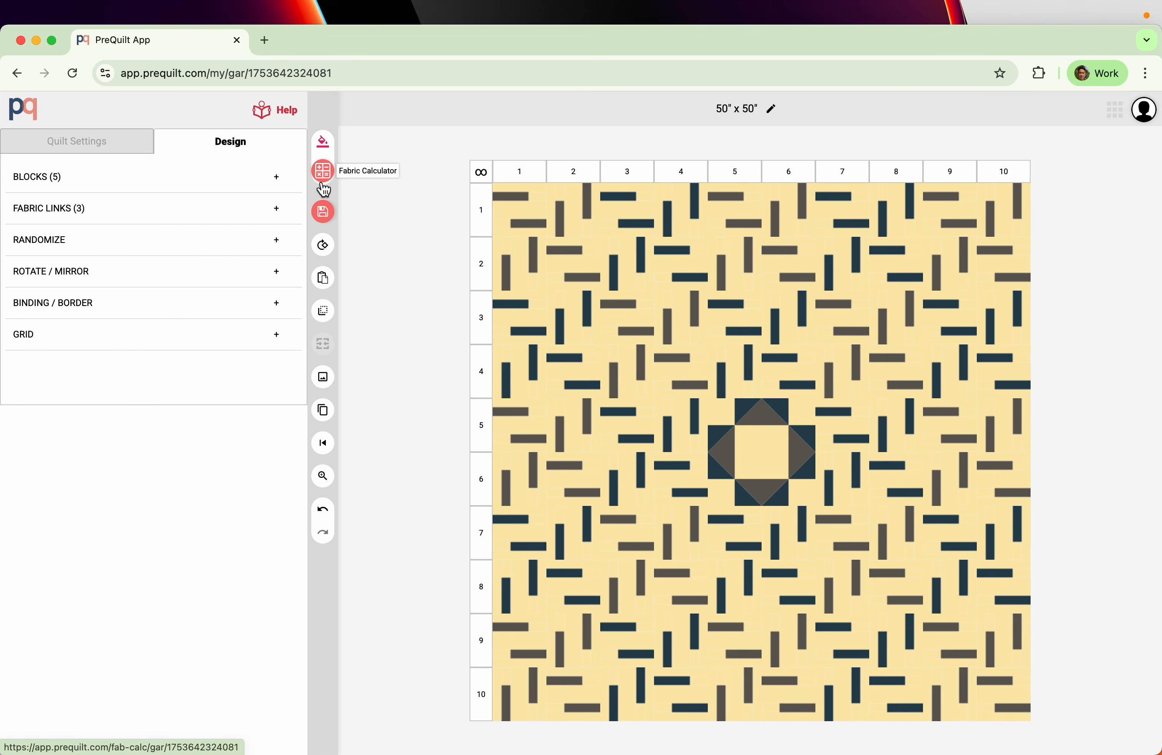
pyautogui.click(331, 182)
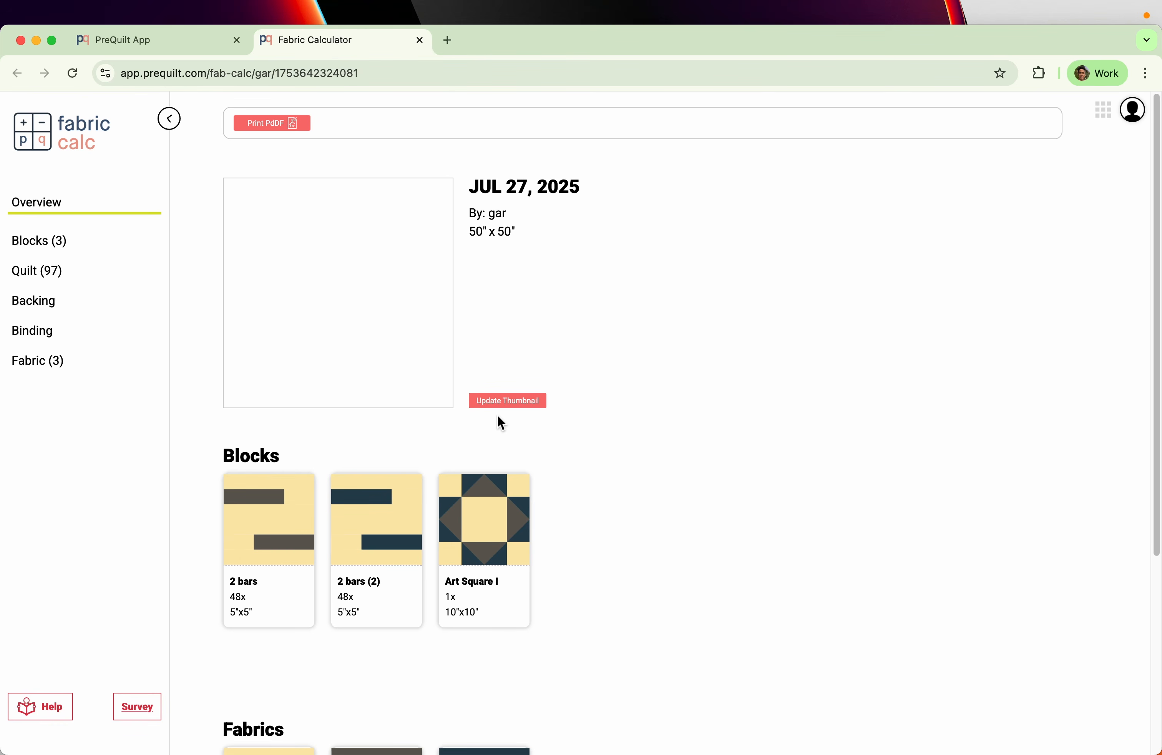
pyautogui.click(503, 399)
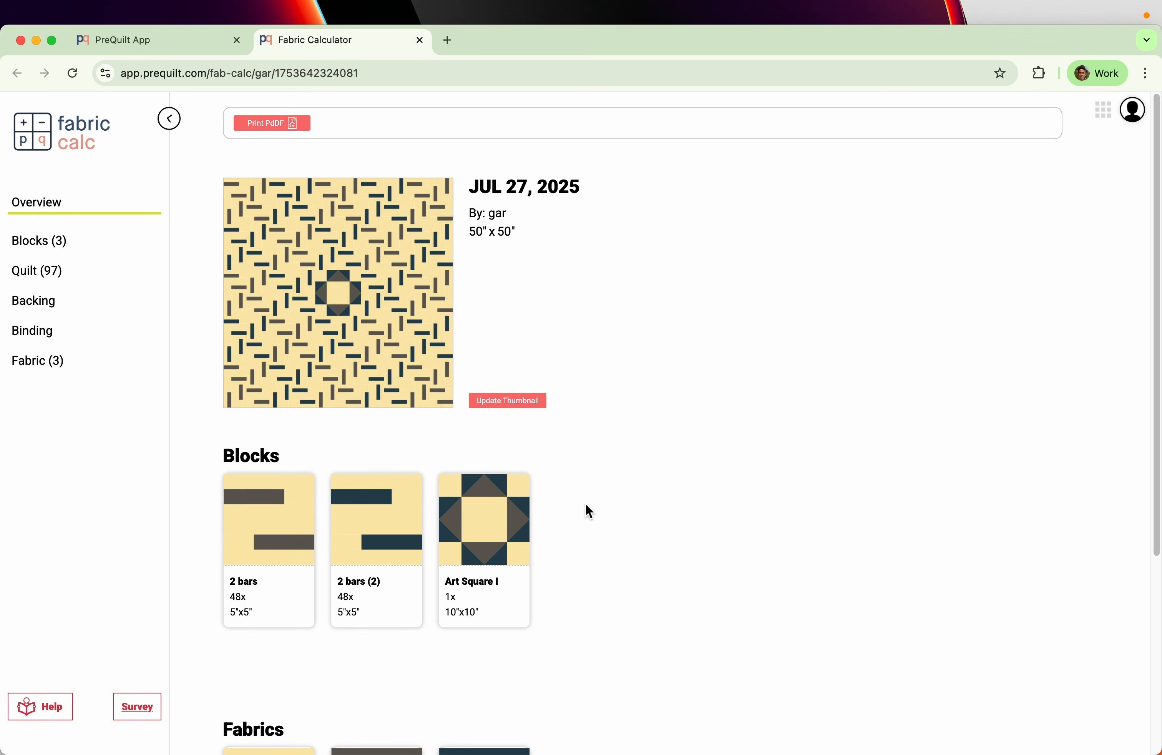
# Step: Review the block counts and the yardage and inches required for each fabric in the overview
pyautogui.scroll(-6, 638, 464)
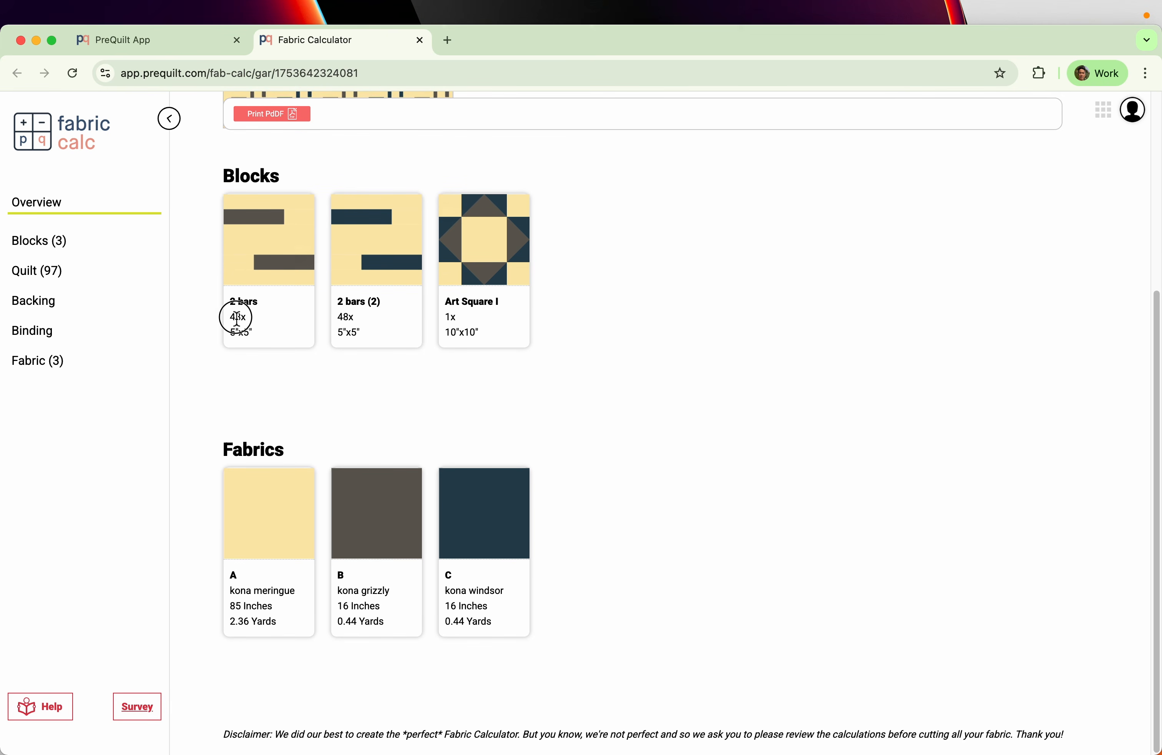
pyautogui.doubleClick(237, 317)
pyautogui.doubleClick(449, 317)
pyautogui.moveTo(228, 621); pyautogui.dragTo(287, 632)
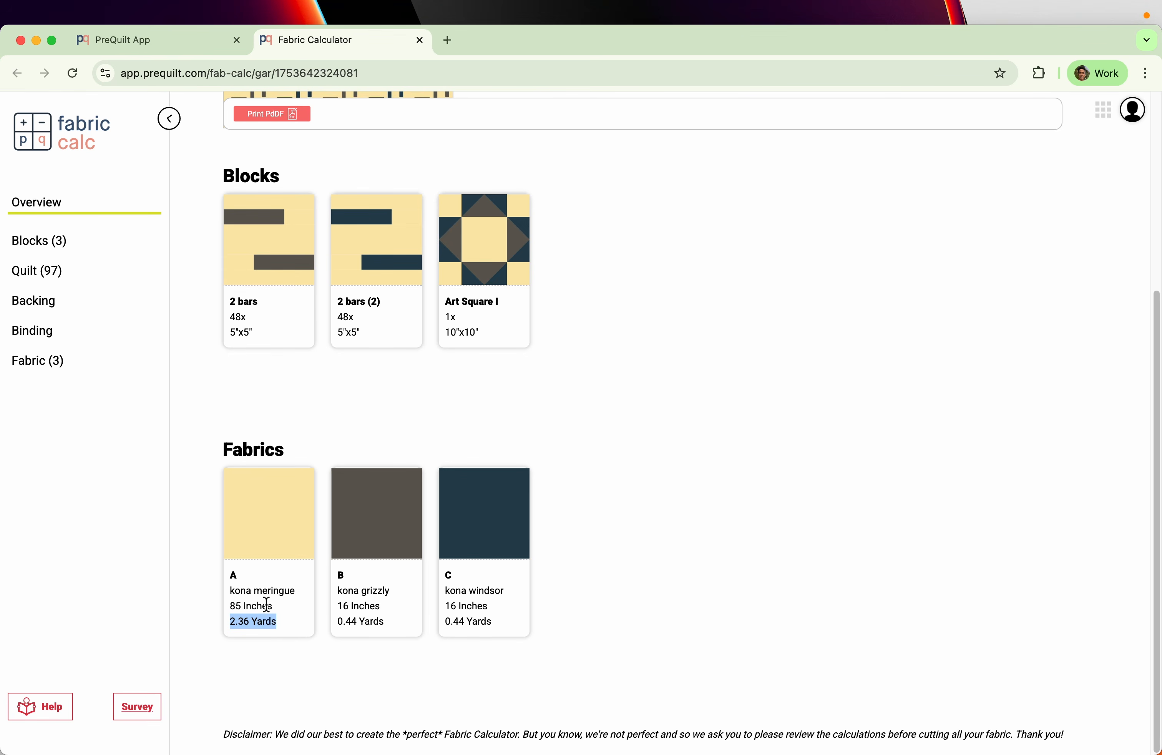
pyautogui.moveTo(229, 606); pyautogui.dragTo(353, 607)
pyautogui.moveTo(440, 610); pyautogui.dragTo(478, 609)
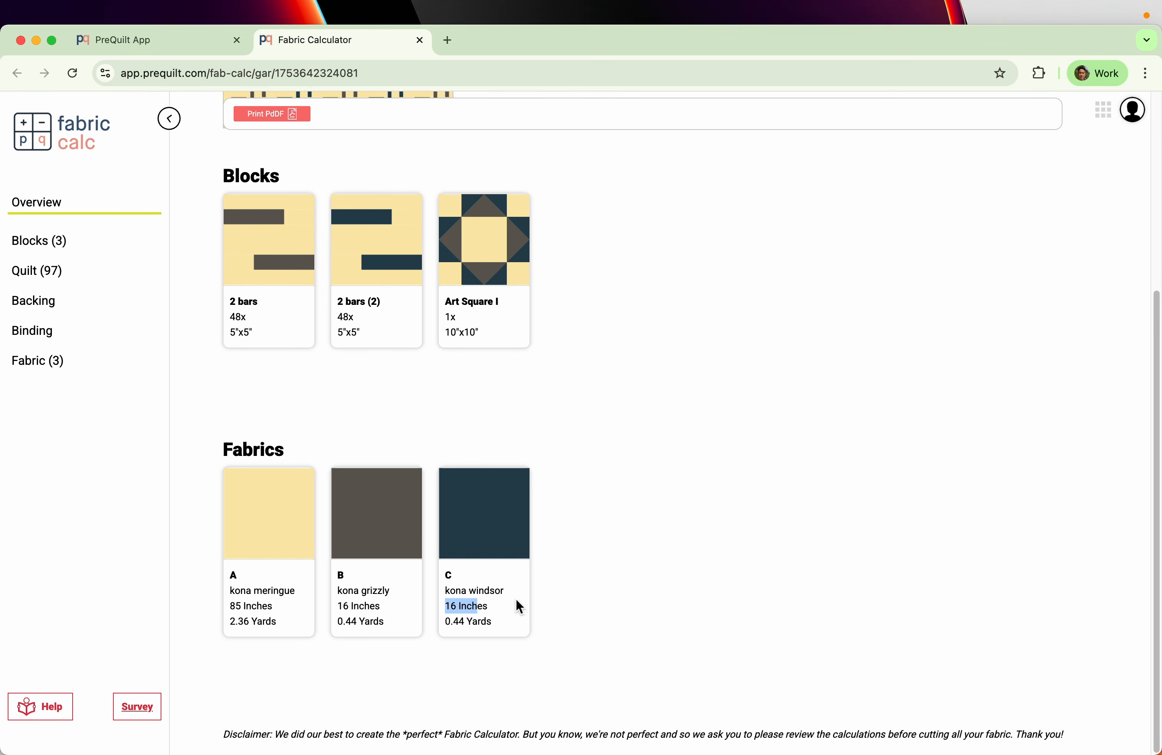
pyautogui.click(113, 479)
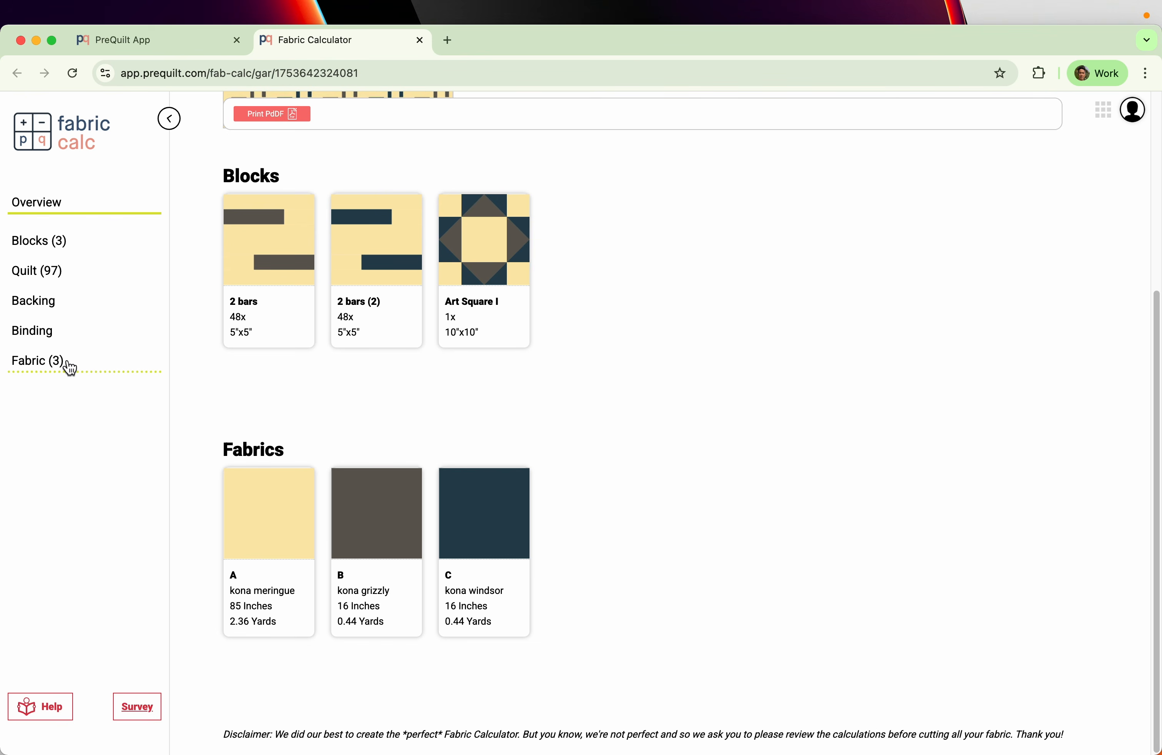
# Step: Open the fabric cutting layouts, set the width of fabric for link A to 30, and examine the recalculated layout
pyautogui.click(68, 367)
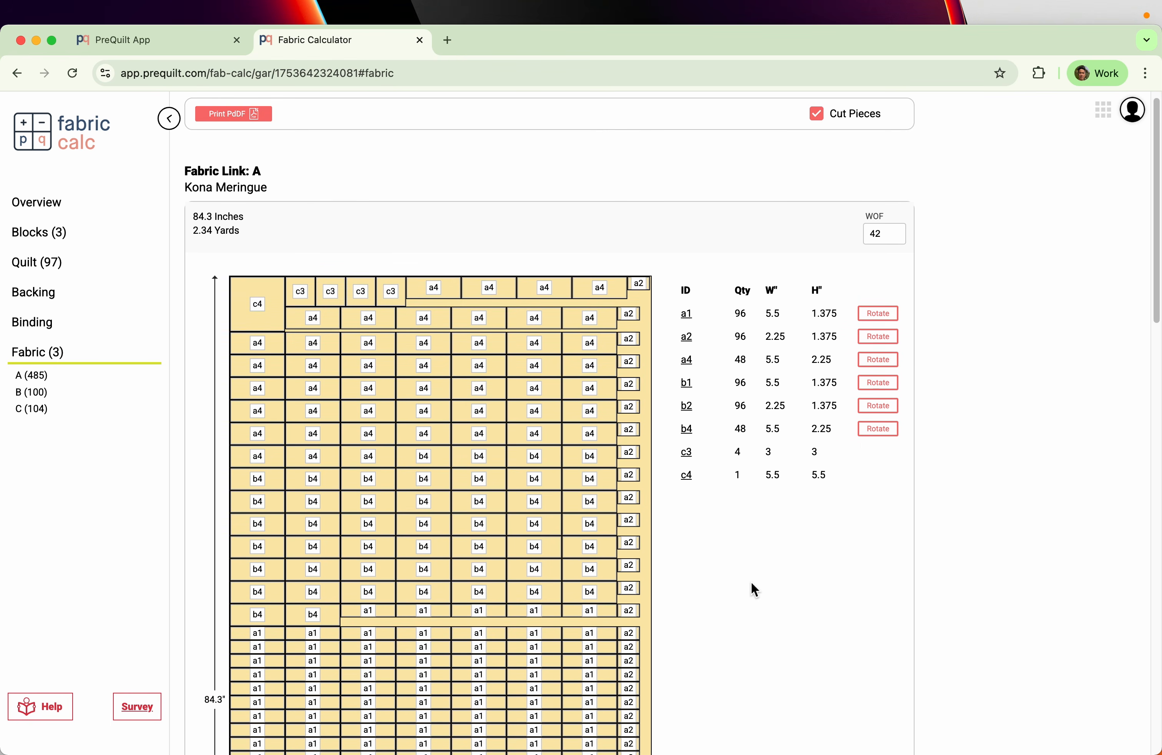
pyautogui.scroll(1, 747, 582)
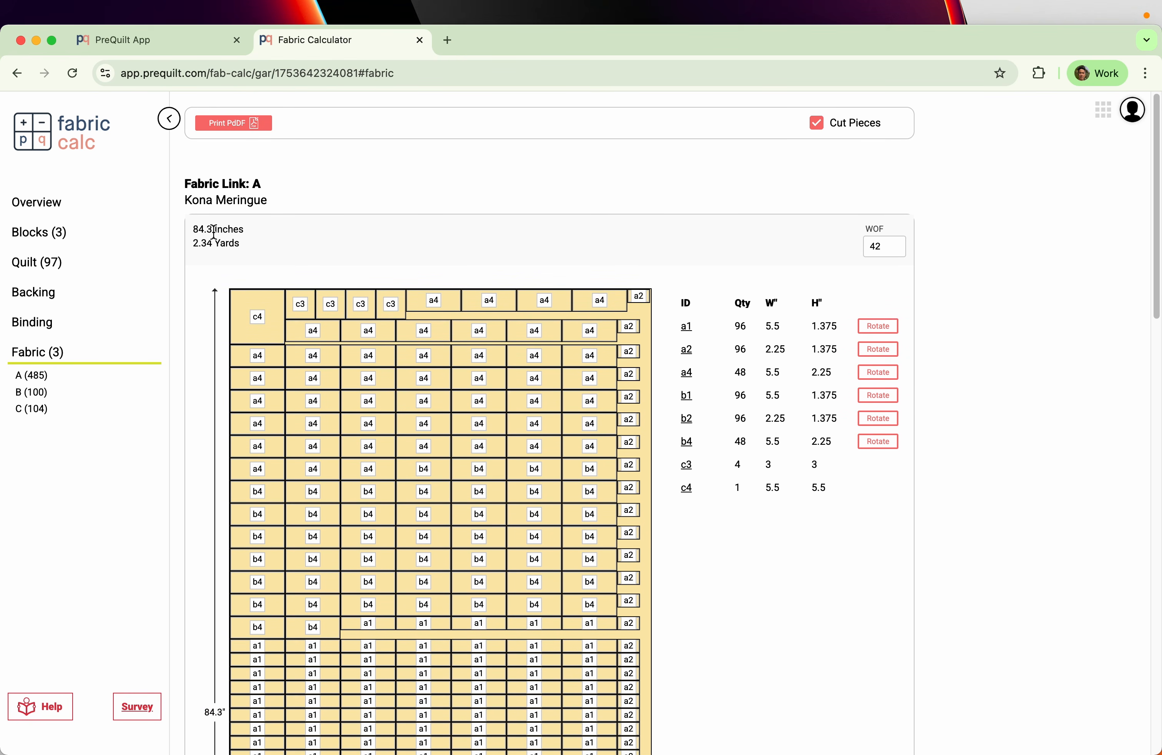
pyautogui.doubleClick(882, 250)
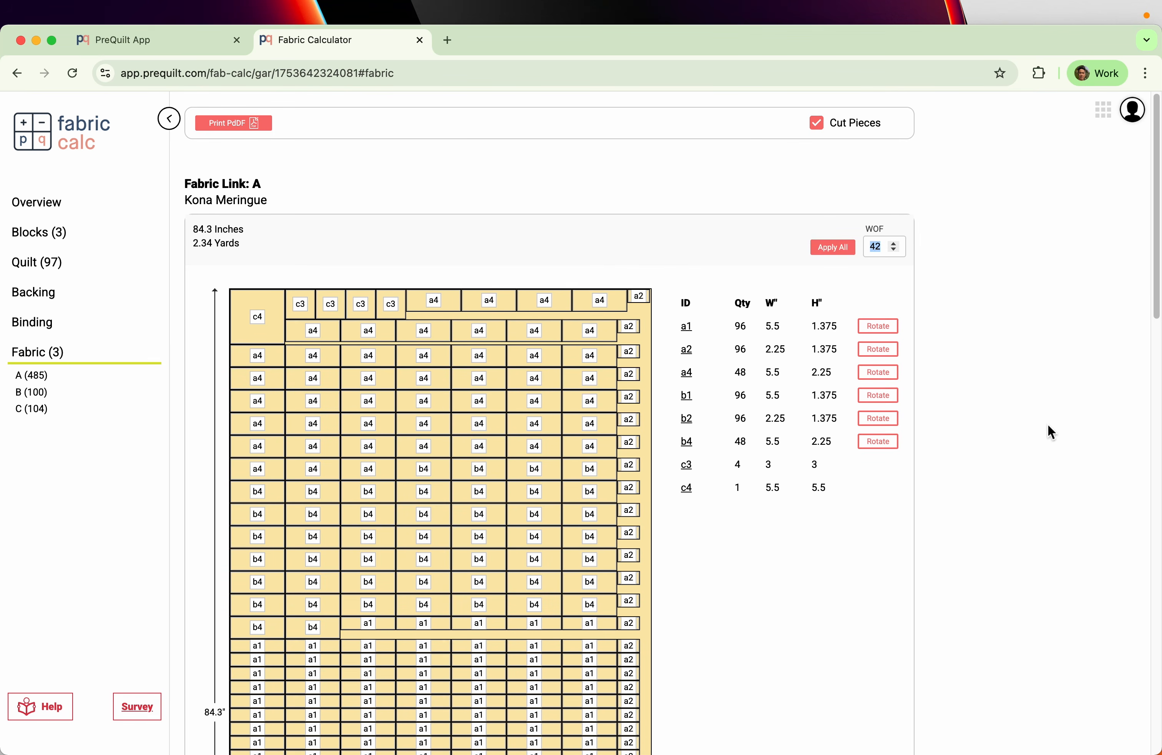
pyautogui.write('30')
pyautogui.scroll(-12, 930, 564)
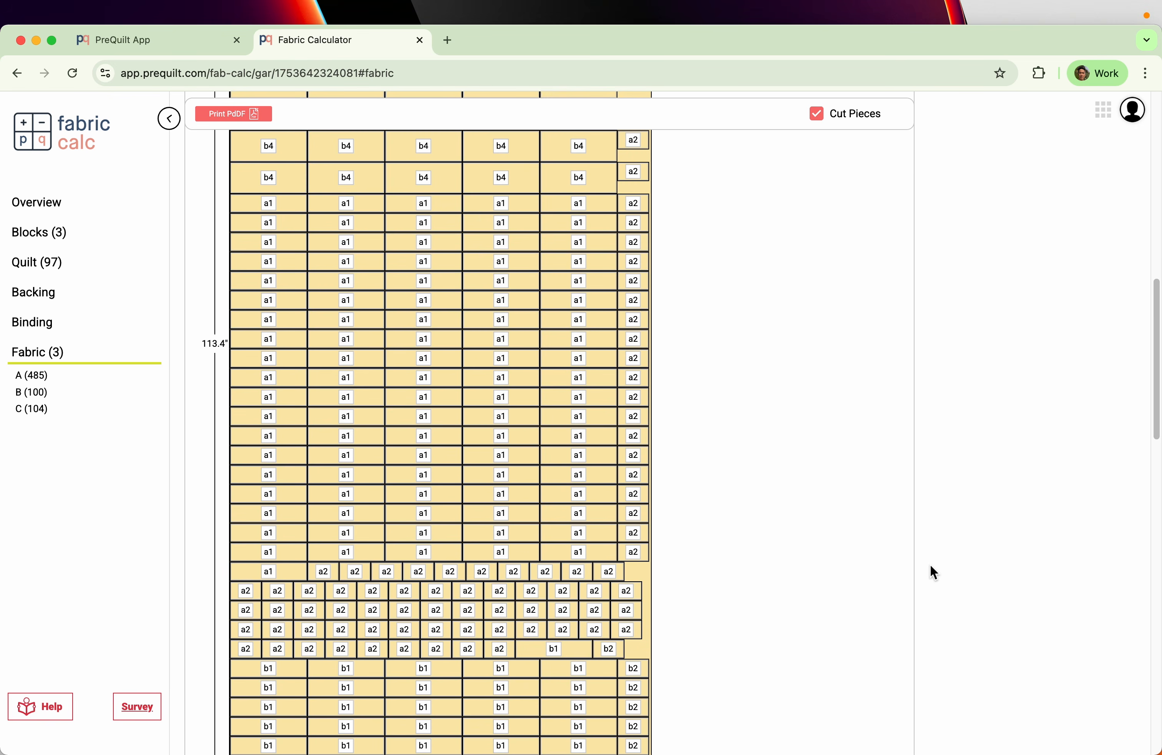
pyautogui.scroll(12, 929, 564)
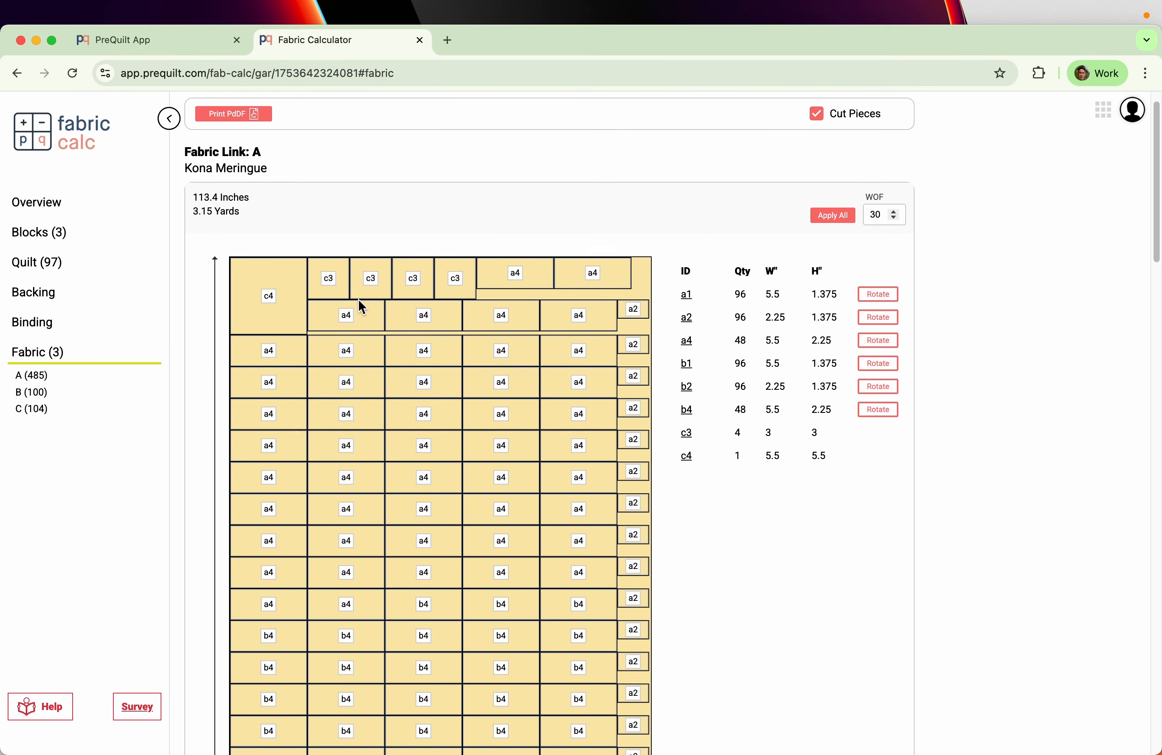
# Step: Set the width of fabric for link A to 42 and look through the cutting layouts
pyautogui.click(894, 217)
pyautogui.write('42')
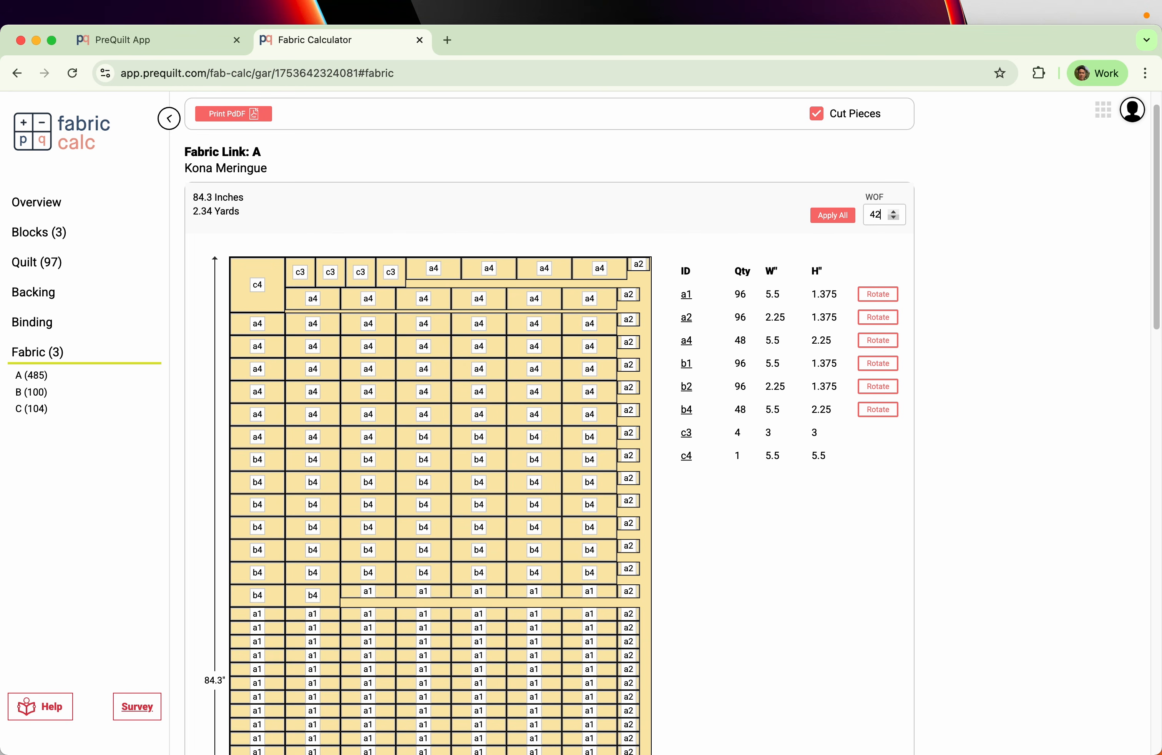
pyautogui.scroll(-15, 811, 582)
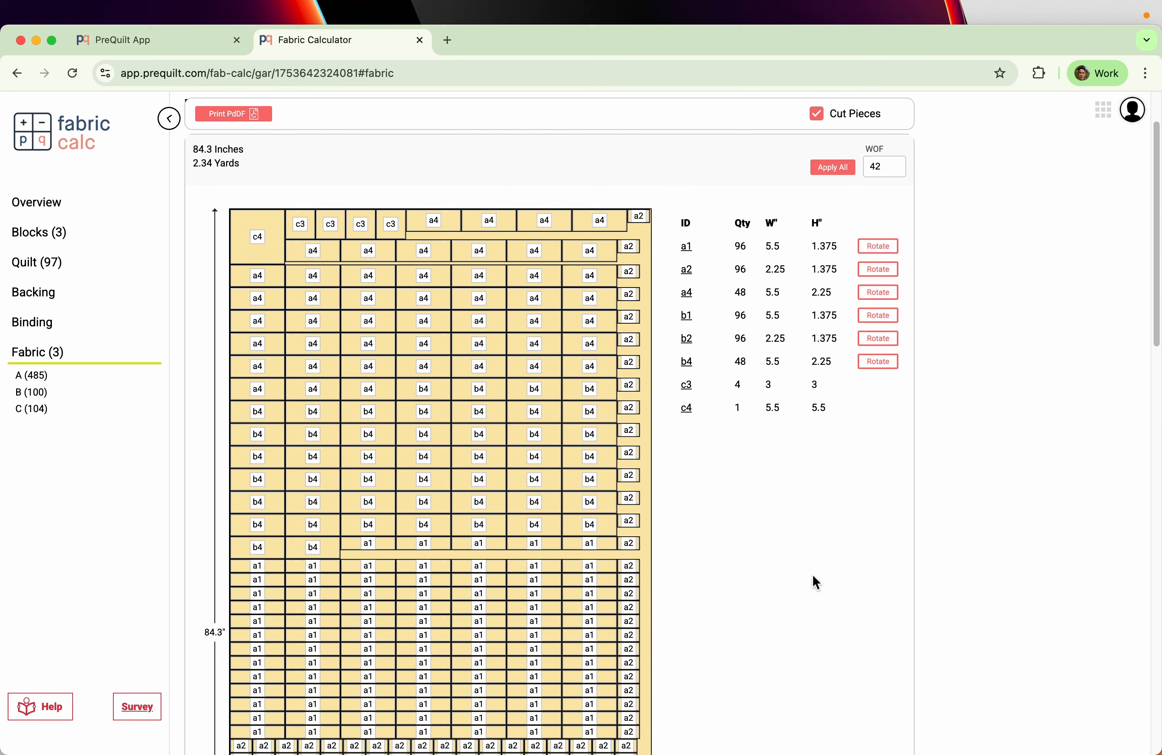
pyautogui.scroll(-5, 816, 580)
pyautogui.scroll(20, 803, 573)
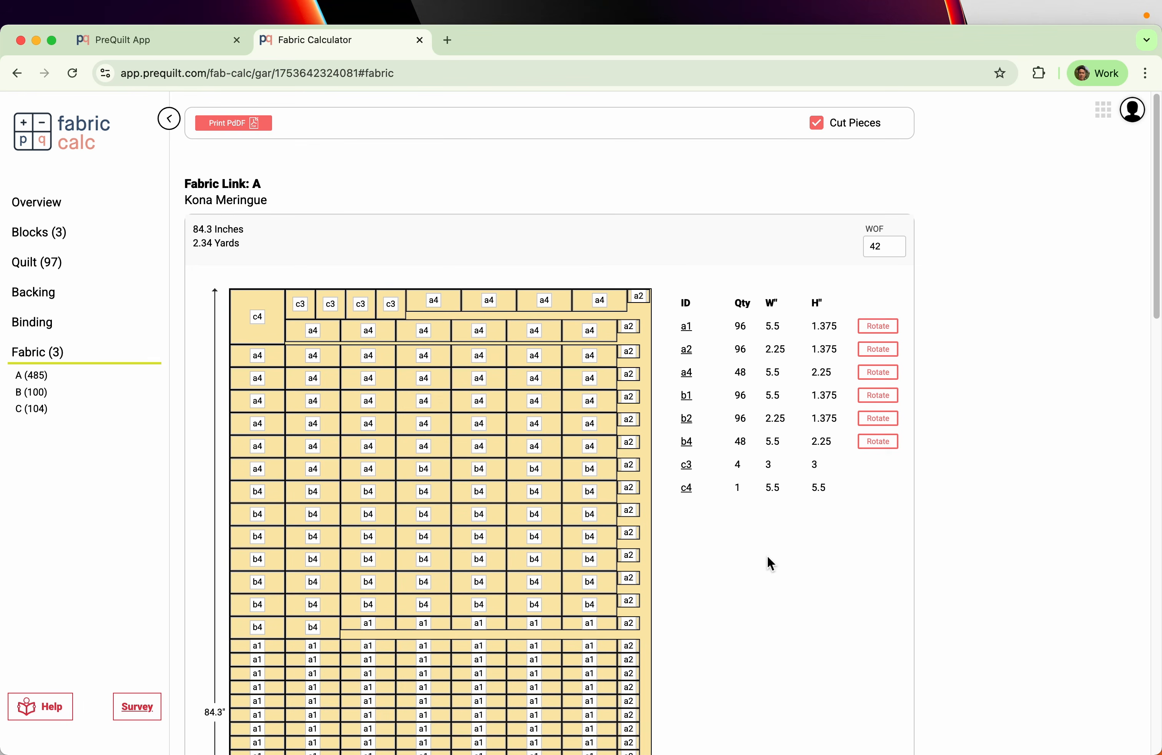
# Step: Open PreQuilt's YouTube channel at youtube.com/prequilt in place of the Fabric Calculator page
pyautogui.click(437, 74)
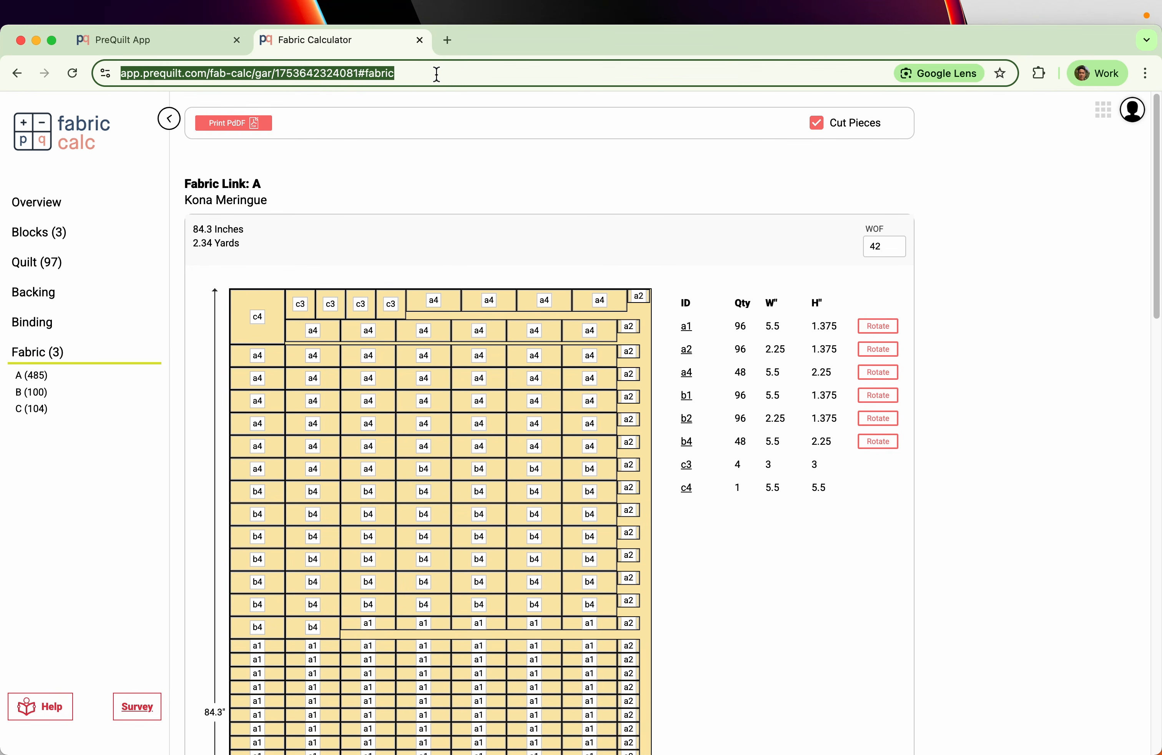
pyautogui.write('youtube.com/preq')
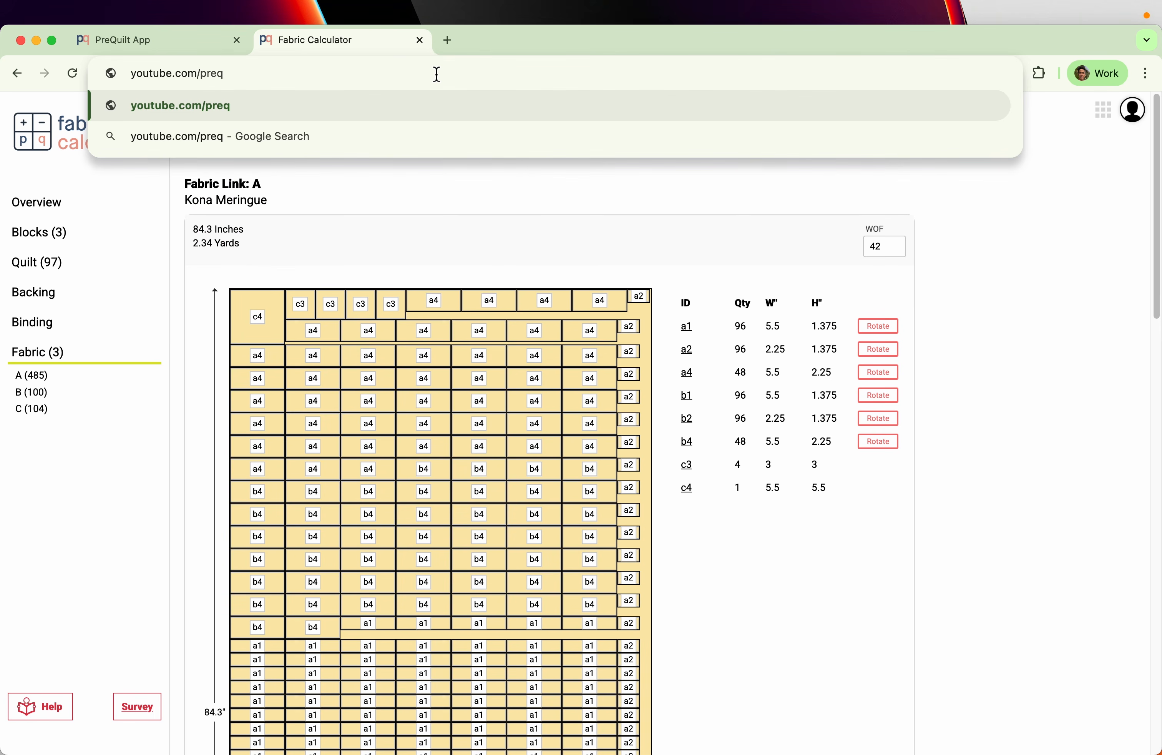
pyautogui.write('uilt')
pyautogui.press('Return')
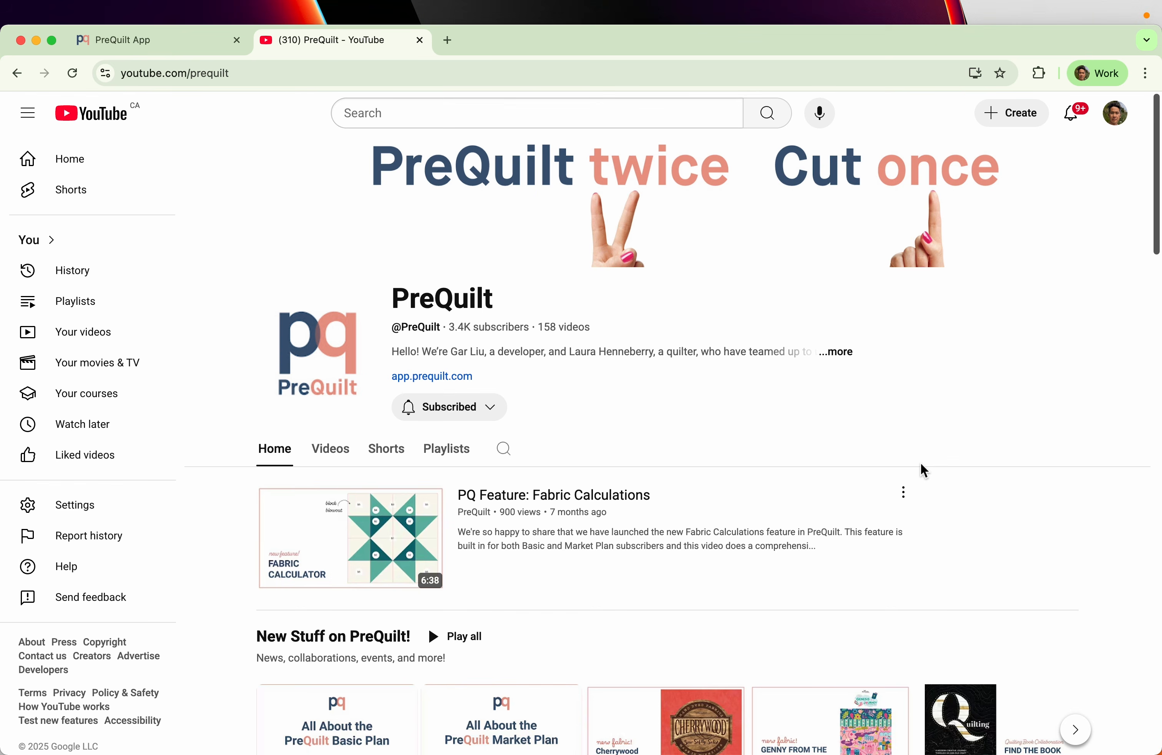
pyautogui.moveTo(1006, 3)
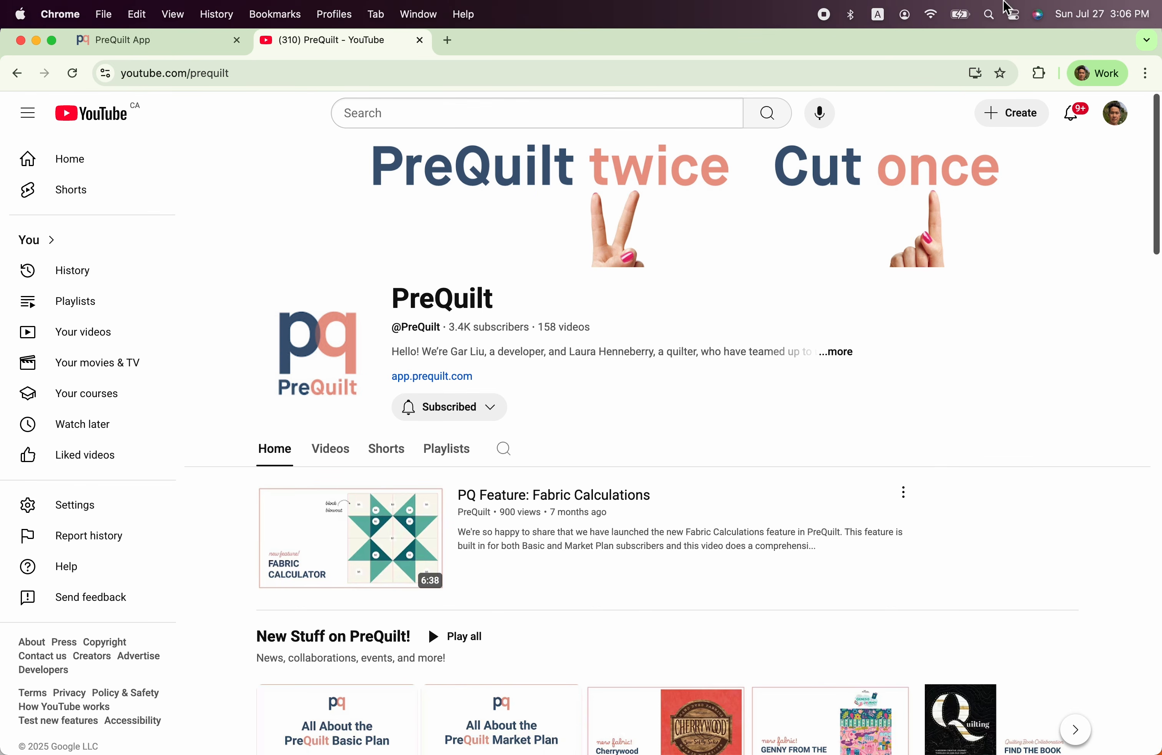